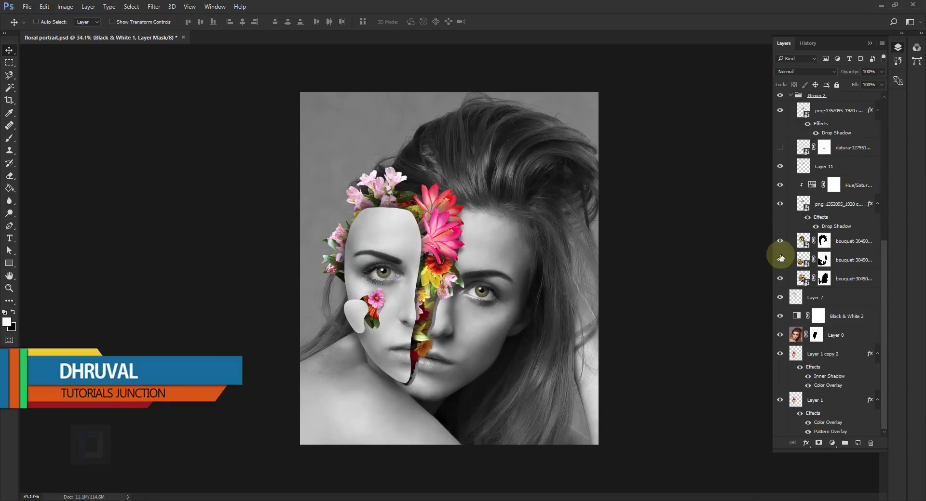
Scroll up the Layers panel of floral portrait.psd and bring up the File menu.
left_click_drag(884, 305, 884, 155)
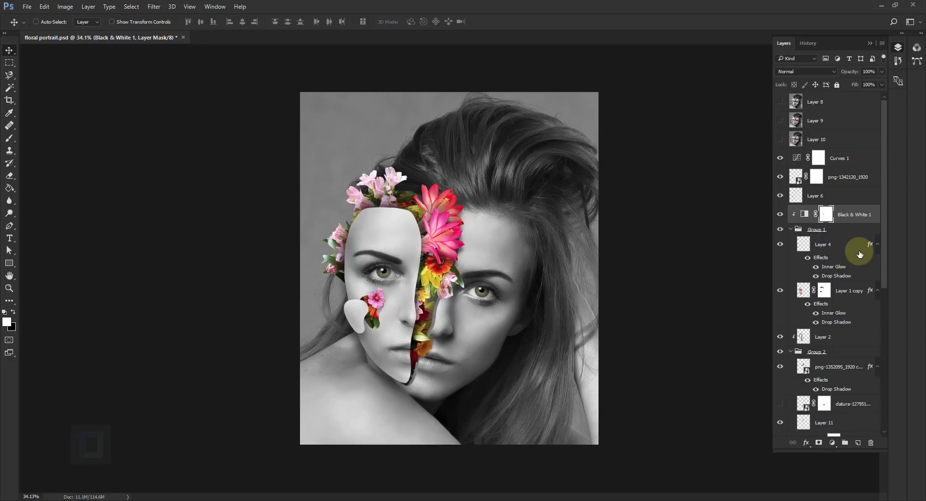
left_click(29, 7)
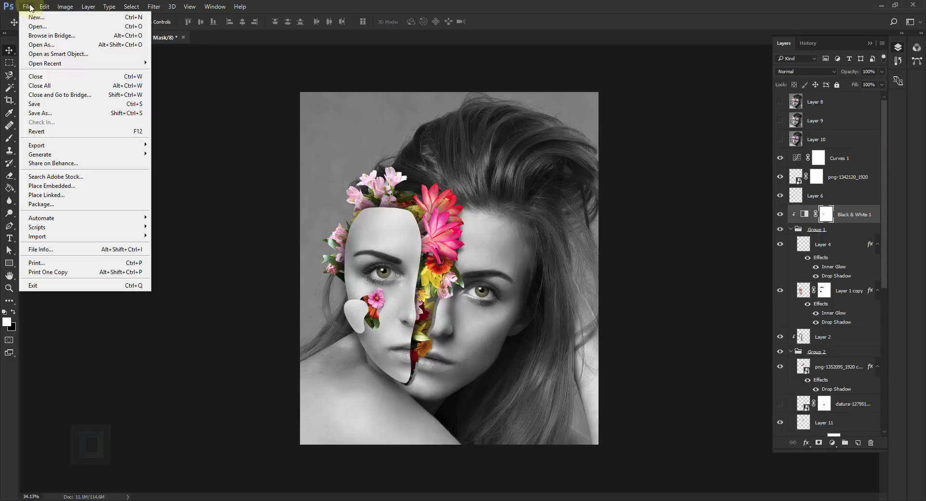
Open the portrait photo attractive-beautiful-beauty-458718.jpg.
left_click(35, 29)
left_click(166, 80)
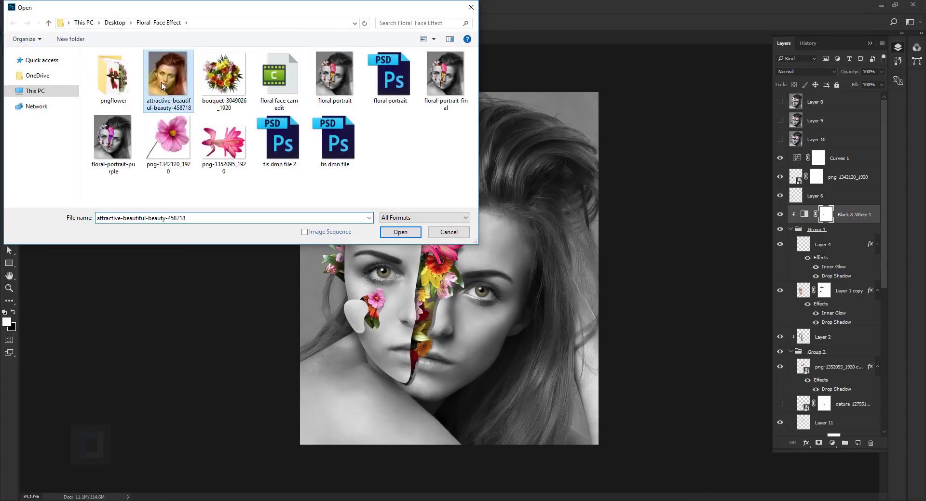
left_click(400, 232)
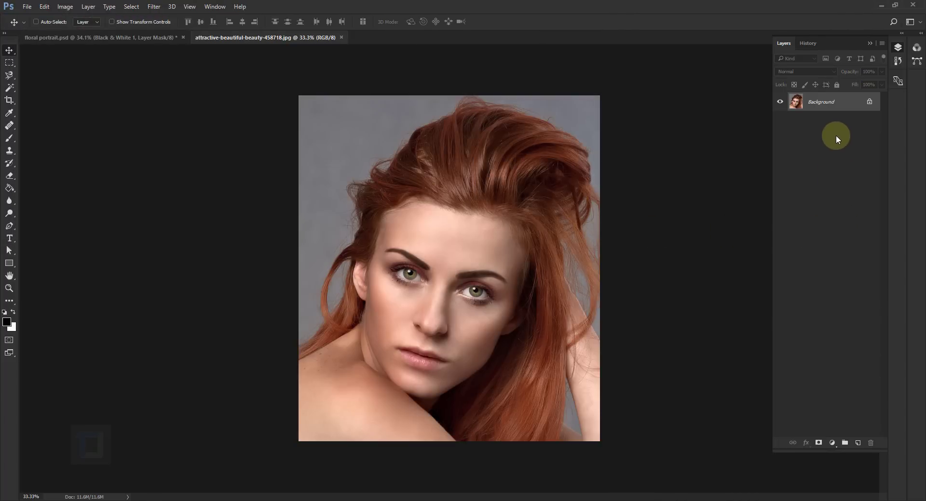
Unlock the locked Background layer, converting it into Layer 0.
double_click(838, 107)
left_click(472, 140)
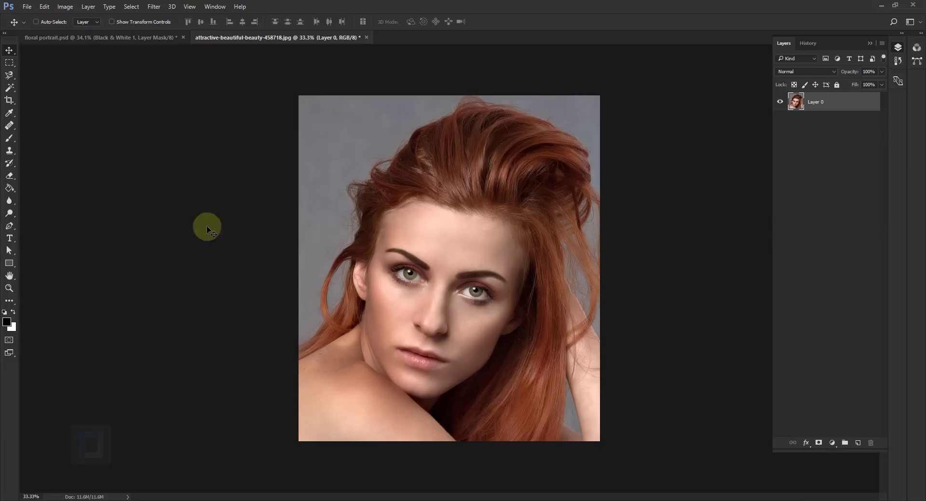
left_click(10, 228)
With the standard Pen Tool, start the path at the jaw and curve it up the cheek.
right_click(11, 229)
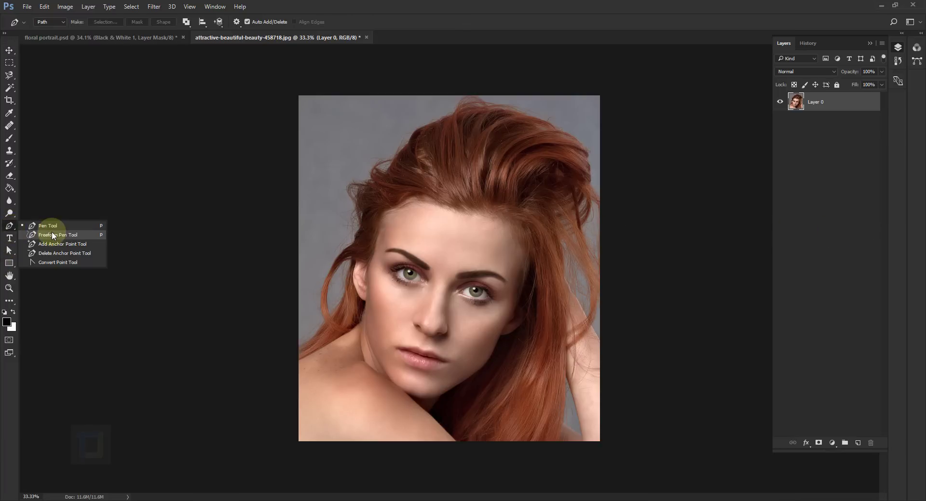
left_click(51, 227)
scroll(440, 311, "up", 5)
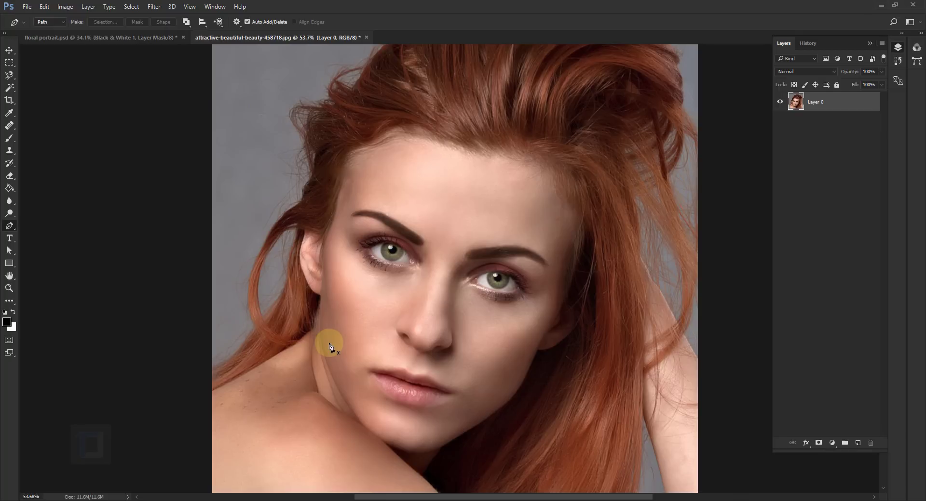
left_click(330, 345)
left_click(333, 292)
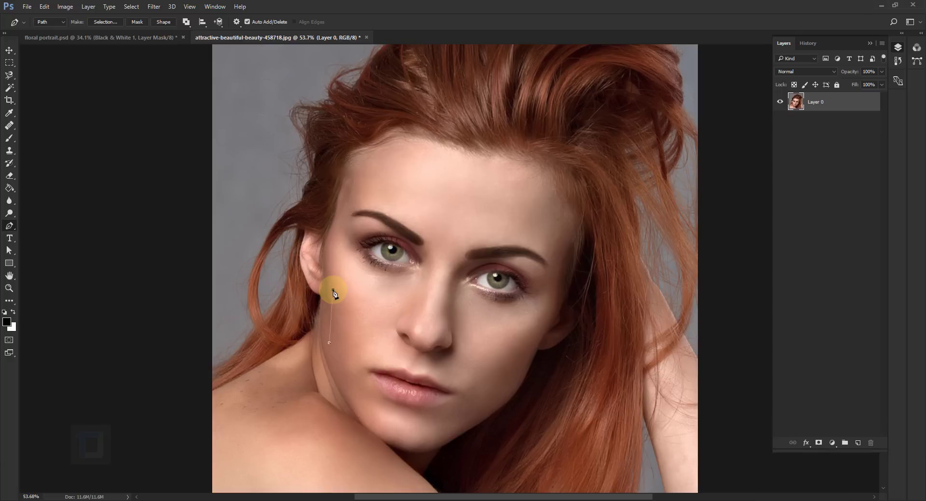
left_click_drag(332, 292, 337, 251)
left_click_drag(337, 251, 337, 251)
left_click(348, 200)
left_click_drag(292, 188, 446, 246)
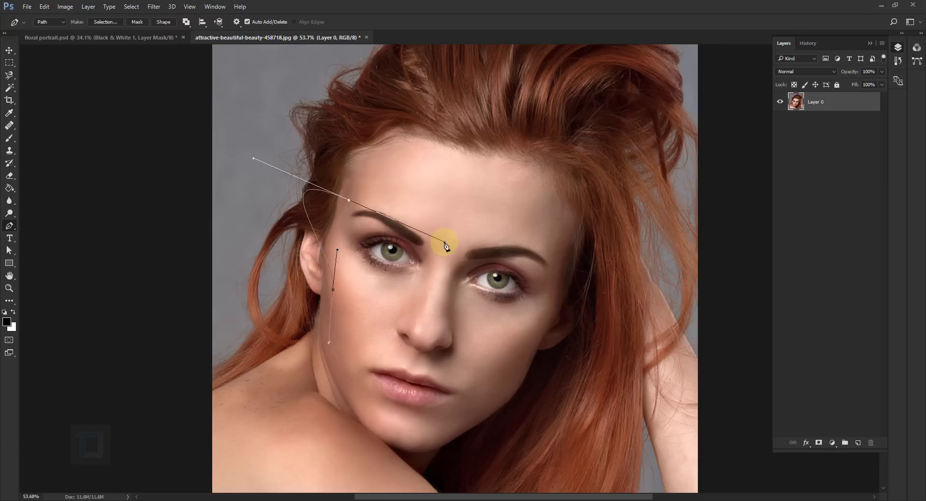
key("ctrl+z")
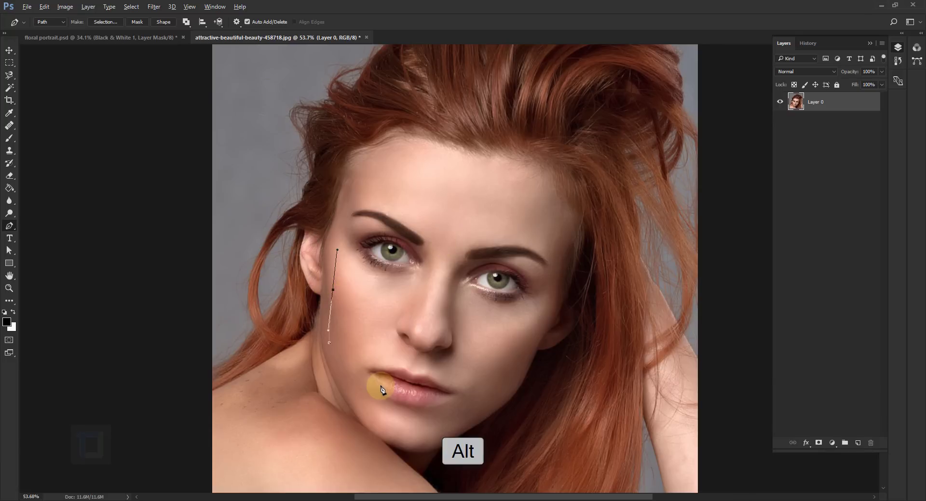
left_click(334, 291, "alt")
Add curved anchors at the temple and across the forehead, refining the cheek and temple anchors.
left_click_drag(345, 220, 355, 198)
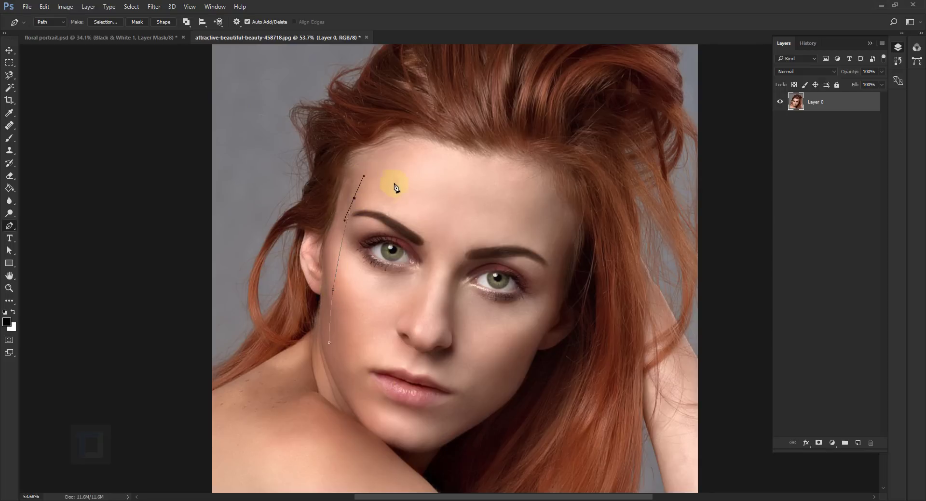
left_click(355, 199, "alt")
left_click_drag(414, 177, 462, 189)
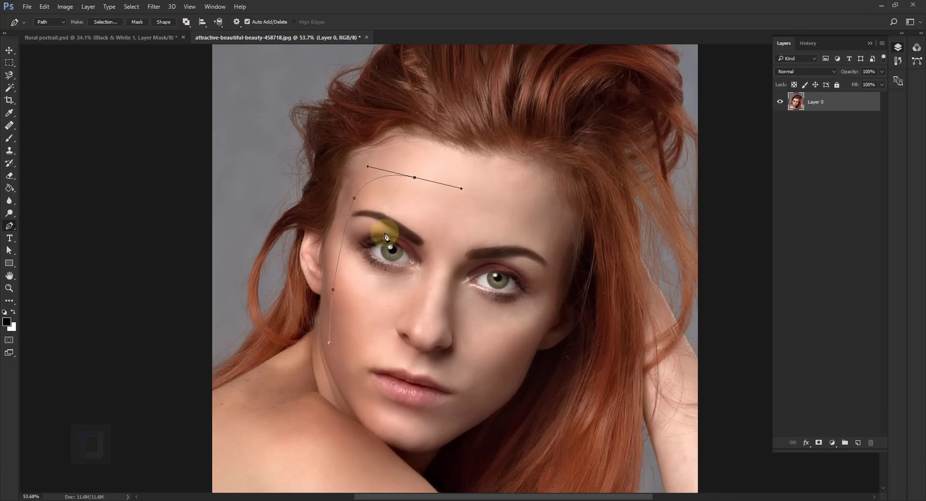
key("ctrl")
left_click_drag(334, 291, 331, 289)
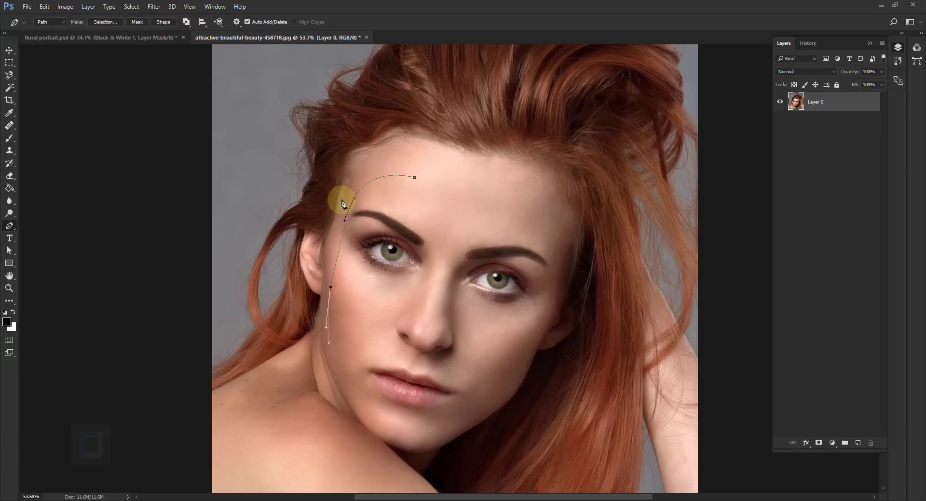
left_click_drag(354, 199, 349, 195)
left_click_drag(414, 177, 459, 232)
Continue the path down the nose, lips and jaw, closing it at the starting anchor.
left_click(440, 271)
left_click_drag(421, 317, 420, 327)
left_click_drag(411, 366, 410, 371)
left_click(391, 410)
left_click_drag(392, 410, 382, 418)
left_click_drag(421, 317, 424, 312)
left_click_drag(364, 415, 394, 412)
left_click(329, 343)
Fine-tune the chin, lip and nose anchors, then convert the path into a selection.
left_click_drag(408, 359, 405, 357)
left_click_drag(421, 305, 422, 298)
left_click_drag(406, 351, 409, 333)
left_click_drag(424, 291, 428, 282)
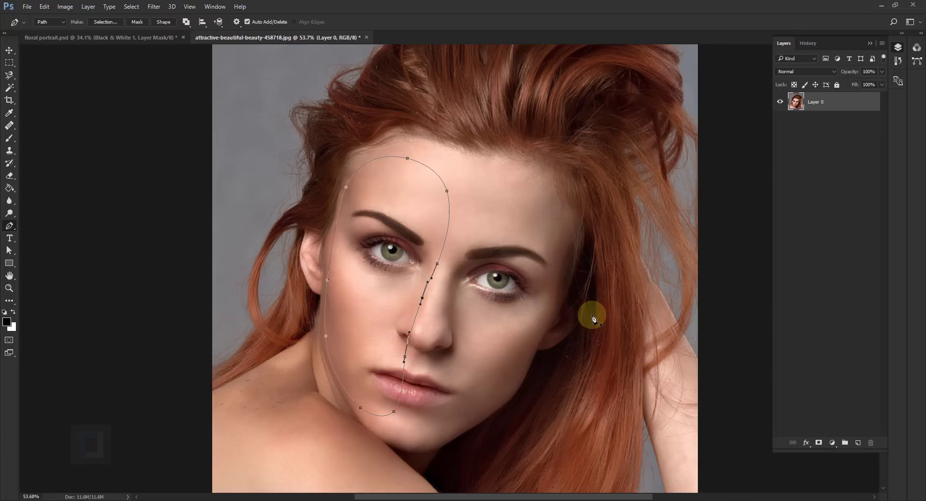
key("ctrl+Return")
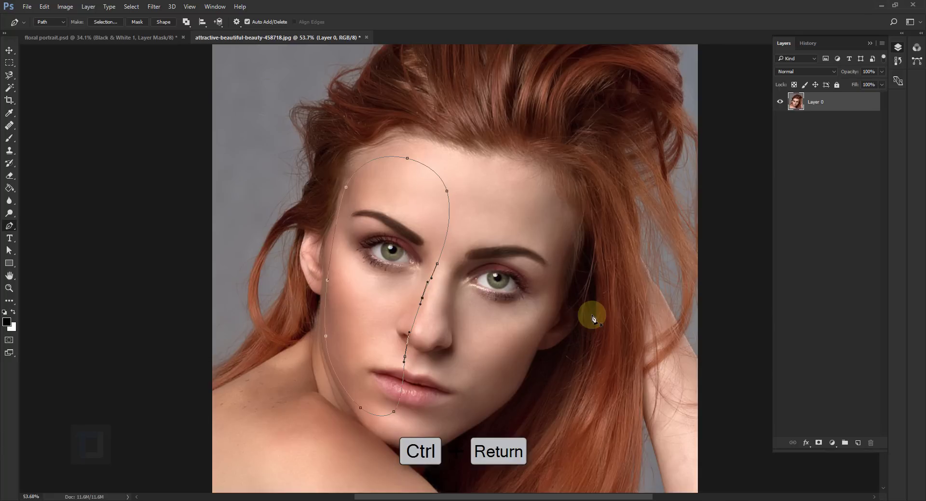
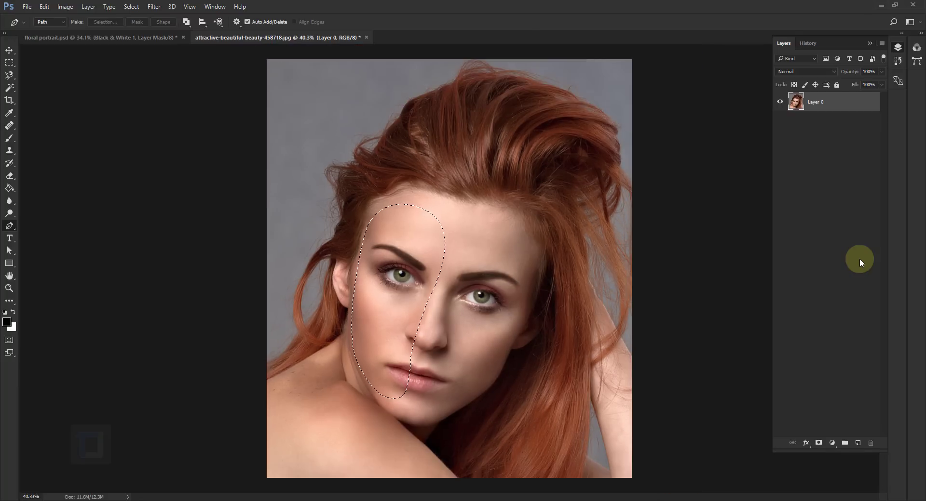
Copy the selected face half onto a new Layer 1 with Ctrl+J.
key("ctrl+j")
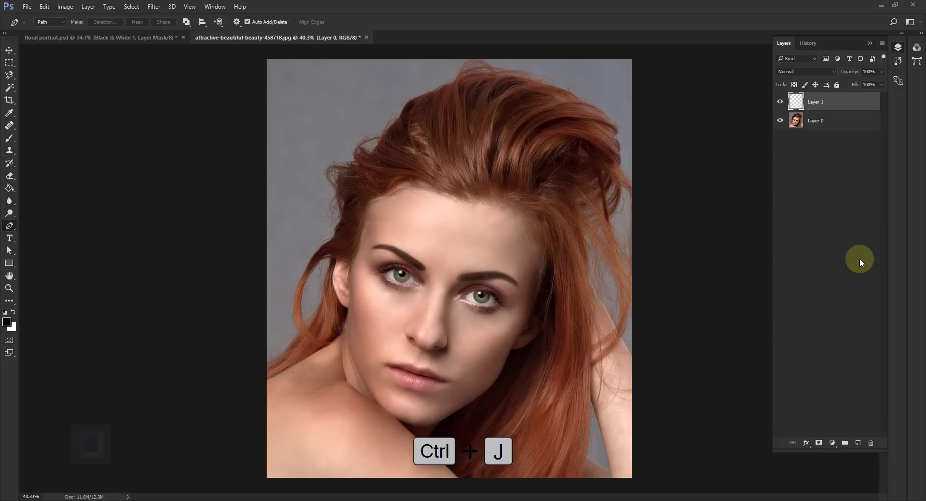
Toggle layer visibility to check the face copy, leaving Layer 1 hidden and Layer 0 showing.
left_click(780, 122)
left_click(780, 102)
left_click(780, 102)
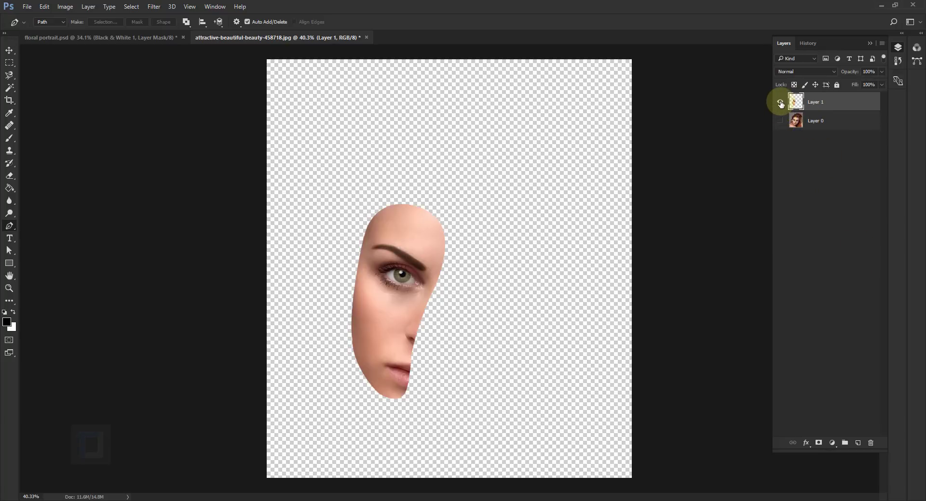
left_click(780, 102)
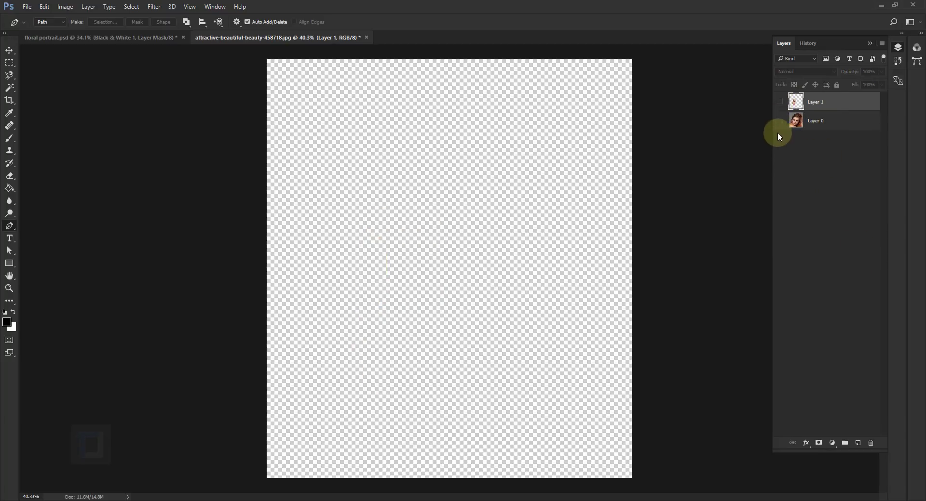
left_click(780, 121)
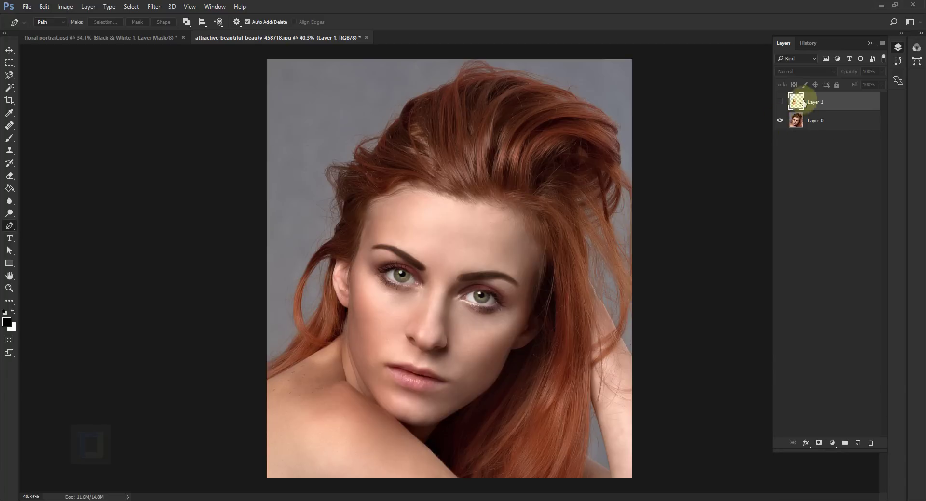
left_click(131, 7)
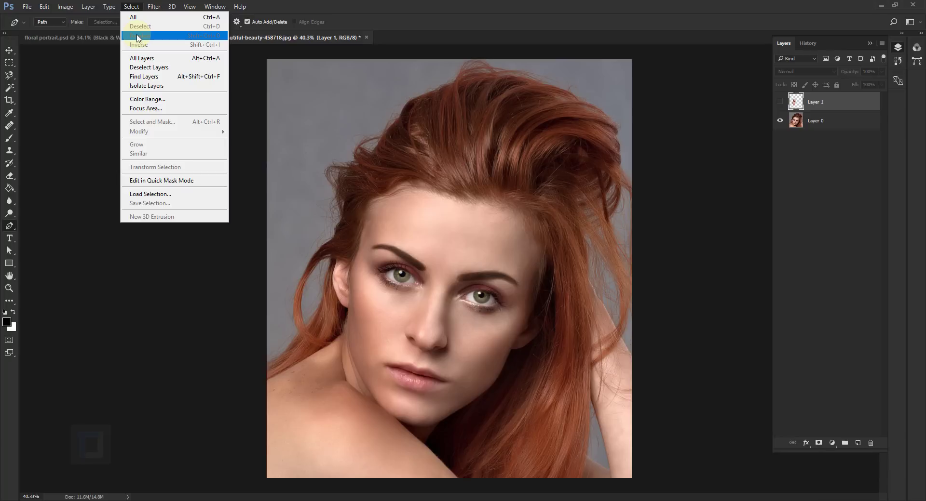
left_click(537, 4)
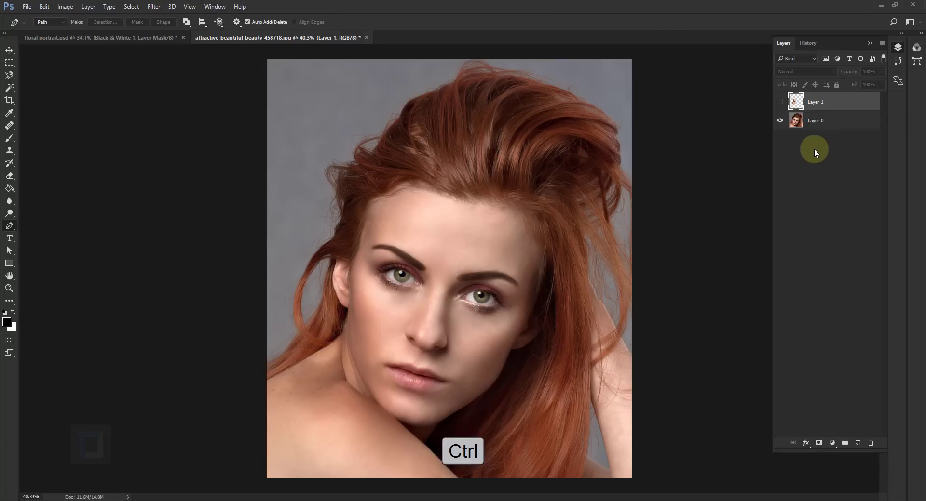
Reload the face-half selection and give Layer 0 an inverted mask that removes it.
left_click(795, 103, "ctrl")
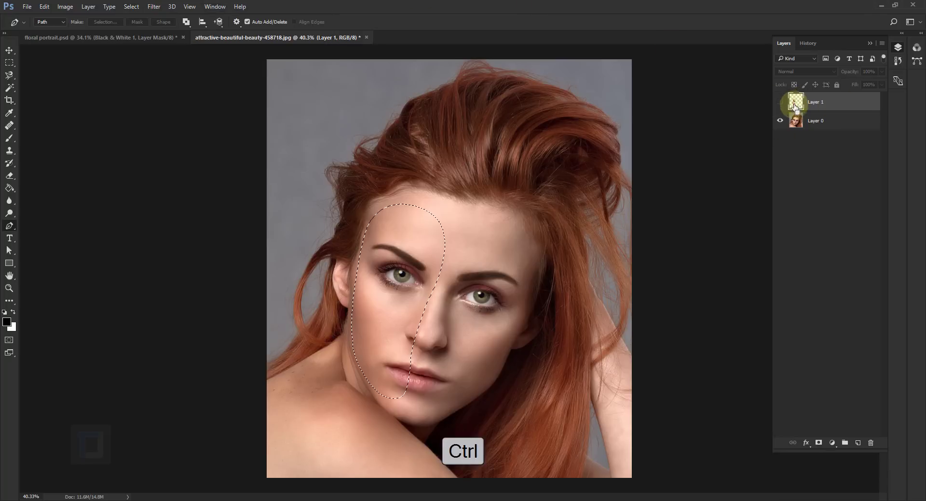
left_click(815, 128)
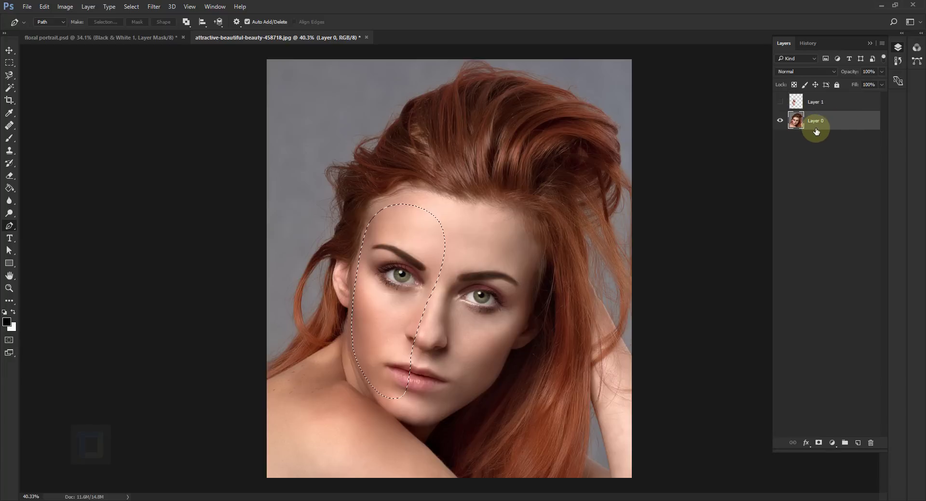
left_click(819, 444)
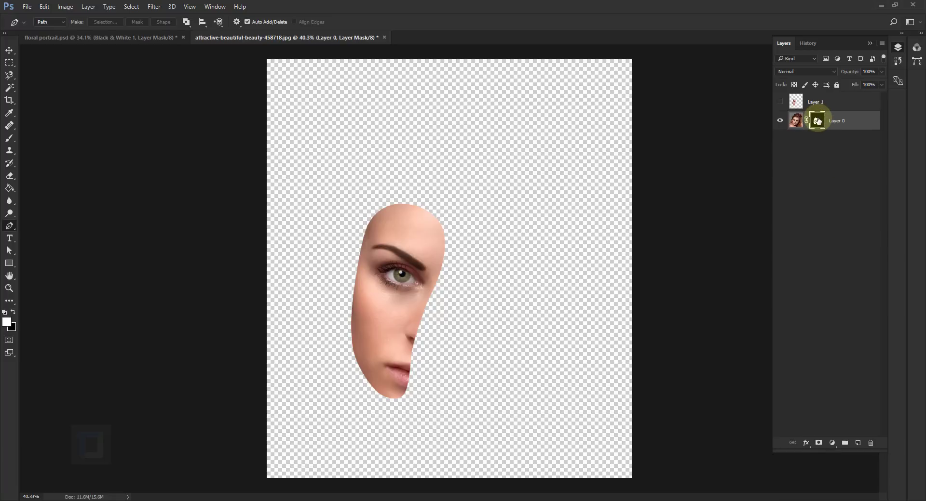
key("ctrl+i")
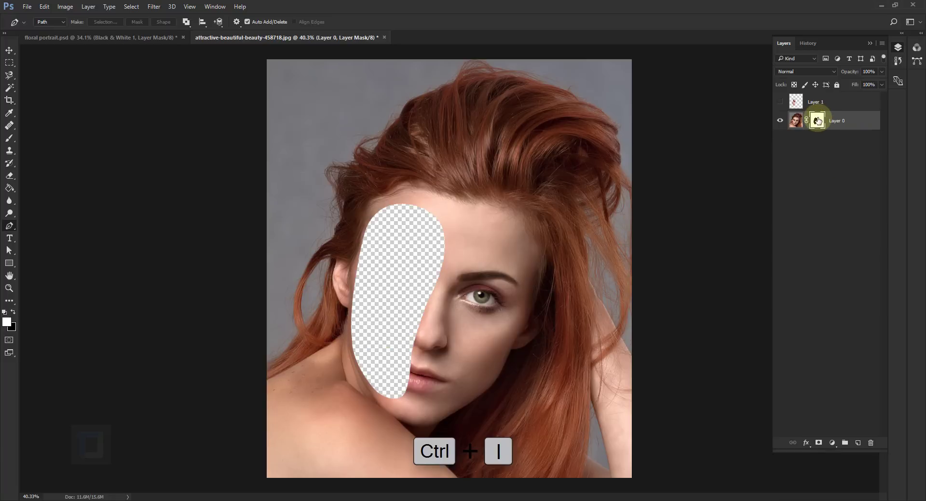
Show Layer 1 to fill the face hole and make it the active layer.
left_click(780, 102)
left_click(780, 103)
left_click(780, 103)
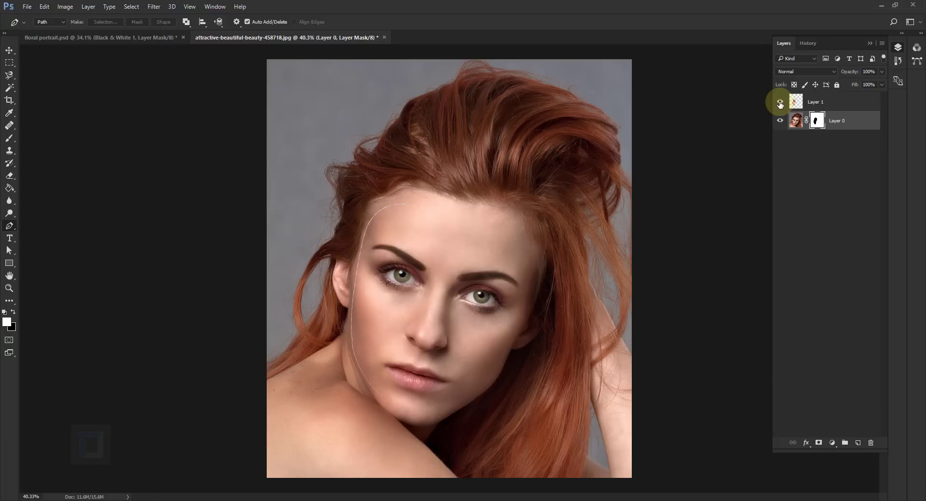
left_click(845, 103)
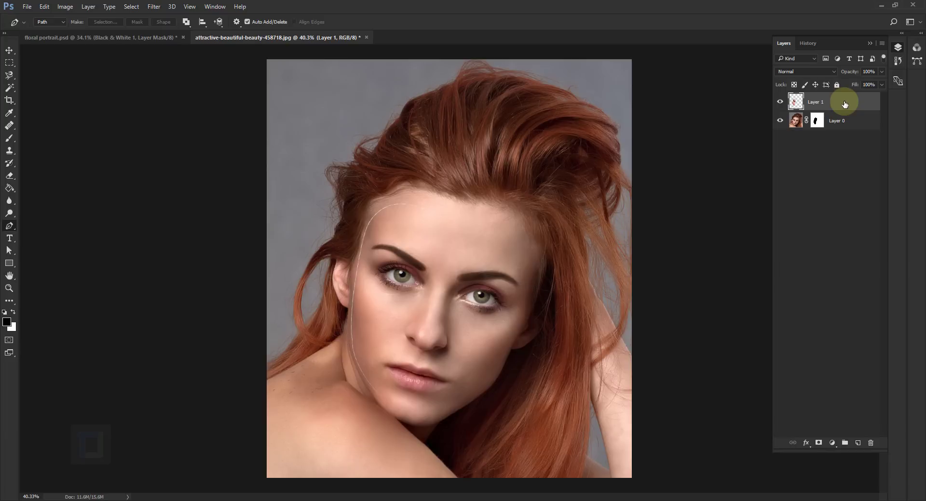
Duplicate the face-half layer twice and name the copies 'depth' and 'edge'.
key("ctrl+j")
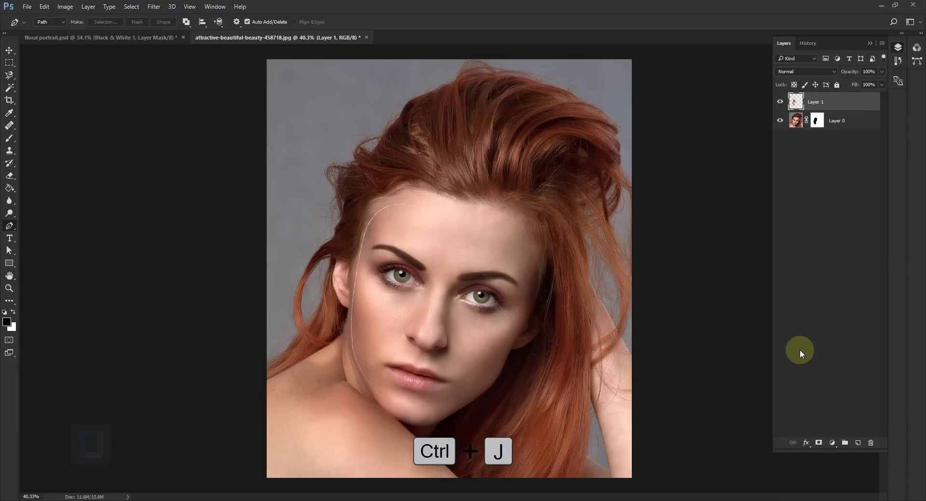
key("ctrl+j")
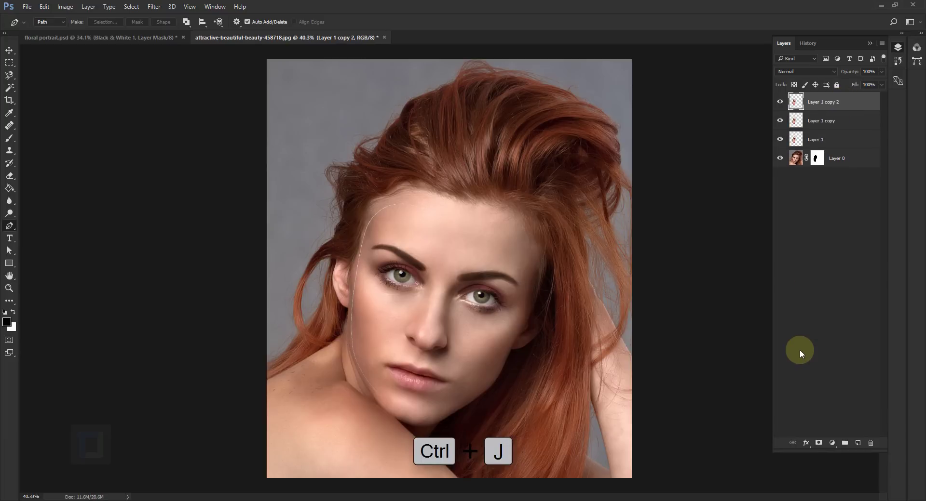
double_click(826, 103)
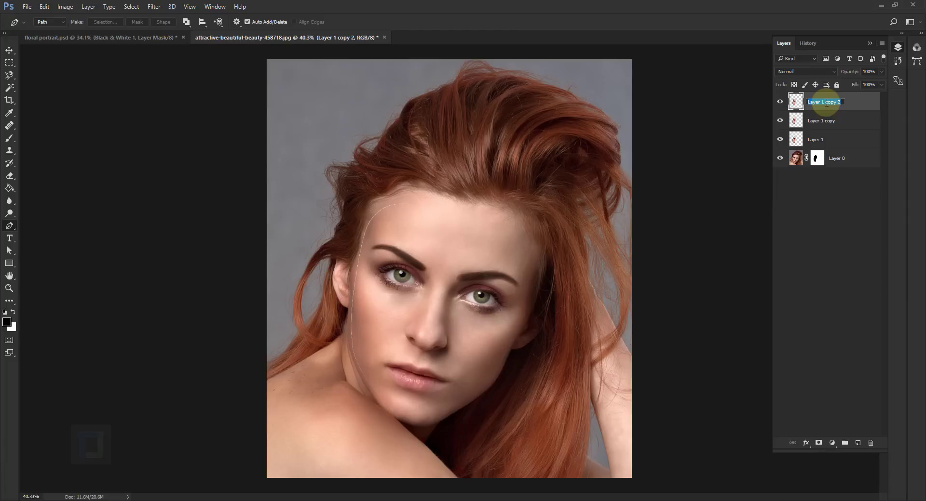
type("depth")
key("Return")
double_click(828, 120)
type("edge")
key("Return")
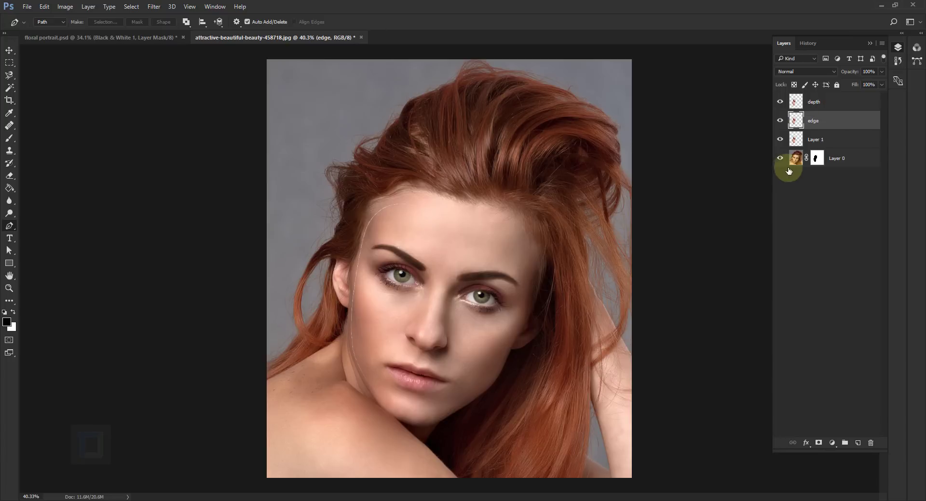
Rename Layer 1 to 'main face part floating thingy'.
left_click(811, 141)
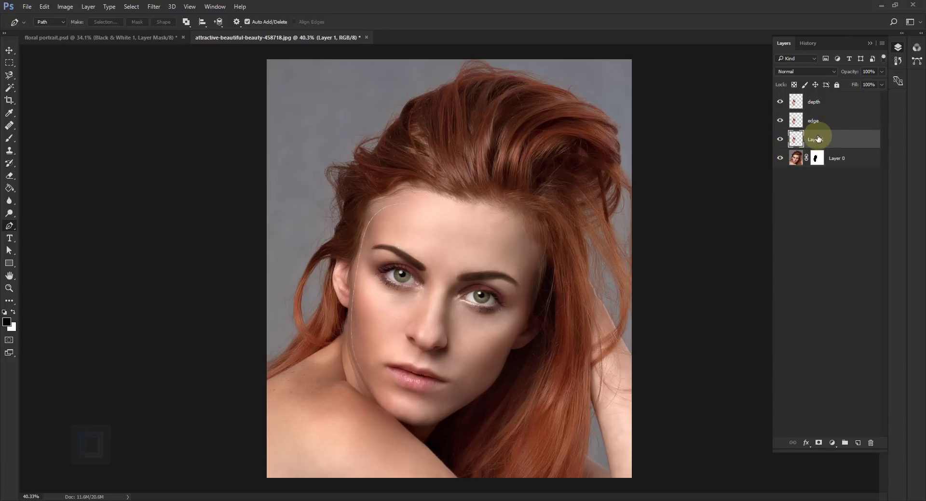
double_click(816, 140)
type("ma")
type("in face part floating thingy")
key("Return")
Move the main face layer to the top, hide it and depth, then select edge.
left_click_drag(825, 141, 827, 96)
left_click(779, 103)
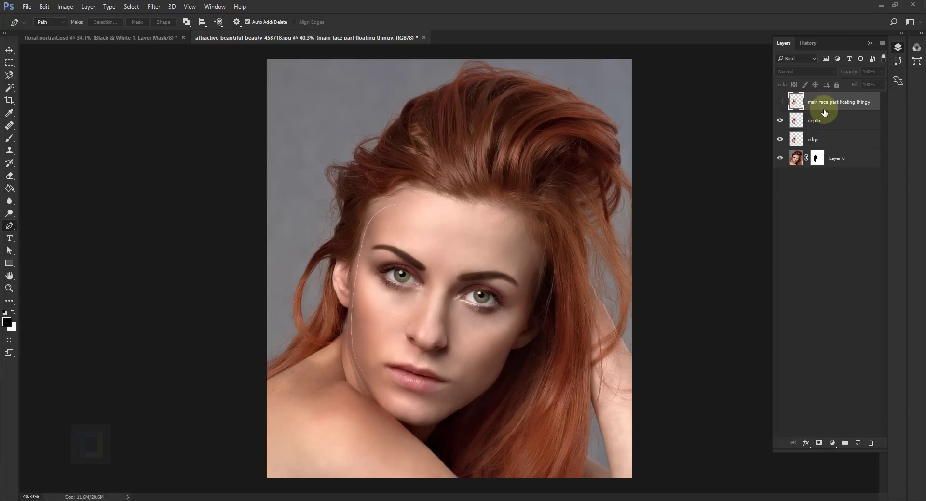
left_click(815, 123)
left_click(779, 123)
left_click(820, 140)
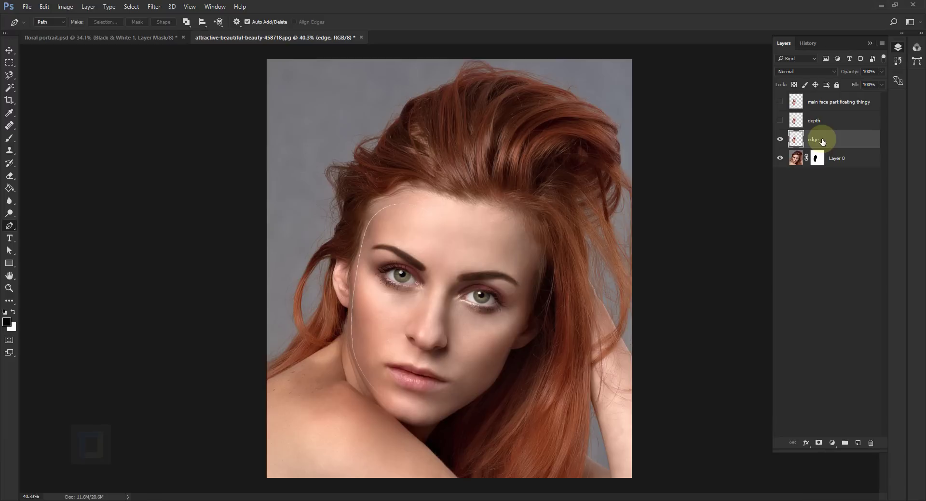
Give the edge layer a Color Overlay in brown #896352.
right_click(847, 137)
left_click(787, 60)
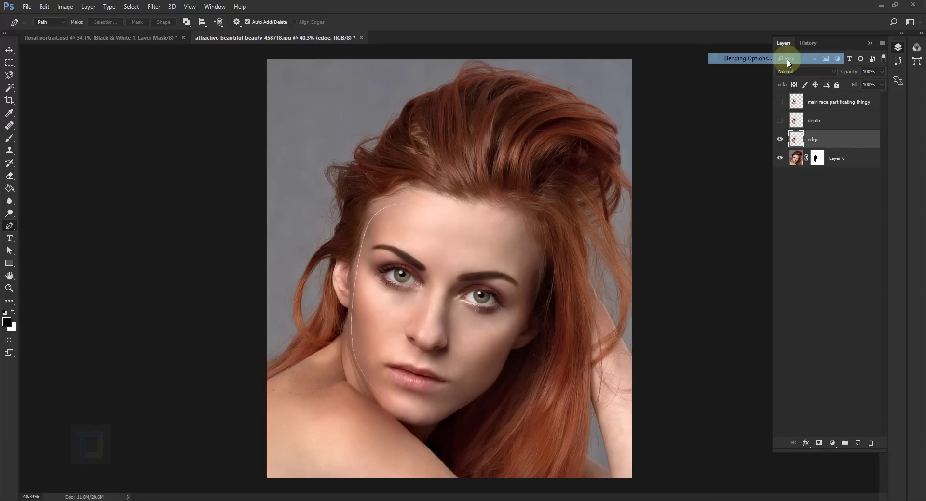
left_click_drag(307, 97, 407, 99)
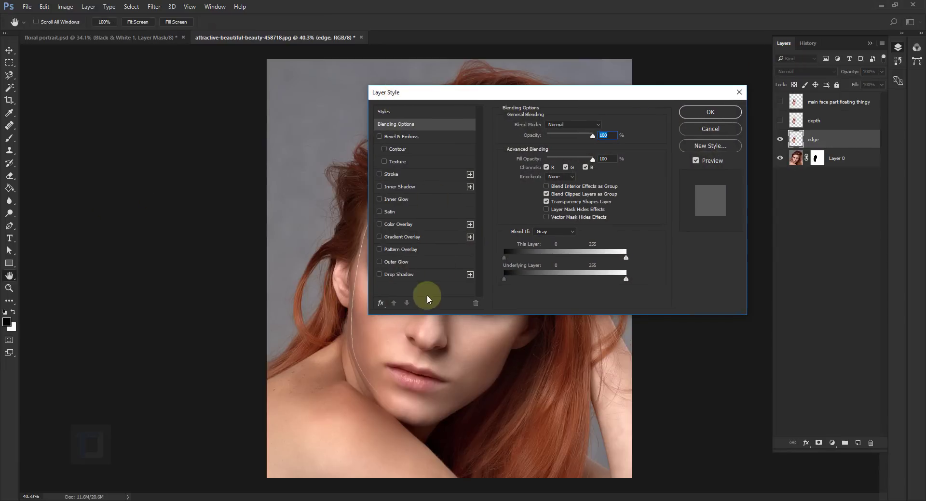
left_click(399, 225)
left_click_drag(488, 99, 644, 138)
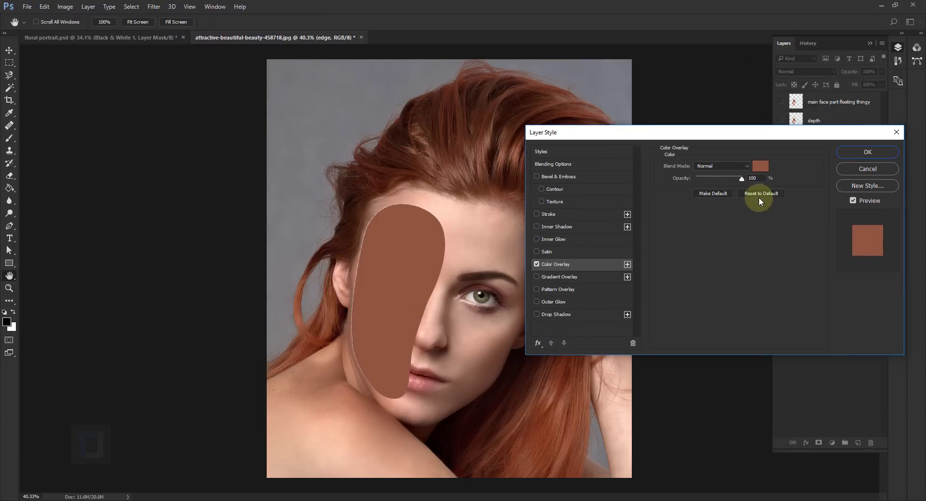
left_click(761, 165)
left_click_drag(744, 145, 719, 77)
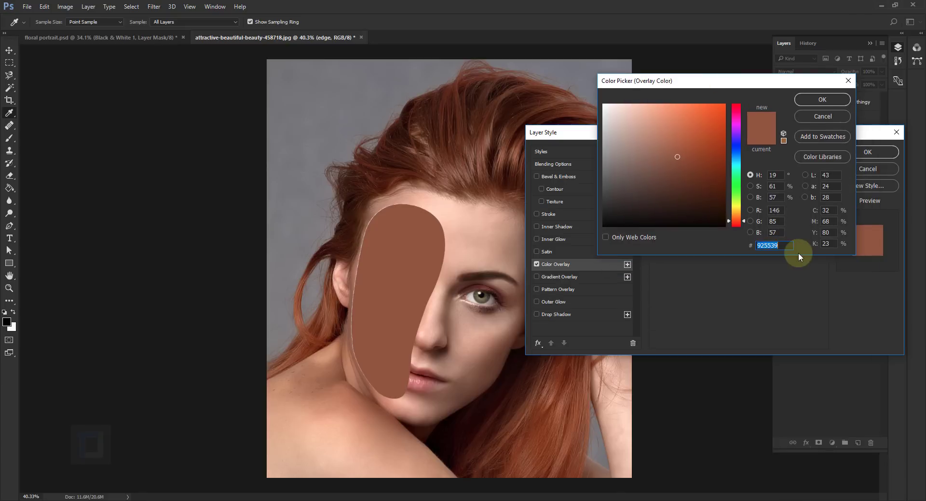
type("89")
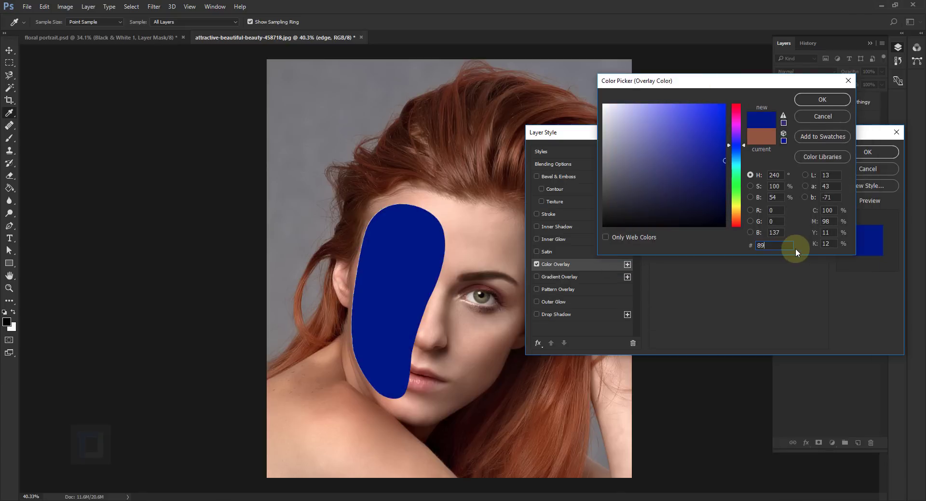
type("6352")
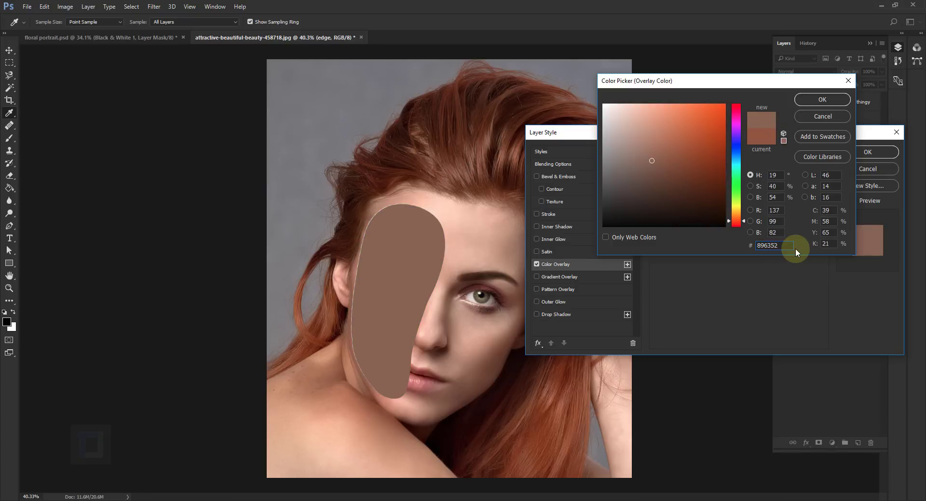
left_click(827, 100)
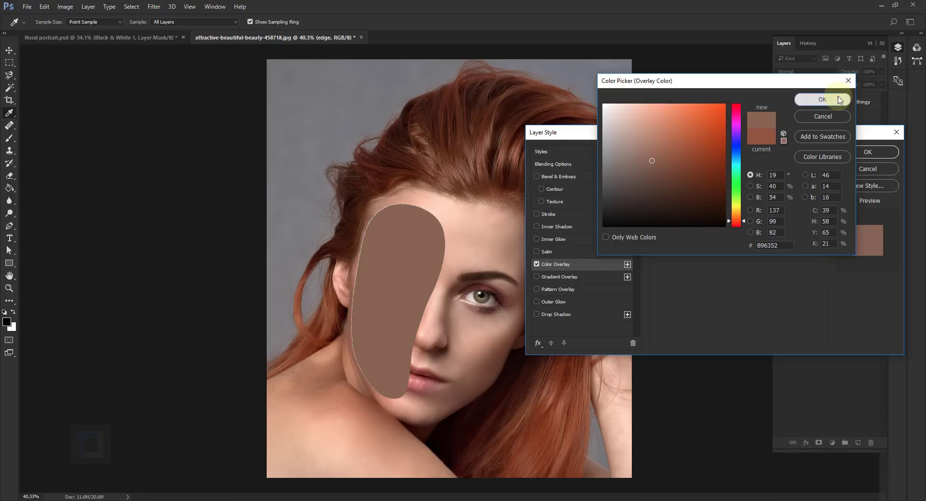
Enable Pattern Overlay and set the Color Overlay opacity to 90%.
left_click(557, 290)
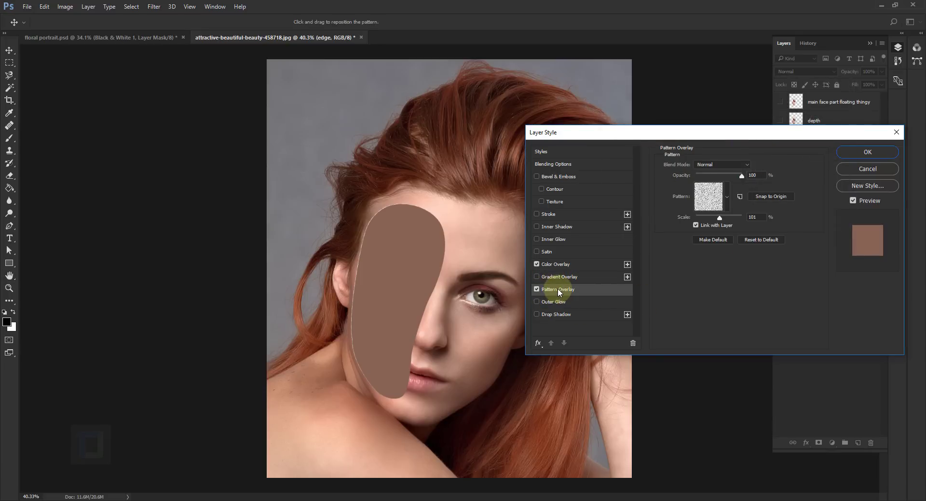
left_click(558, 264)
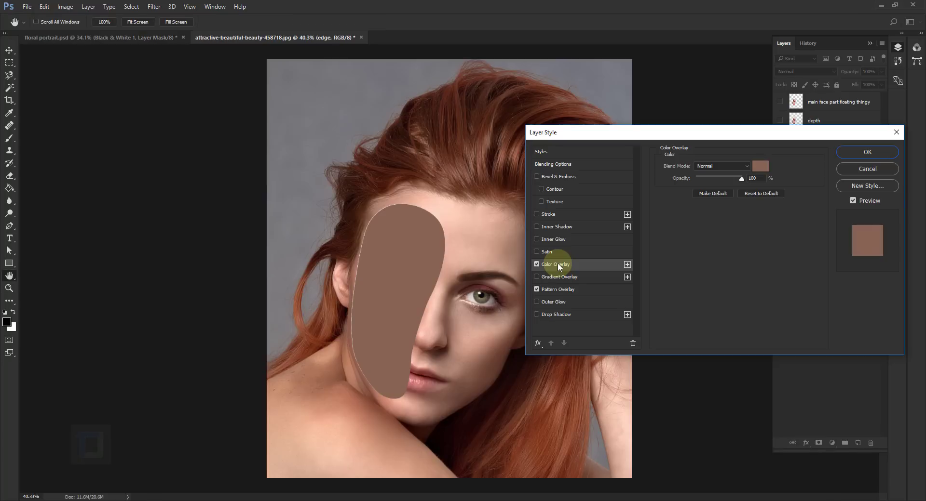
left_click_drag(759, 178, 728, 174)
type("90")
left_click_drag(389, 269, 404, 286)
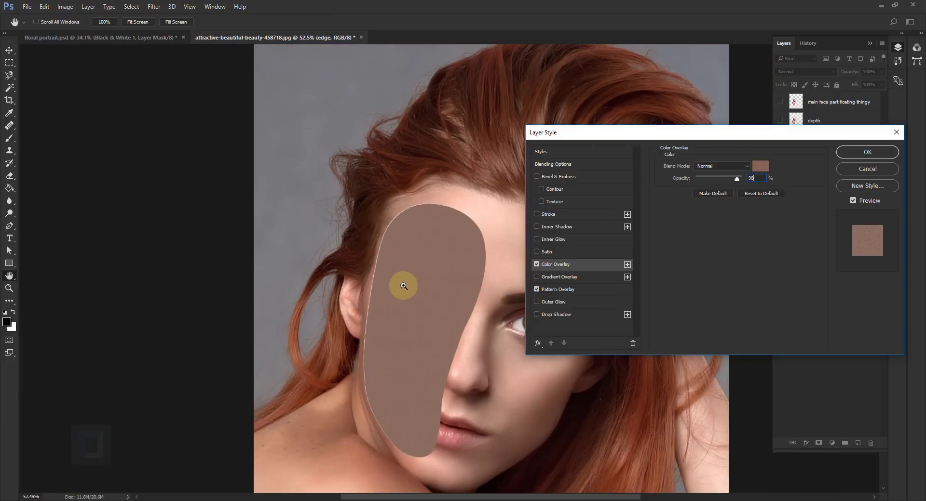
left_click_drag(442, 343, 406, 305)
Browse the Pattern Overlay patterns and library options, then apply the edge layer styles.
left_click(555, 288)
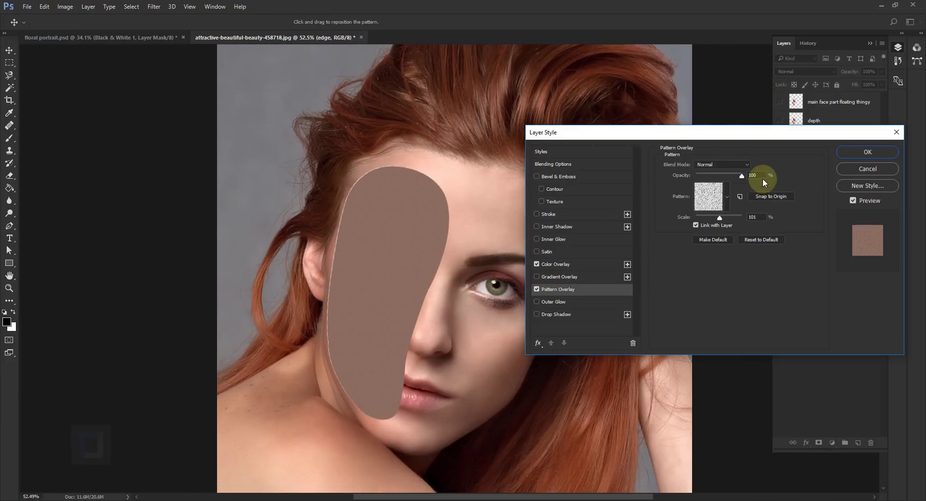
left_click(754, 221)
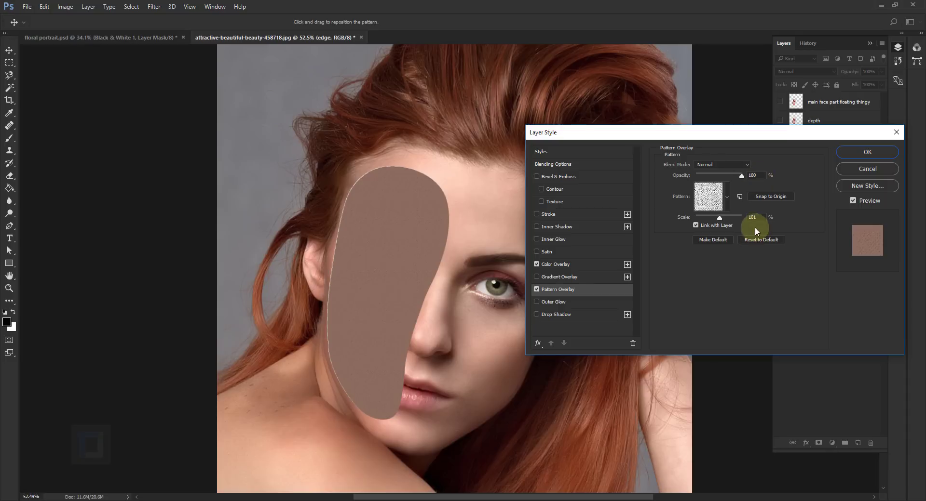
left_click(726, 196)
left_click_drag(792, 269, 791, 304)
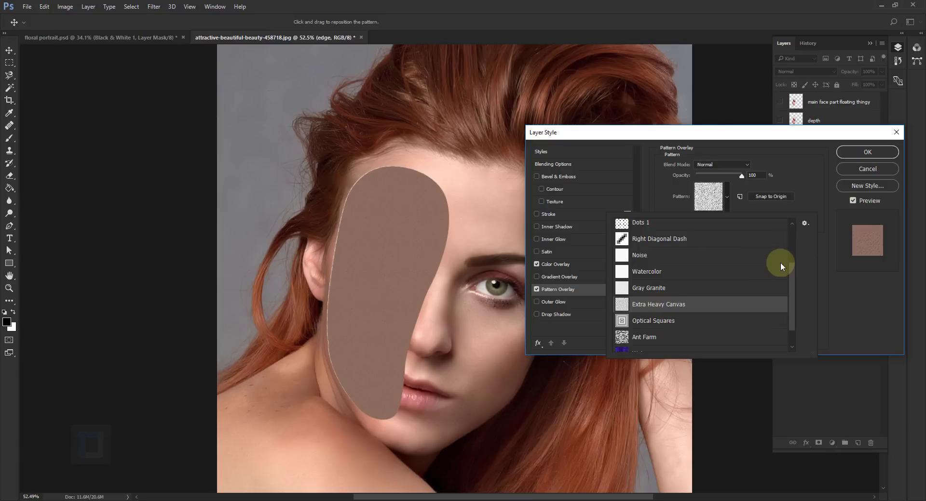
left_click(805, 224)
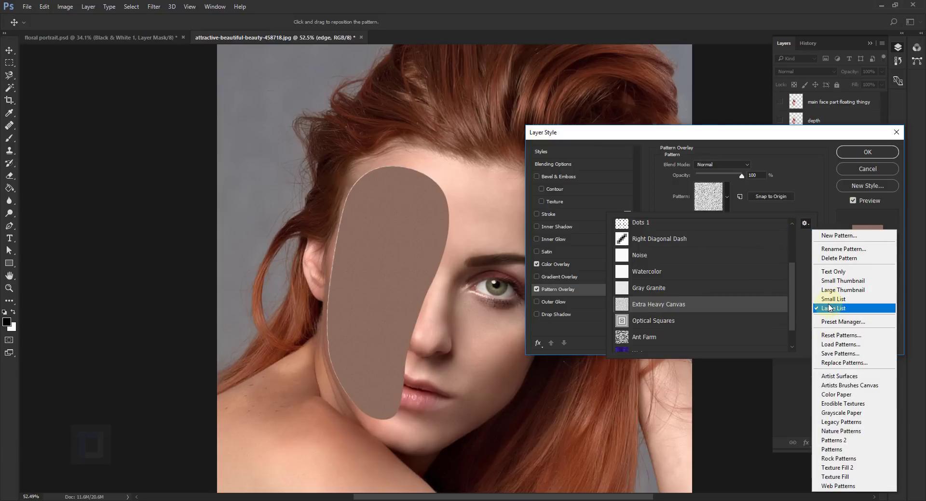
left_click(674, 309)
left_click(786, 176)
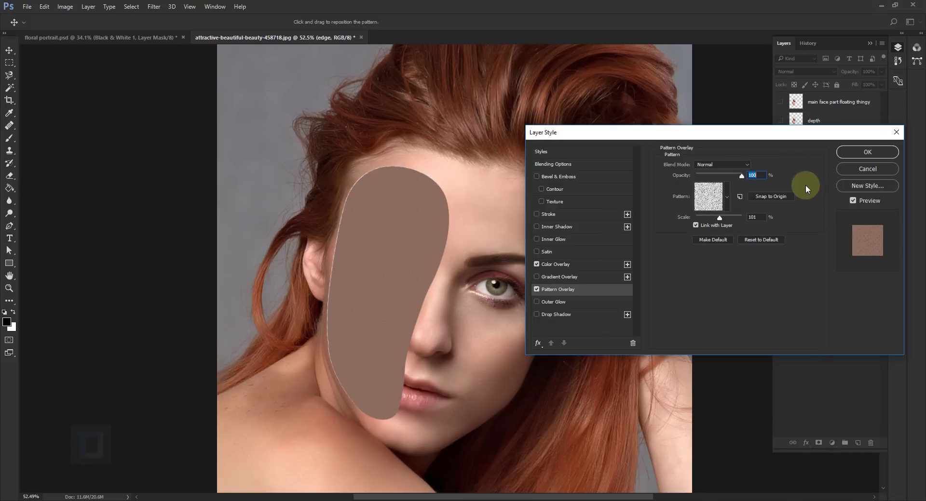
left_click(867, 151)
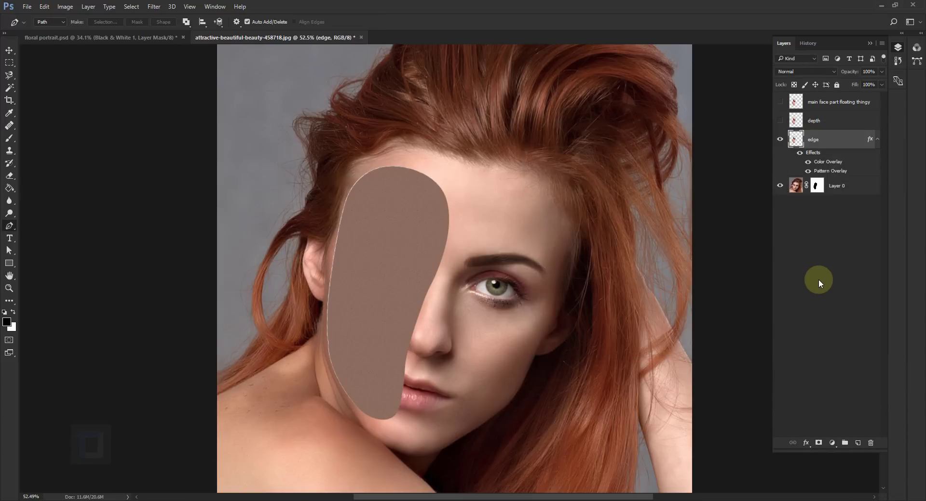
Make the depth layer visible and open its Blending Options.
left_click(780, 120)
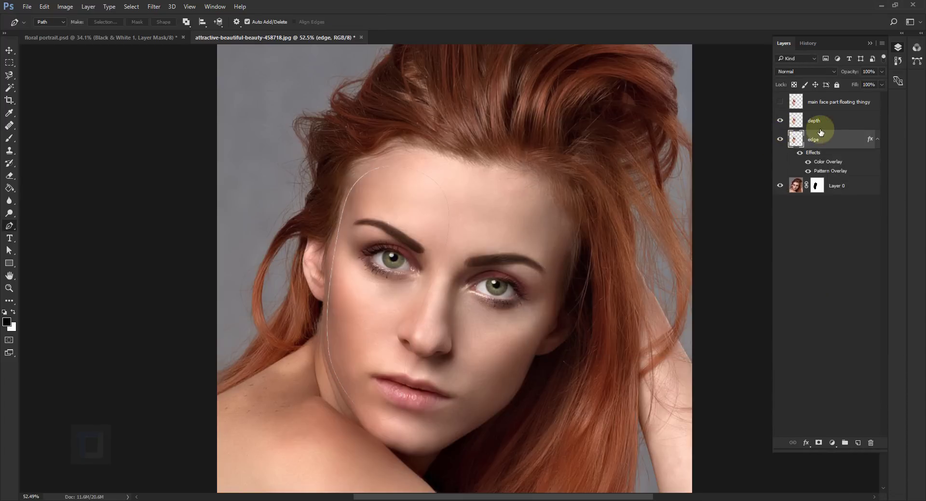
left_click(814, 121)
right_click(838, 125)
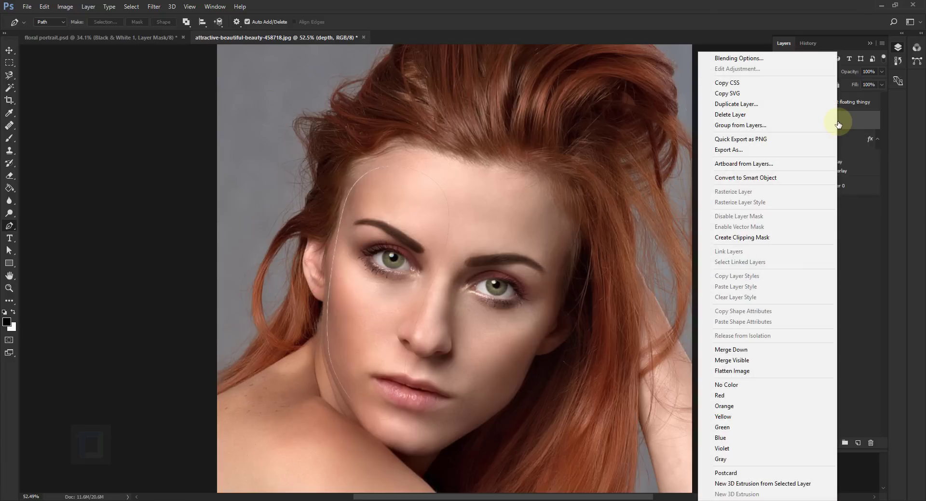
left_click(796, 59)
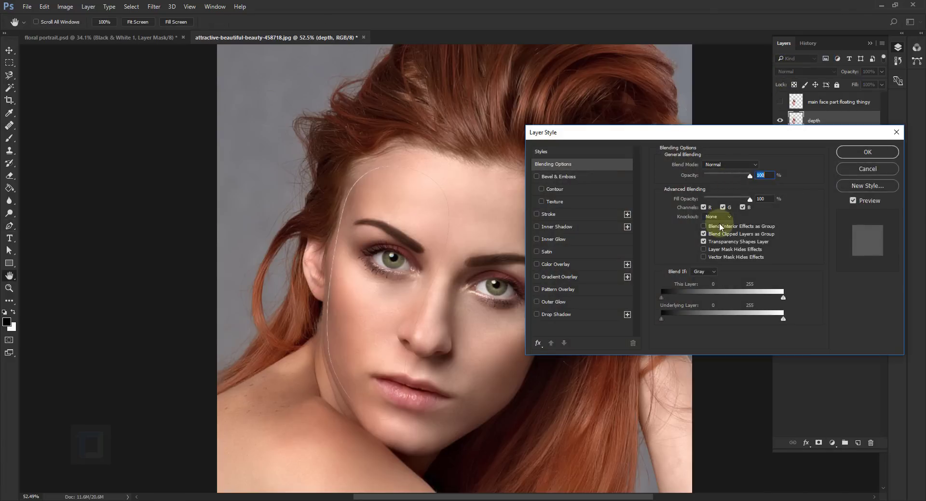
Add an Inner Shadow with a 75° angle to the depth layer and apply it.
left_click(565, 228)
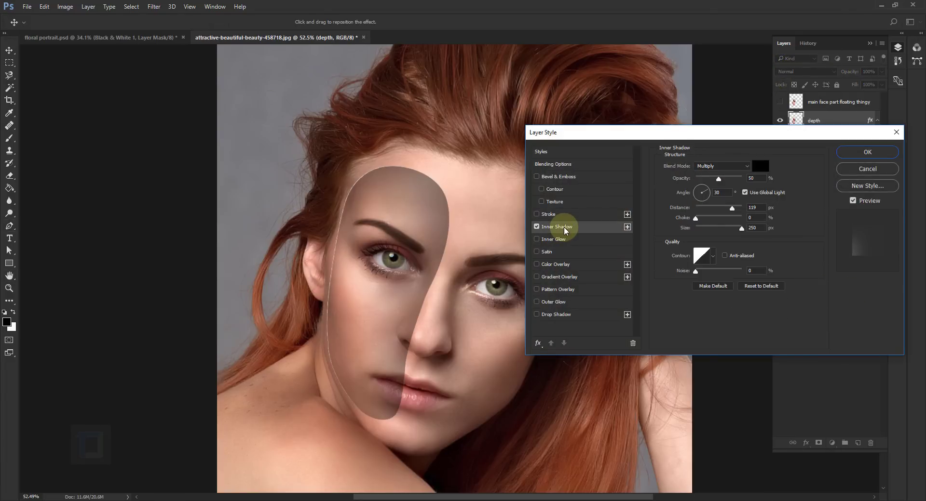
double_click(758, 179)
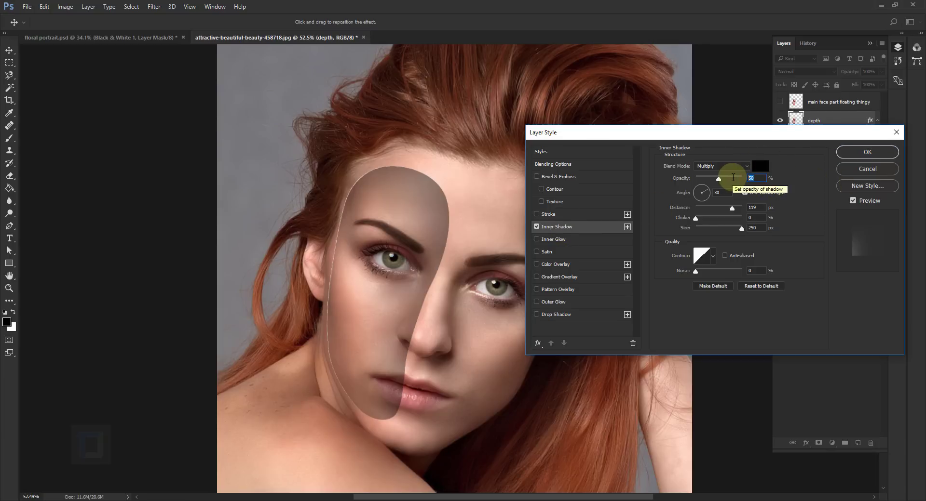
left_click(690, 194)
type("75")
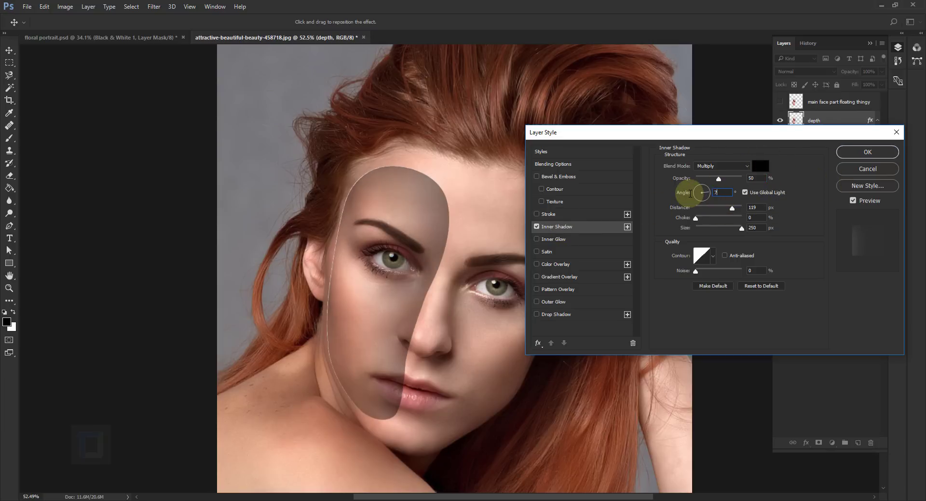
double_click(763, 207)
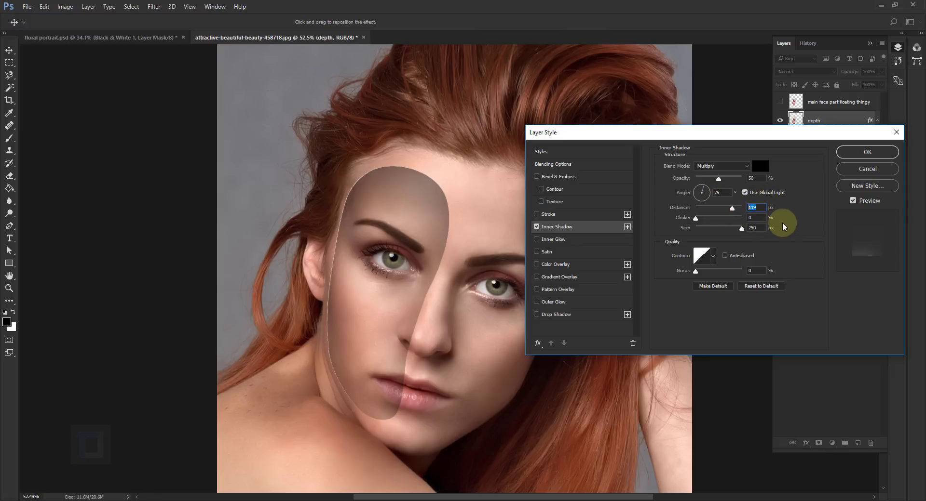
left_click(851, 158)
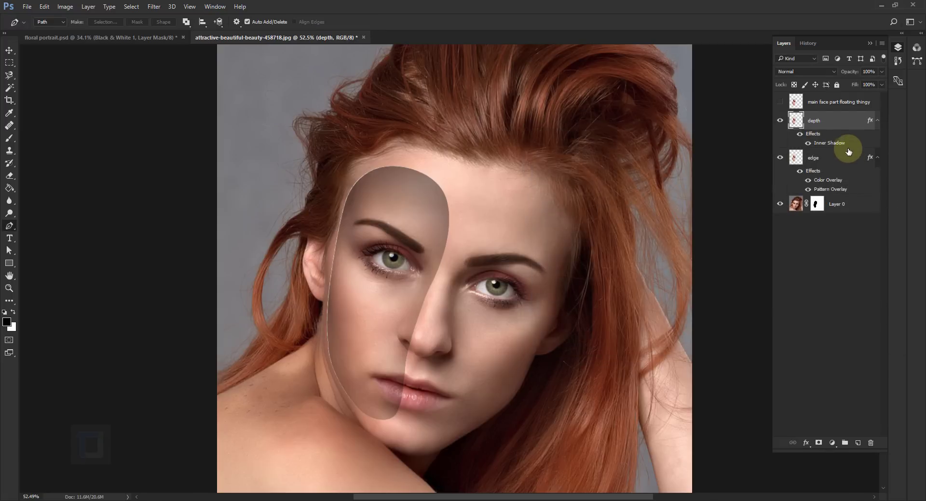
Add a 100% opacity Color Overlay in #925539 to the depth layer.
right_click(864, 121)
left_click(777, 59)
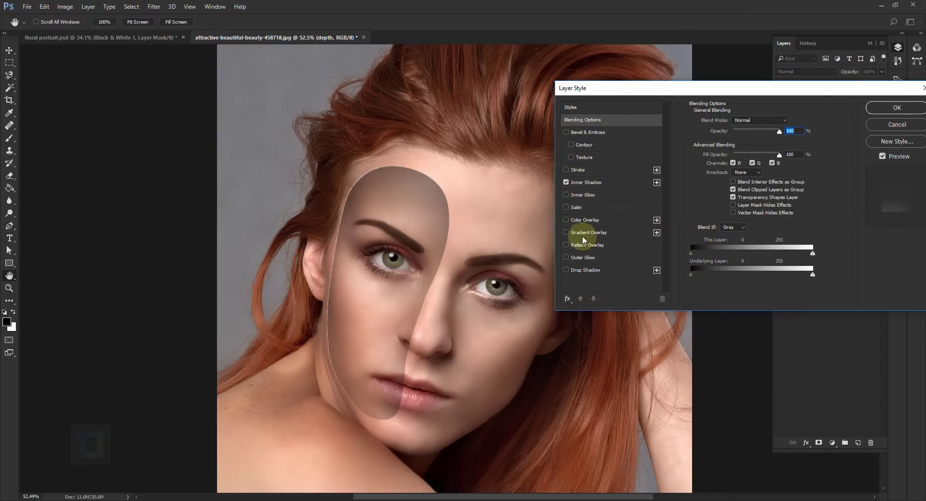
left_click(586, 221)
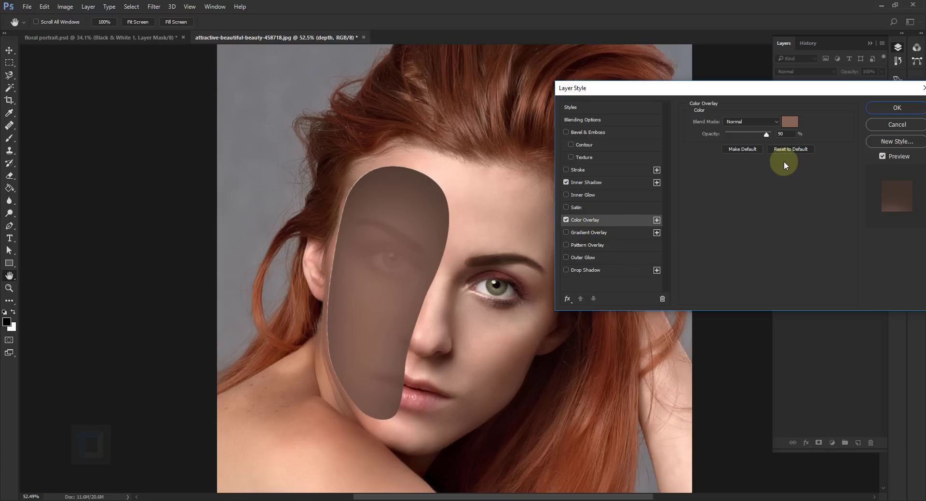
left_click_drag(767, 136, 779, 136)
left_click(789, 123)
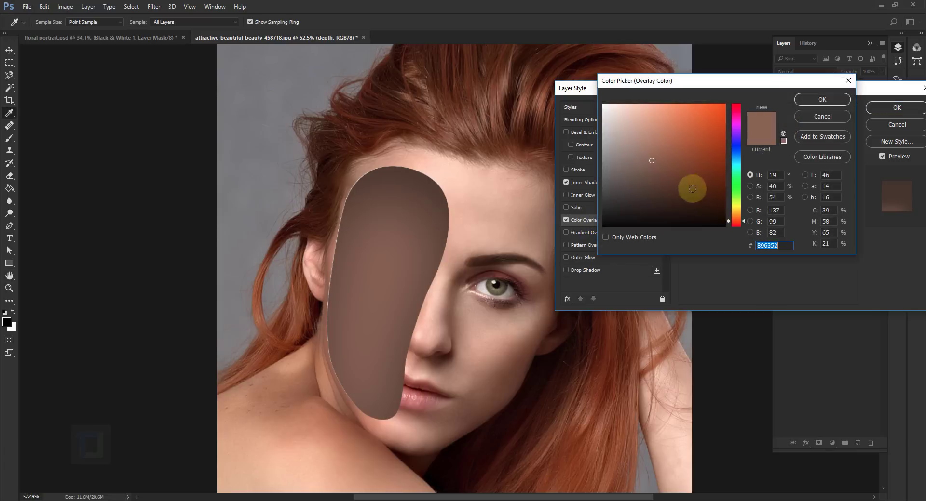
type("92")
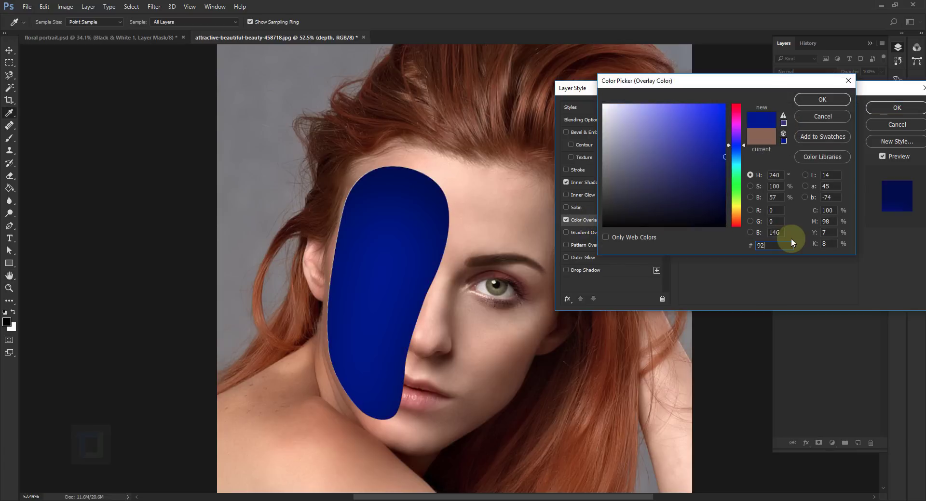
type("5539")
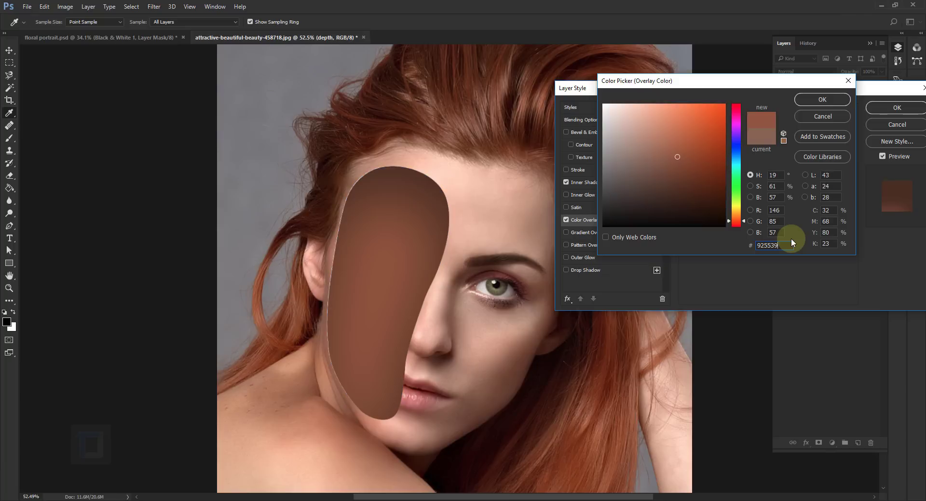
left_click(822, 99)
left_click(884, 106)
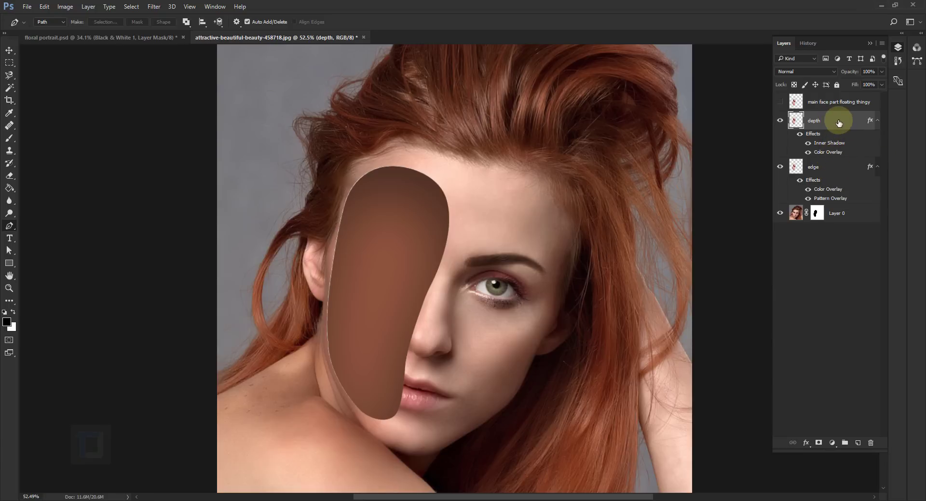
With the Move tool, nudge the depth layer left twice and up once.
left_click(9, 48)
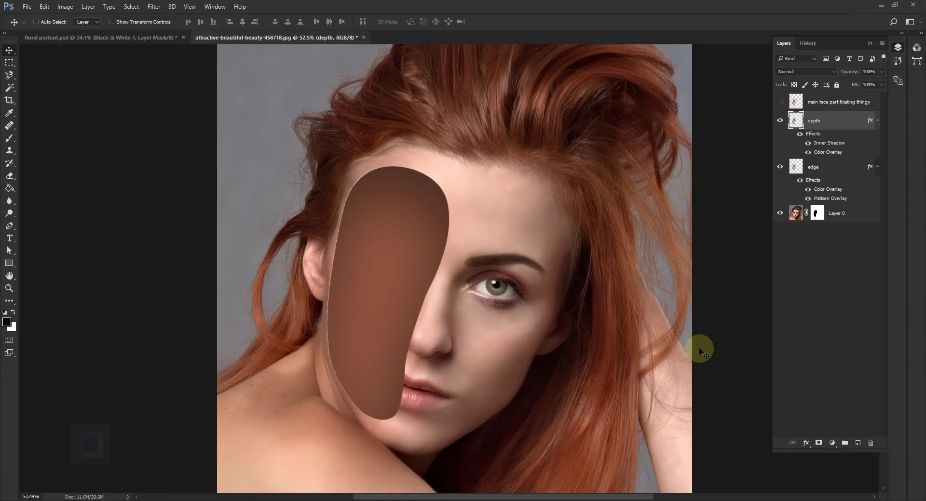
key("Left")
key("Left")
key("Left")
key("Left")
key("Left")
key("Left")
key("Left")
key("Left")
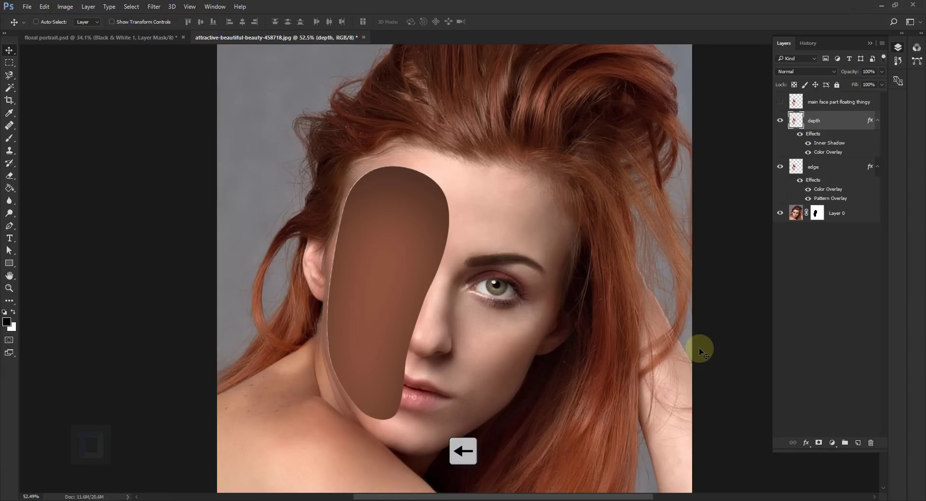
key("Left")
key("Left")
key("Left")
key("Left")
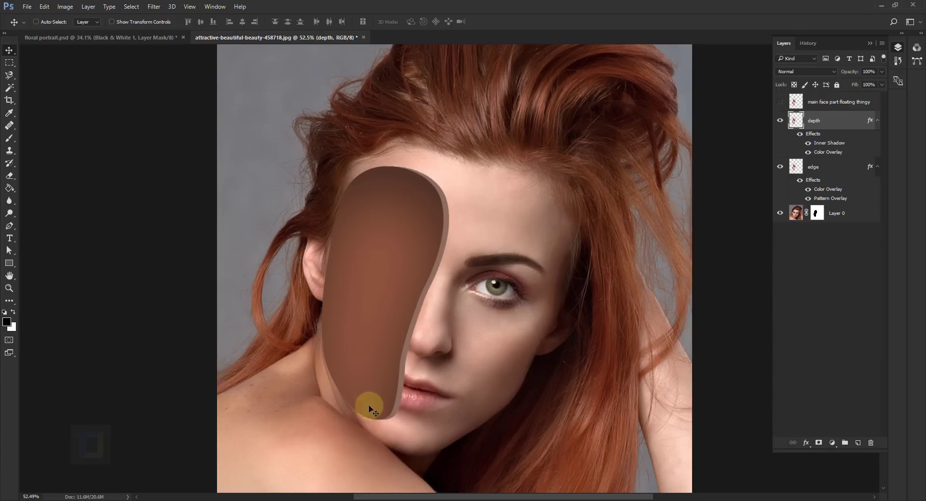
key("Up")
key("Up")
key("Up")
key("Up")
key("Up")
key("Up")
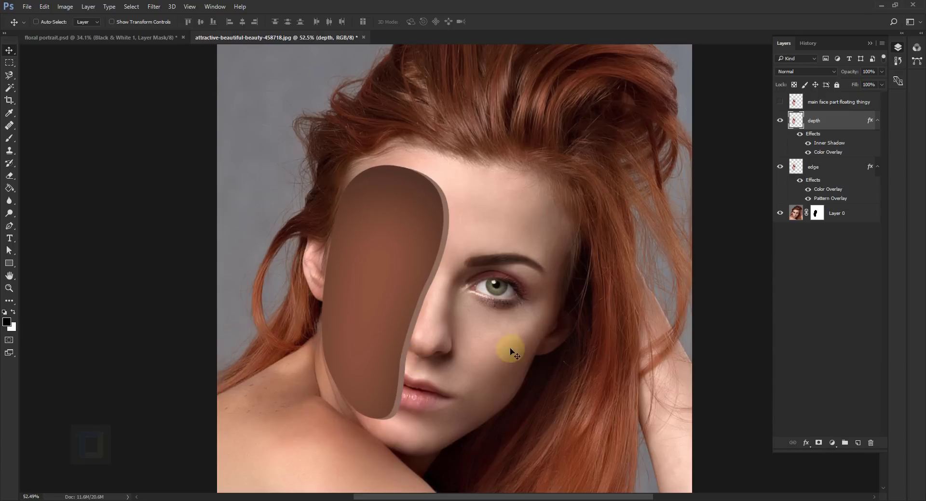
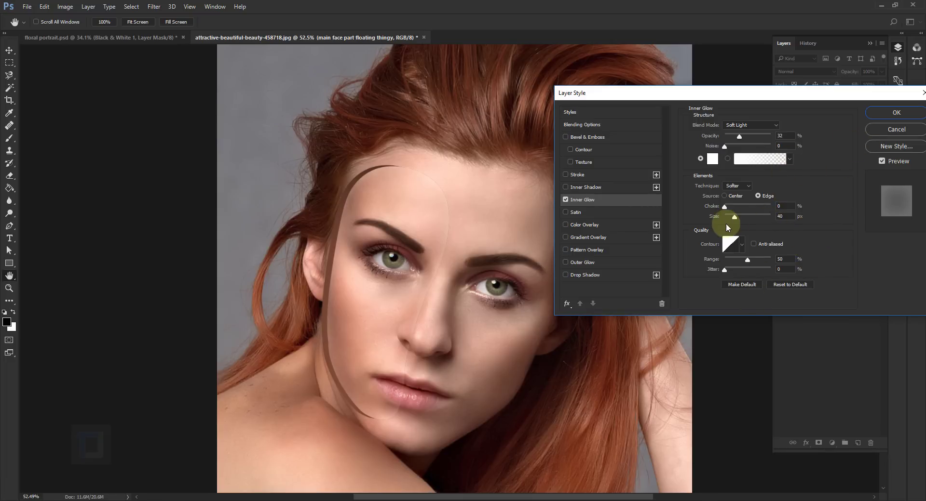
Give the face piece a Drop Shadow at 35% opacity, 75° angle and 43 px distance, then apply it.
left_click(582, 274)
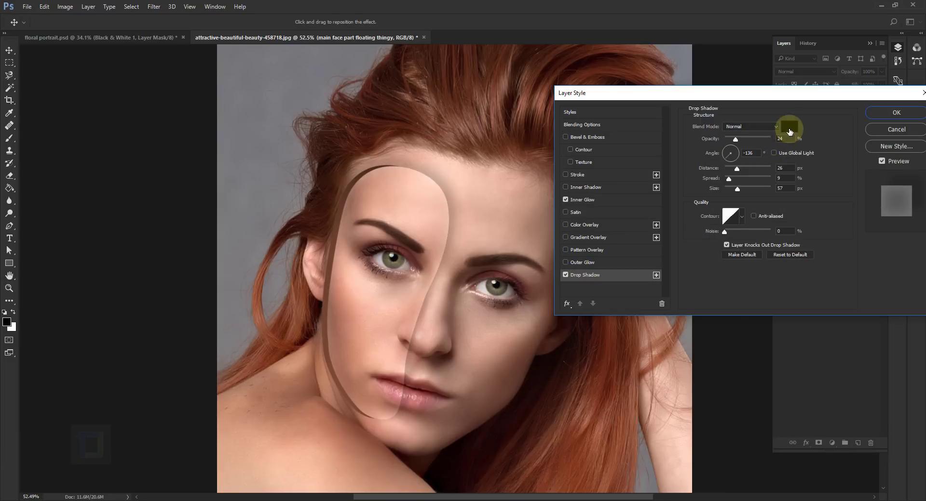
left_click_drag(785, 139, 761, 139)
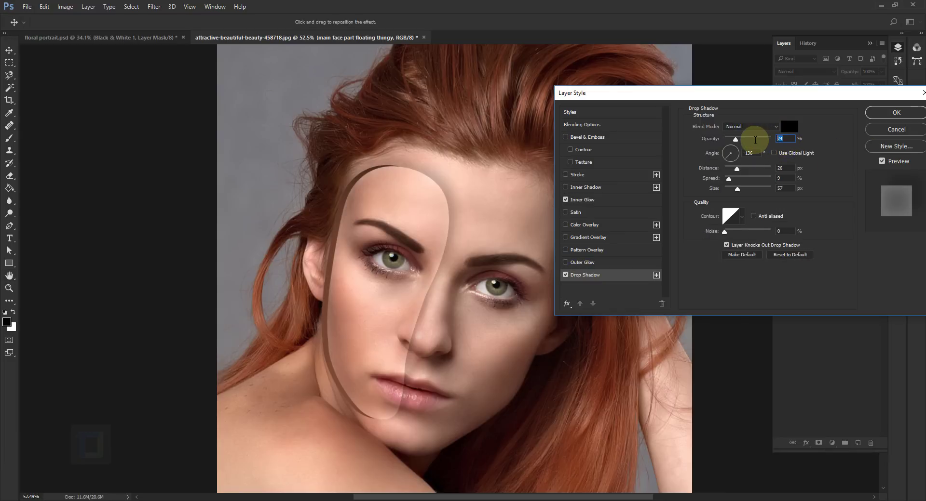
type("35")
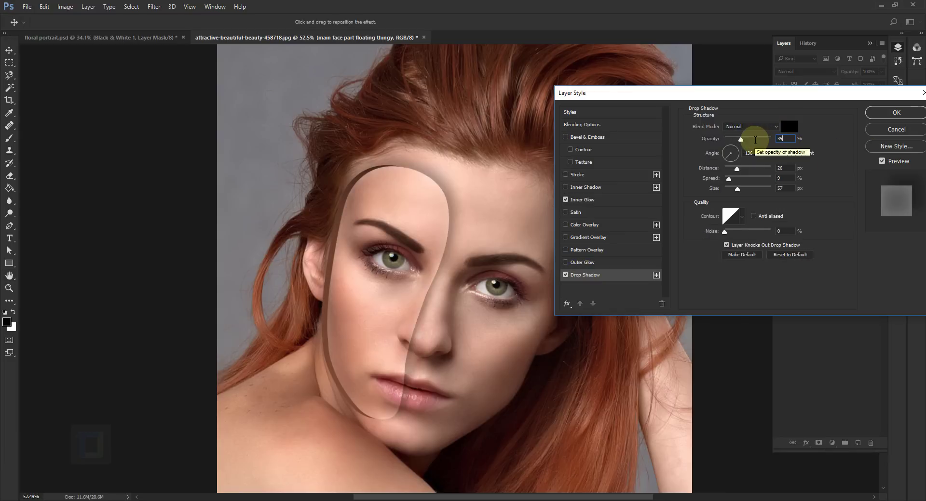
key("Tab")
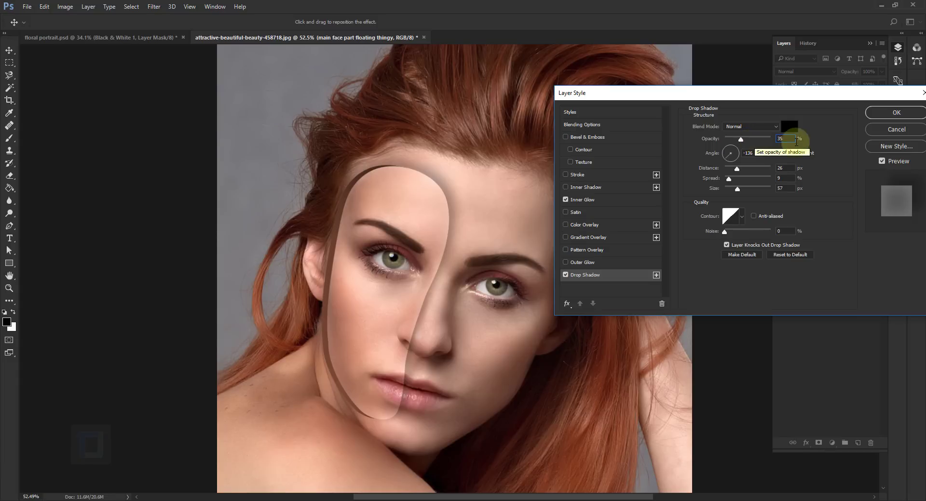
type("75")
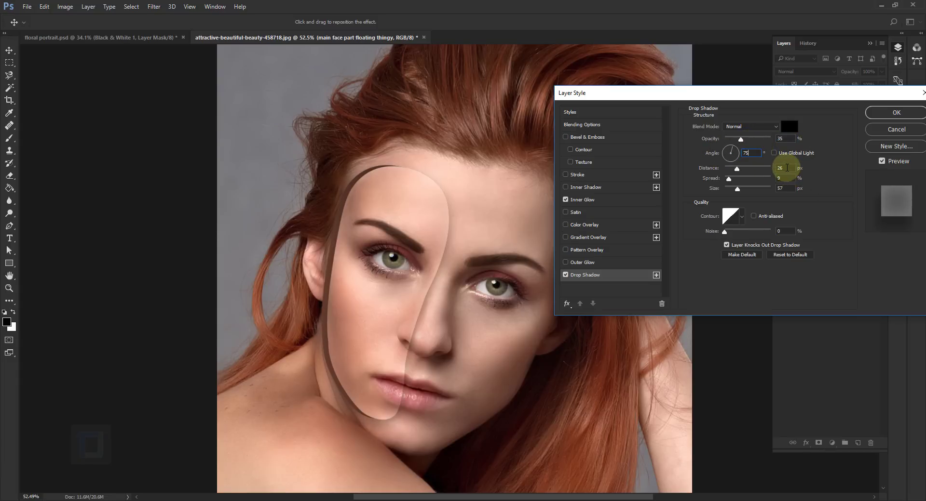
left_click_drag(785, 168, 759, 168)
type("43")
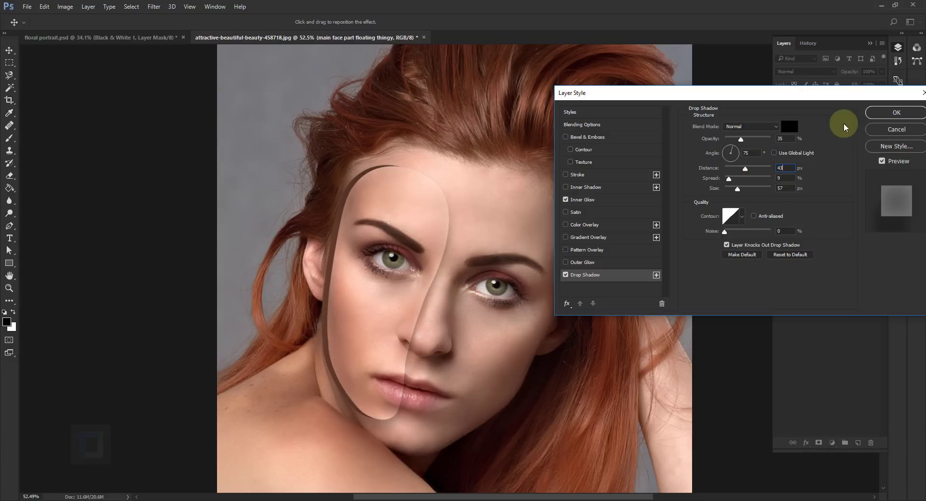
left_click(882, 113)
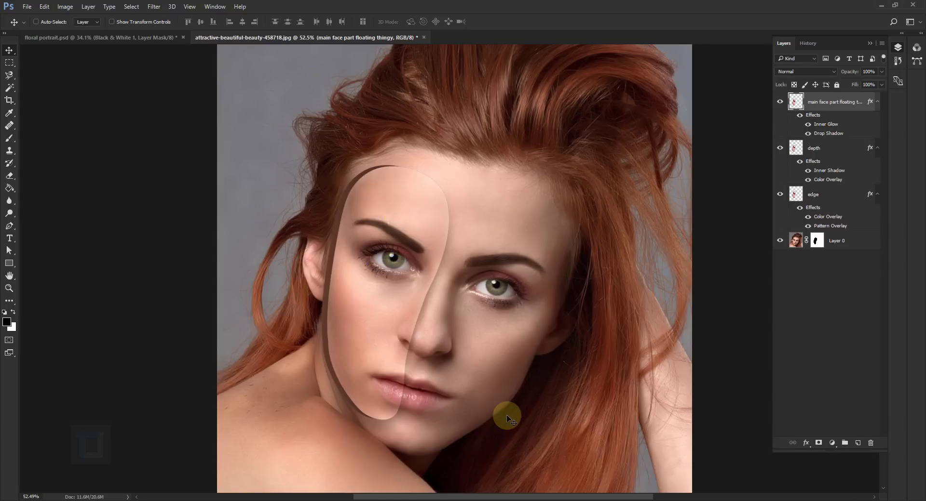
Free-transform the face piece around a bottom pivot, tilting it about −10.7° and shifting it left.
key("ctrl+t")
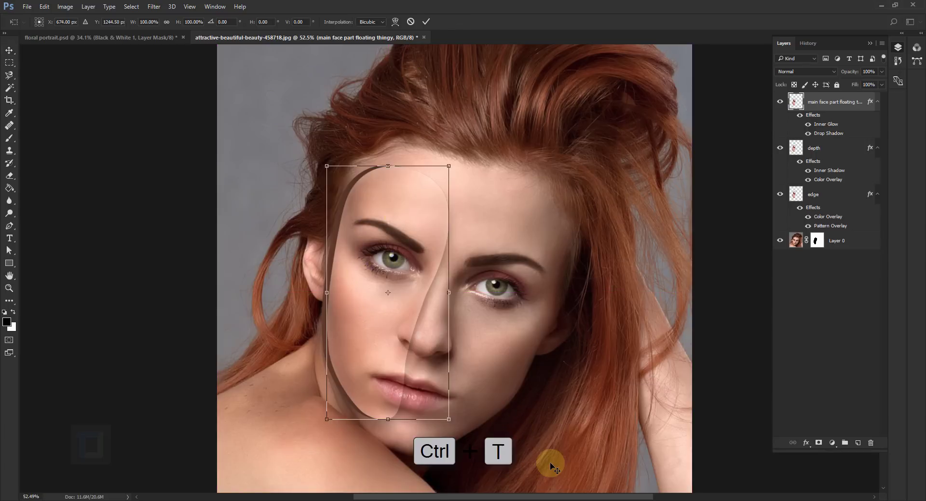
left_click_drag(396, 249, 382, 248)
left_click_drag(460, 145, 415, 113)
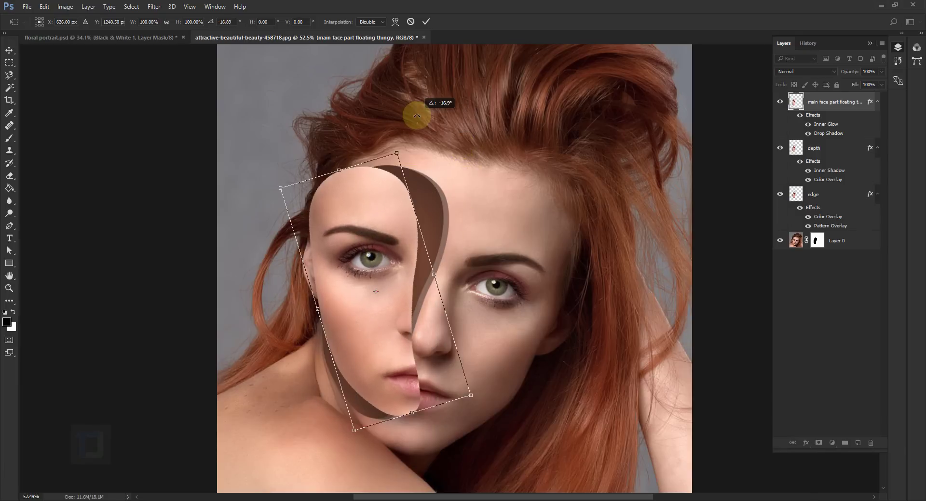
key("ctrl+z")
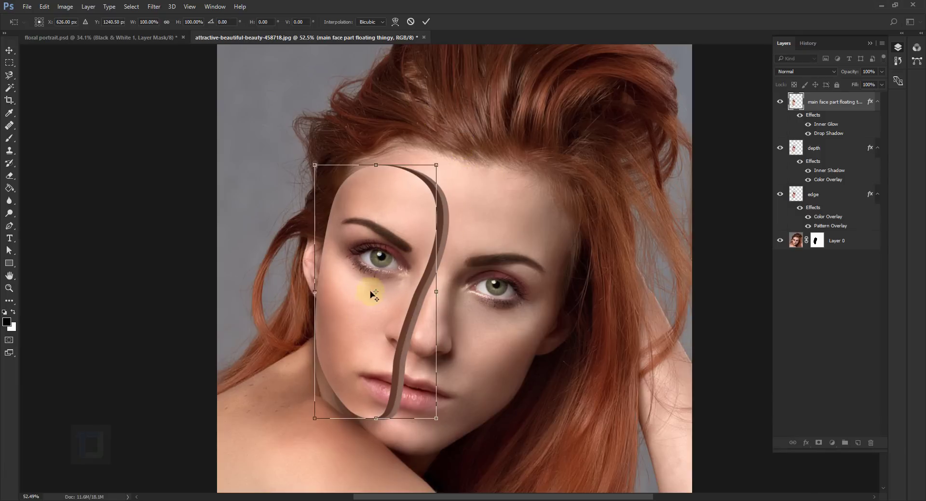
left_click_drag(376, 293, 376, 413)
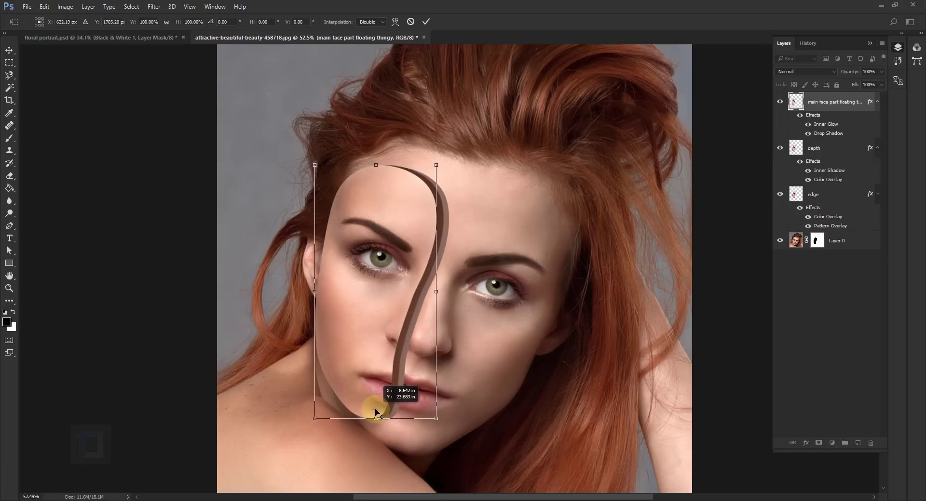
left_click_drag(444, 134, 383, 103)
left_click_drag(375, 363, 383, 358)
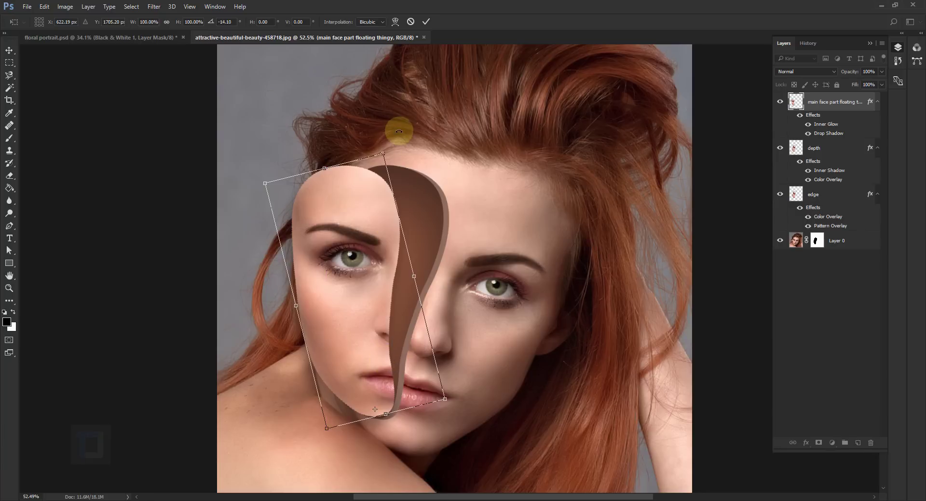
left_click_drag(386, 124, 395, 129)
left_click_drag(361, 372, 358, 379)
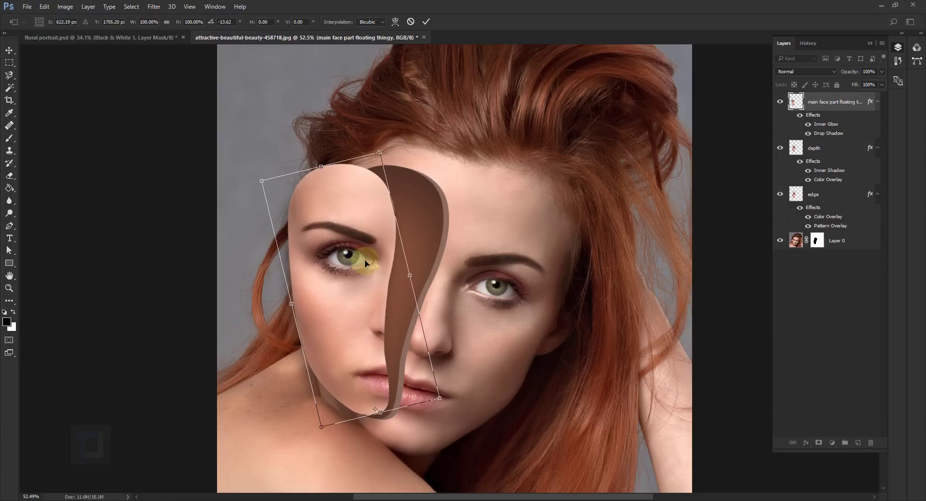
left_click_drag(411, 113, 424, 118)
left_click(426, 21)
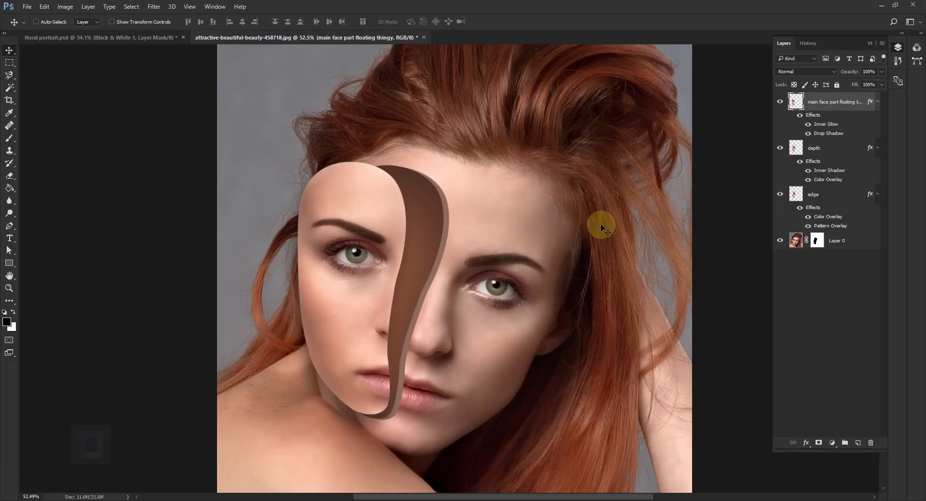
Place the bouquet-3049026_1920 image as an embedded layer on top of the portrait.
left_click(27, 7)
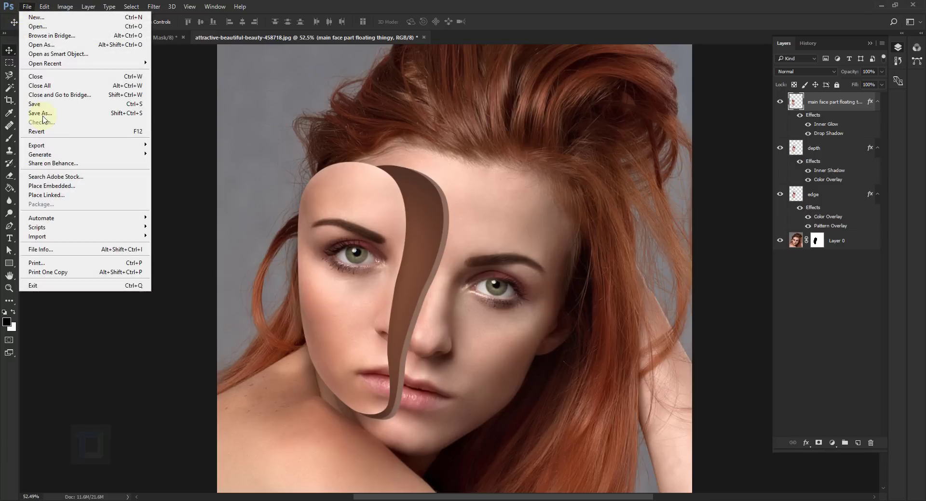
left_click(52, 187)
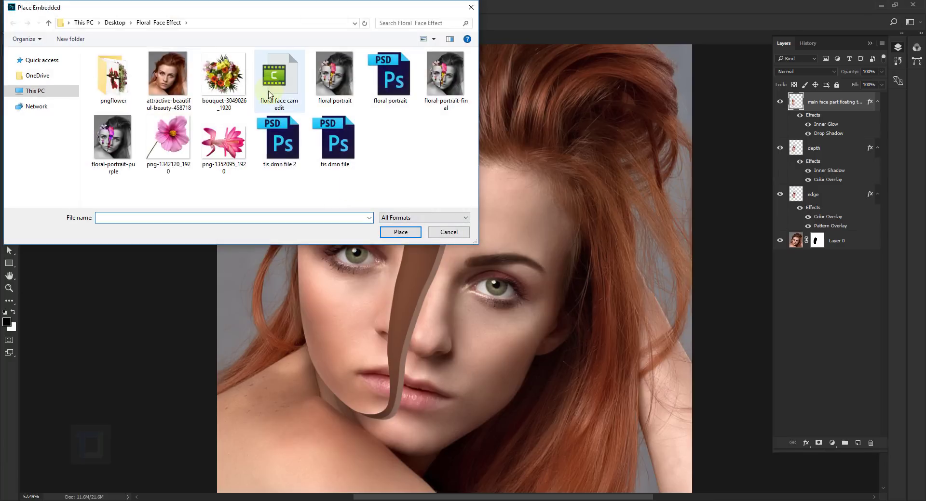
left_click(224, 90)
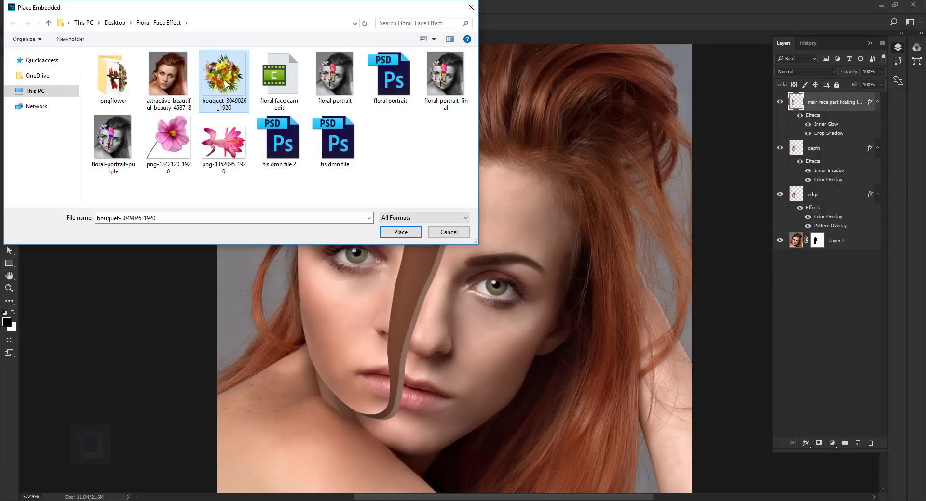
left_click(398, 232)
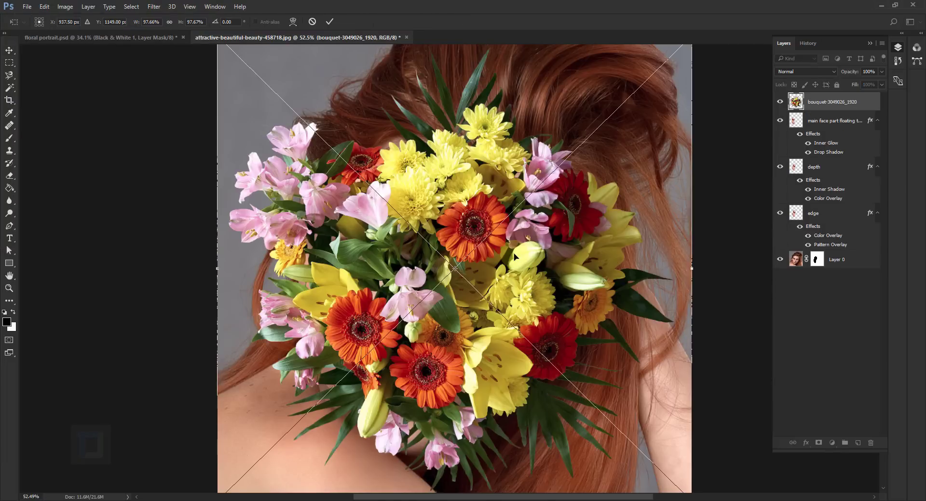
left_click(325, 21)
scroll(401, 172, "down", 5)
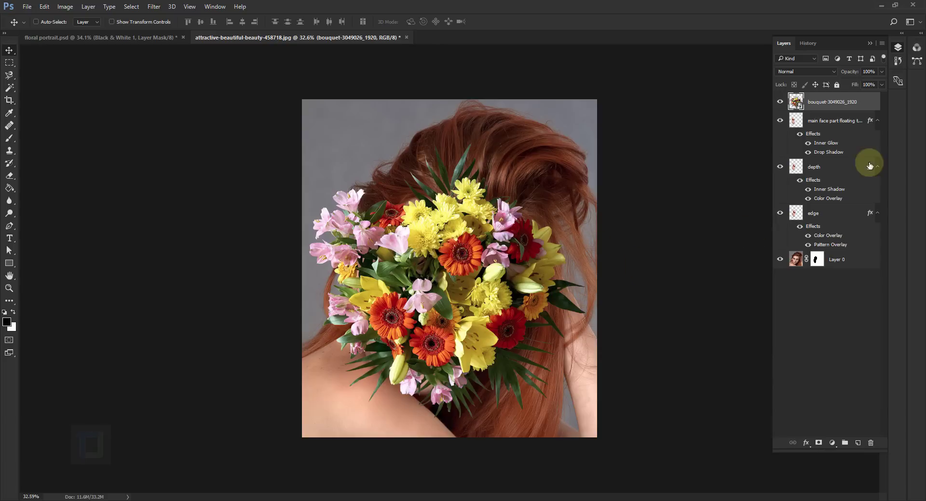
Move the bouquet layer under the face piece, scale it to about 61%, rotate 46° over the gap.
left_click_drag(838, 104, 841, 156)
key("ctrl+t")
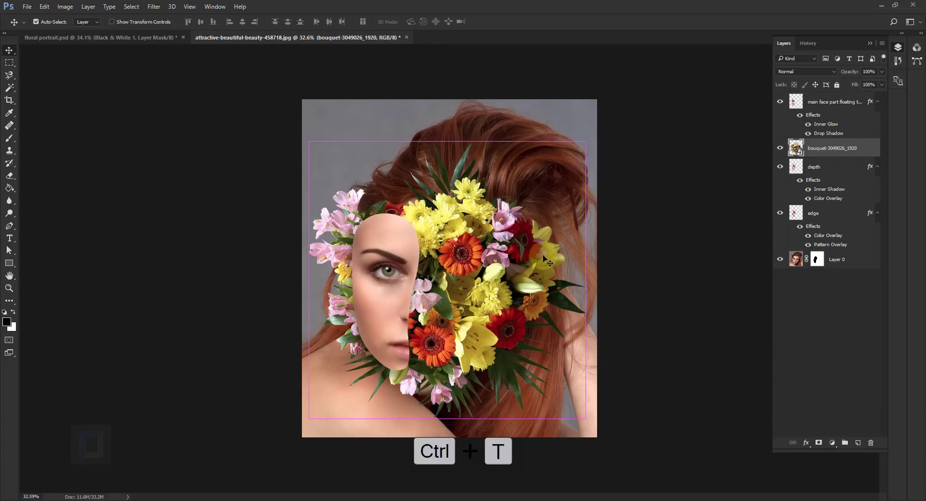
left_click_drag(598, 132, 488, 244)
left_click_drag(550, 309, 533, 348)
left_click_drag(436, 318, 428, 258)
left_click_drag(408, 155, 416, 141)
left_click_drag(553, 233, 546, 212)
left_click_drag(400, 141, 400, 151)
left_click_drag(410, 224, 416, 208)
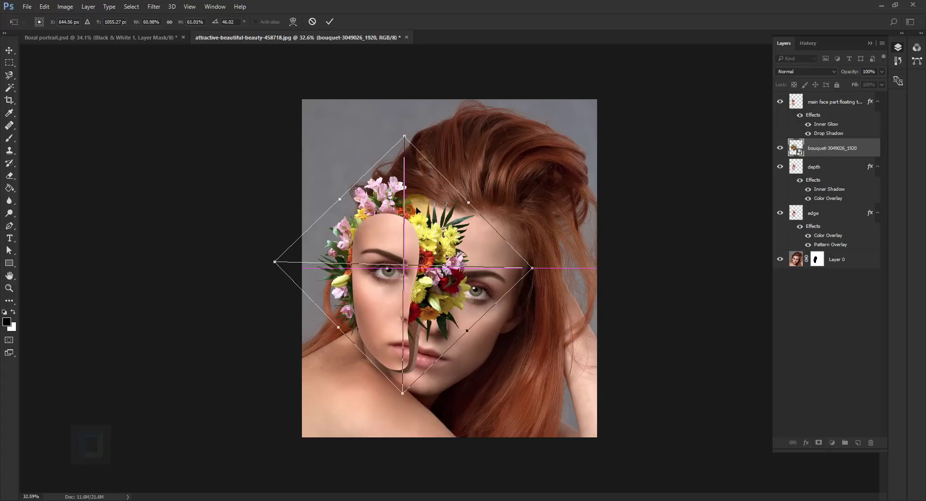
left_click(330, 21)
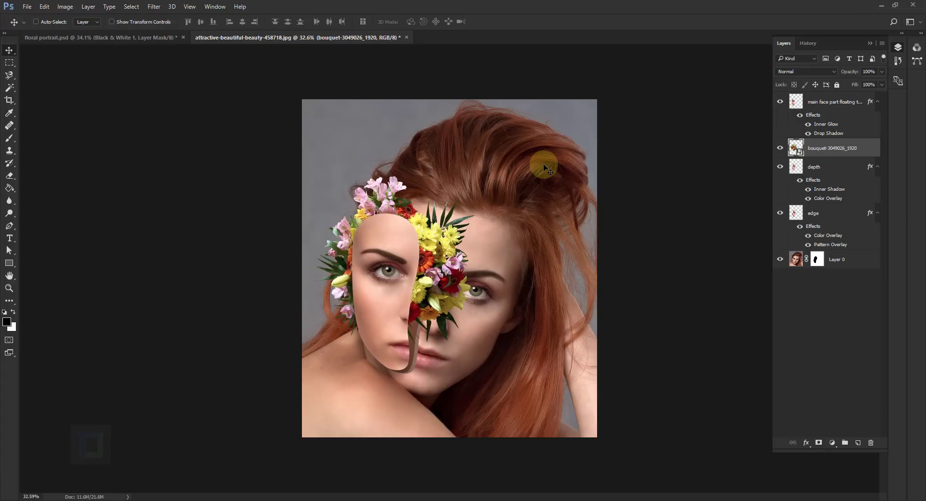
scroll(405, 218, "up", 2)
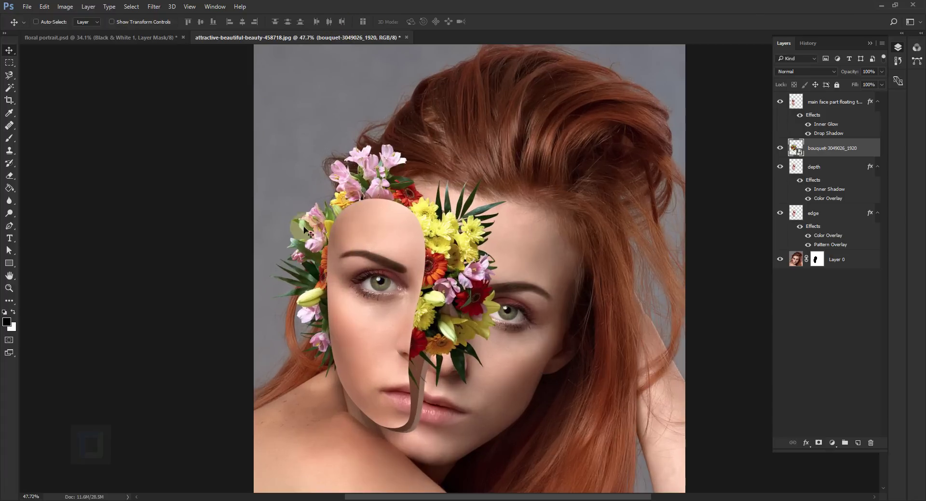
Add a layer mask to the bouquet and set up a black 200 px brush at 82% hardness.
left_click(522, 266)
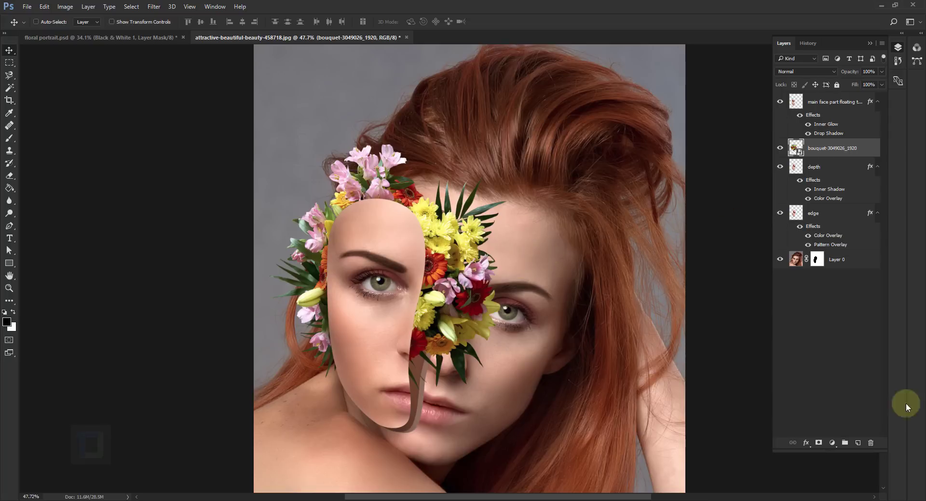
left_click(818, 444)
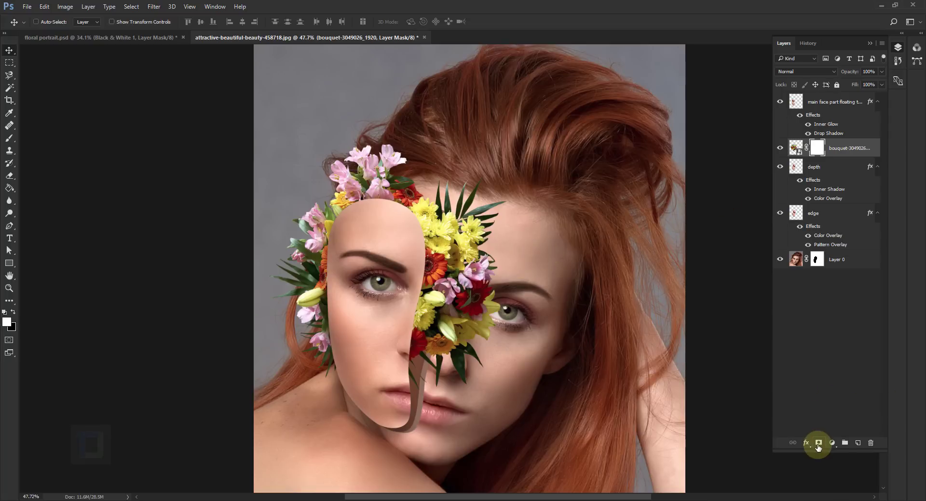
left_click(9, 139)
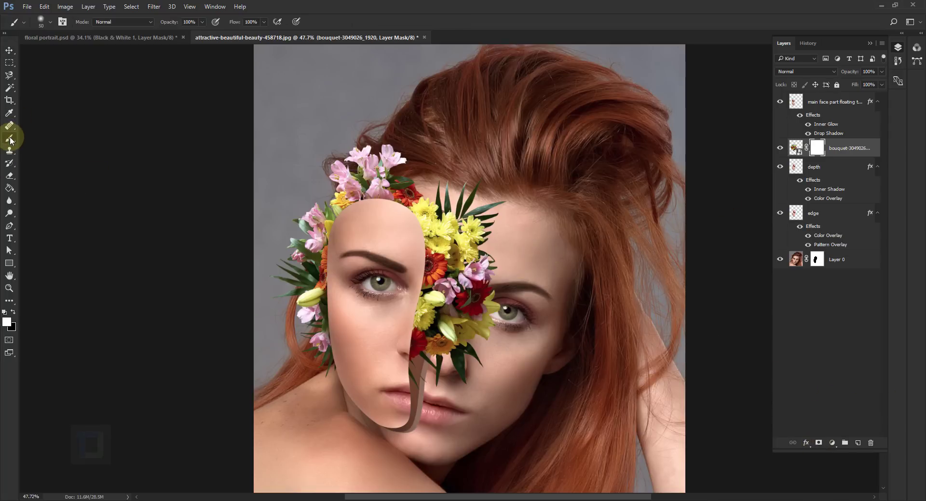
left_click(9, 322)
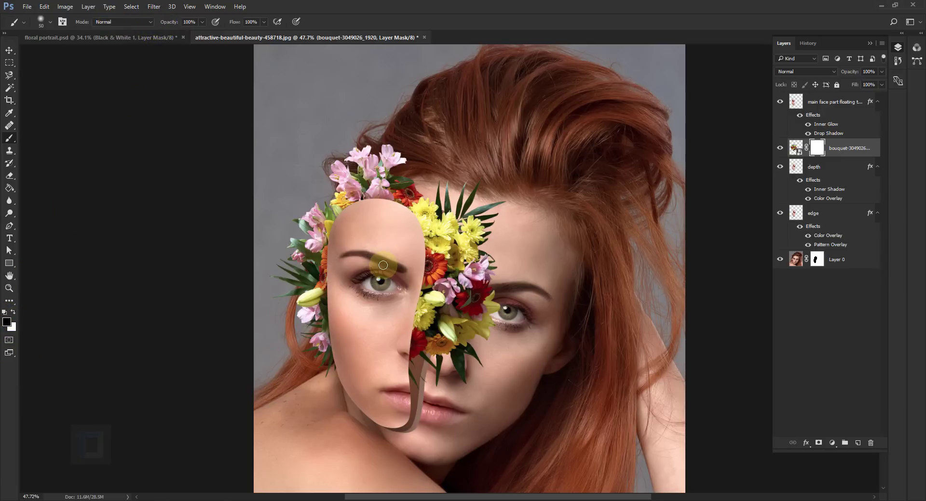
left_click_drag(375, 265, 380, 221)
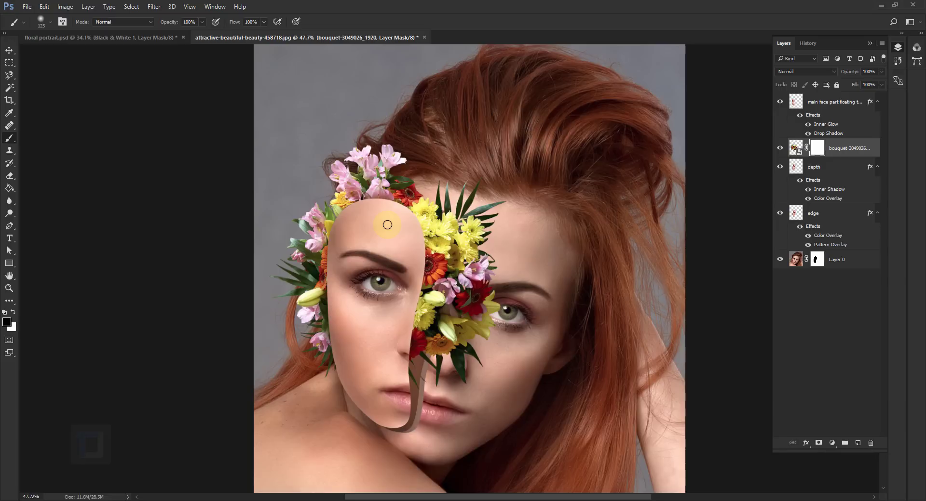
key("bracketright")
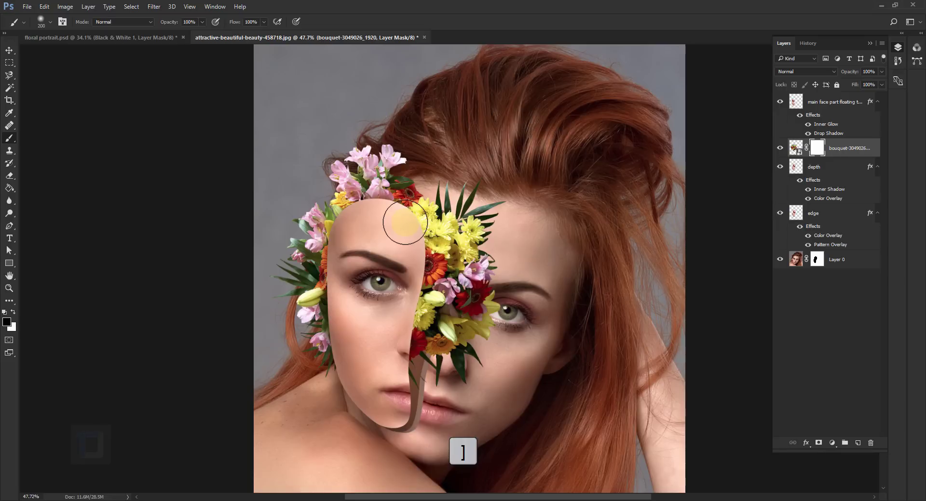
right_click(471, 162)
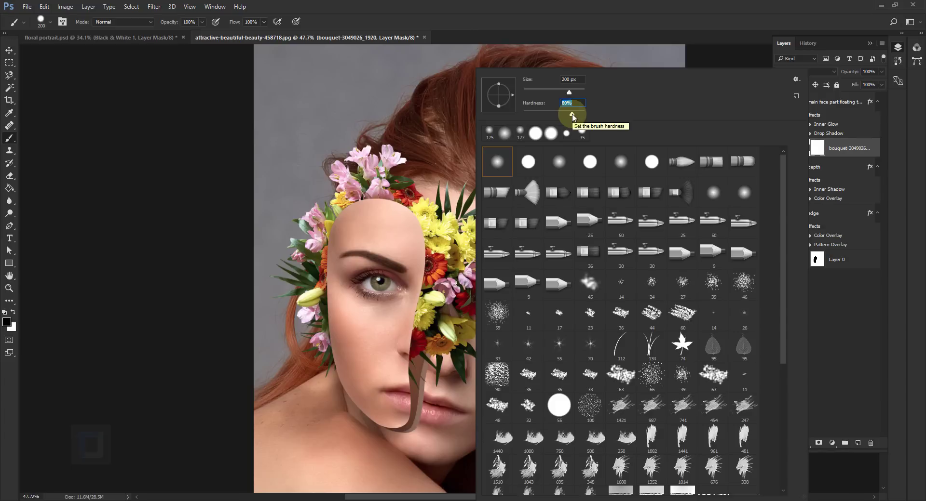
left_click_drag(572, 117, 574, 119)
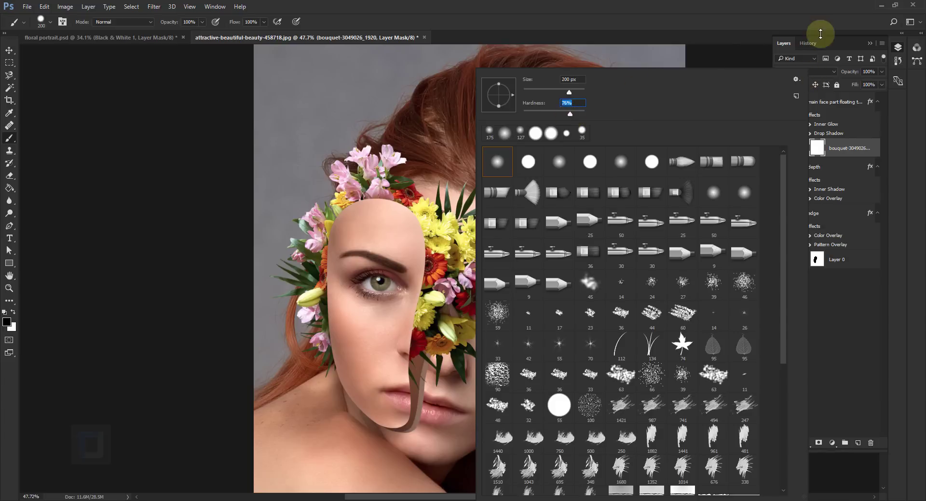
left_click(821, 18)
Mask out the flowers over the right eye and the lower pink flower, bud and leaves.
left_click(817, 148)
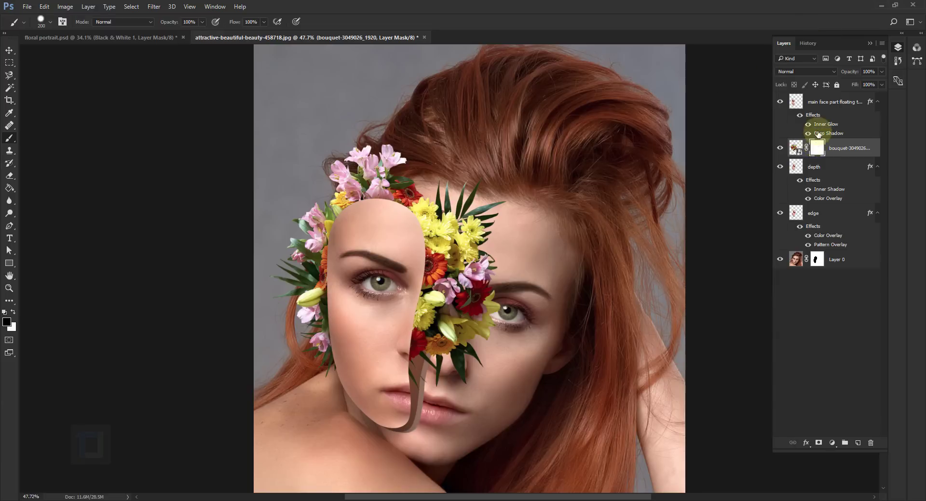
mouse_move(476, 242)
left_mouse_down()
mouse_move(473, 275)
mouse_move(465, 271)
mouse_move(441, 338)
mouse_move(438, 424)
mouse_move(420, 384)
mouse_move(422, 311)
mouse_move(468, 323)
mouse_move(488, 294)
mouse_move(451, 295)
mouse_move(436, 279)
mouse_move(473, 188)
mouse_move(489, 238)
mouse_move(468, 181)
mouse_move(428, 225)
left_mouse_up()
mouse_move(313, 349)
left_mouse_down()
mouse_move(321, 347)
mouse_move(299, 301)
mouse_move(338, 325)
left_mouse_up()
mouse_move(299, 305)
left_mouse_down()
mouse_move(415, 237)
mouse_move(531, 304)
left_mouse_up()
key("bracketleft")
key("bracketleft")
key("bracketleft")
key("bracketleft")
key("bracketleft")
key("bracketleft")
key("bracketleft")
key("bracketleft")
key("bracketleft")
key("bracketleft")
mouse_move(417, 256)
left_mouse_down()
mouse_move(373, 248)
mouse_move(410, 243)
left_mouse_up()
scroll(582, 271, "down", 6)
Tilt the bouquet by about 2 degrees with Free Transform and commit it.
key("v")
left_click_drag(557, 193, 552, 200)
key("ctrl+t")
scroll(554, 169, "down", 4)
left_click_drag(554, 135, 549, 129)
scroll(389, 194, "up", 6)
scroll(418, 194, "up", 4)
key("Return")
Paint the mask to hide the red, orange and yellow flowers, then fit the portrait in view.
key("b")
mouse_move(450, 255)
left_mouse_down()
mouse_move(451, 225)
mouse_move(407, 229)
mouse_move(392, 219)
left_mouse_up()
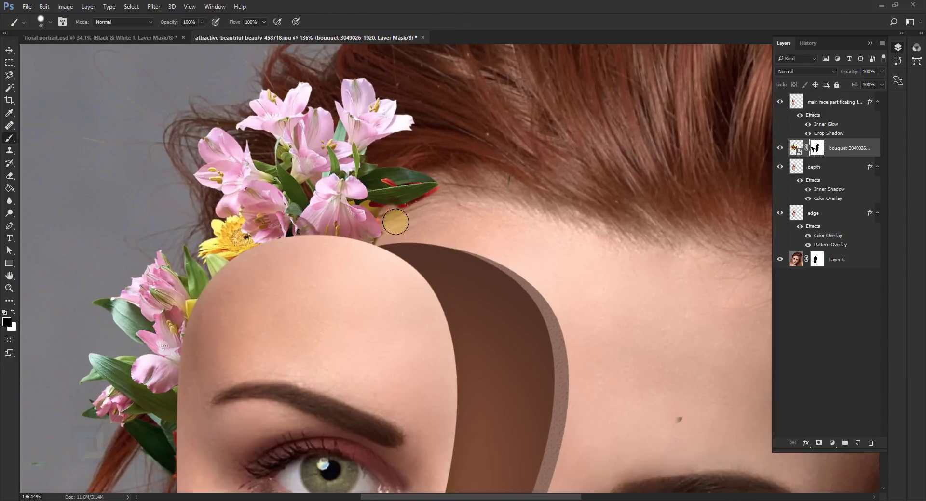
scroll(392, 220, "up", 8)
key("bracketleft")
key("bracketleft")
key("bracketleft")
key("bracketleft")
key("bracketleft")
key("bracketleft")
key("bracketleft")
key("bracketleft")
key("bracketleft")
key("bracketleft")
key("bracketleft")
key("bracketleft")
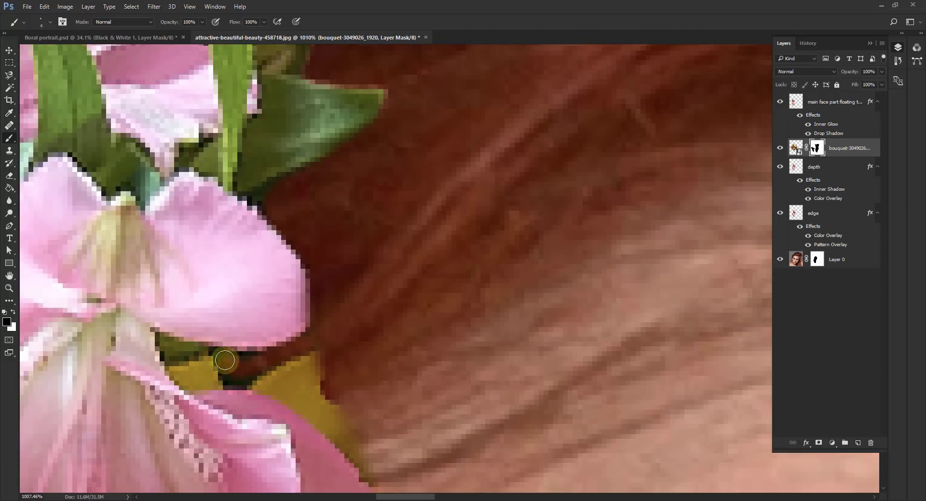
key("ctrl+0")
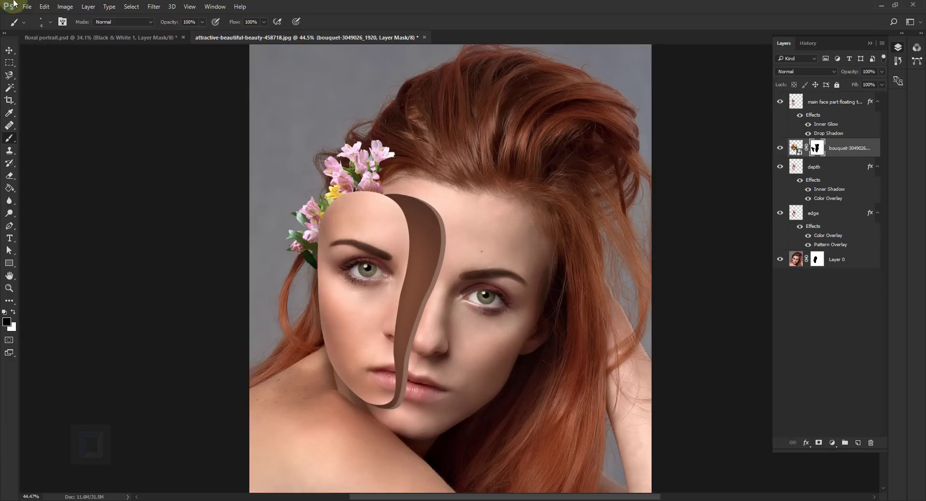
Place a second embedded copy of the bouquet image into the portrait.
left_click(27, 7)
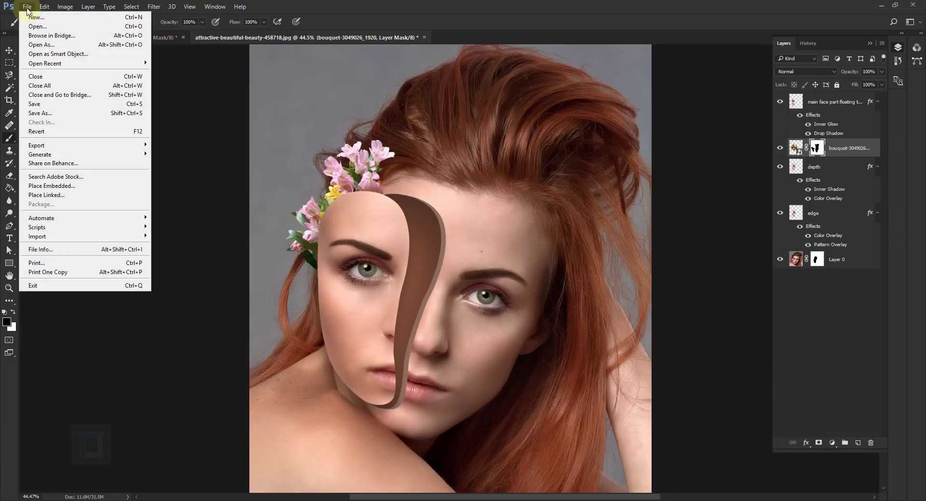
left_click(50, 186)
left_click(206, 65)
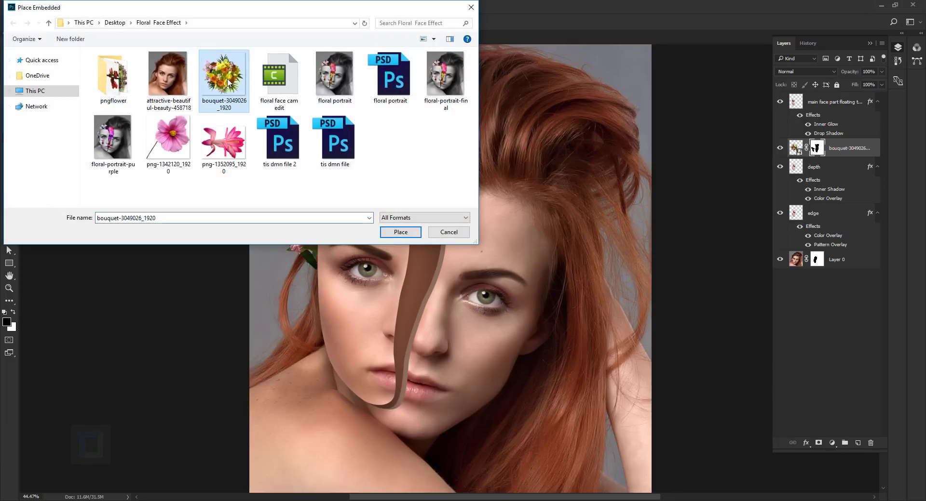
left_click(402, 233)
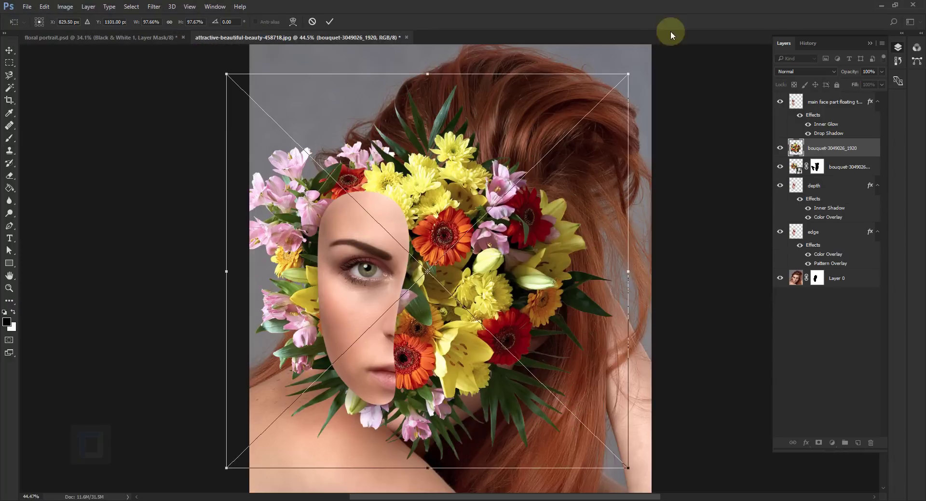
scroll(669, 70, "up", 3)
Roughly scale the new bouquet to about 58%, rotate it near −53° and move it over the face.
left_click_drag(643, 250, 577, 141)
scroll(577, 140, "down", 6)
left_click_drag(486, 123, 466, 186)
left_click_drag(385, 244, 377, 242)
left_click_drag(457, 184, 441, 230)
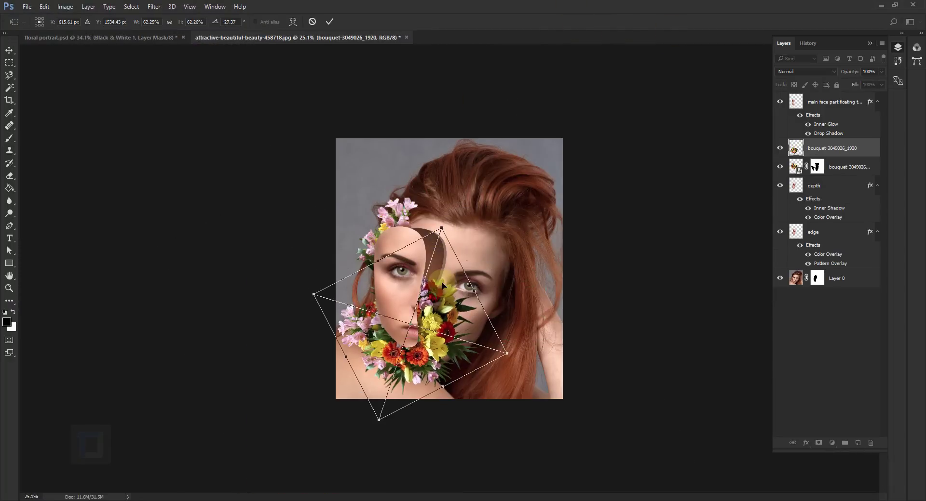
left_click_drag(443, 316, 447, 296)
scroll(447, 296, "up", 6)
left_click_drag(464, 145, 428, 123)
left_click_drag(419, 299, 409, 288)
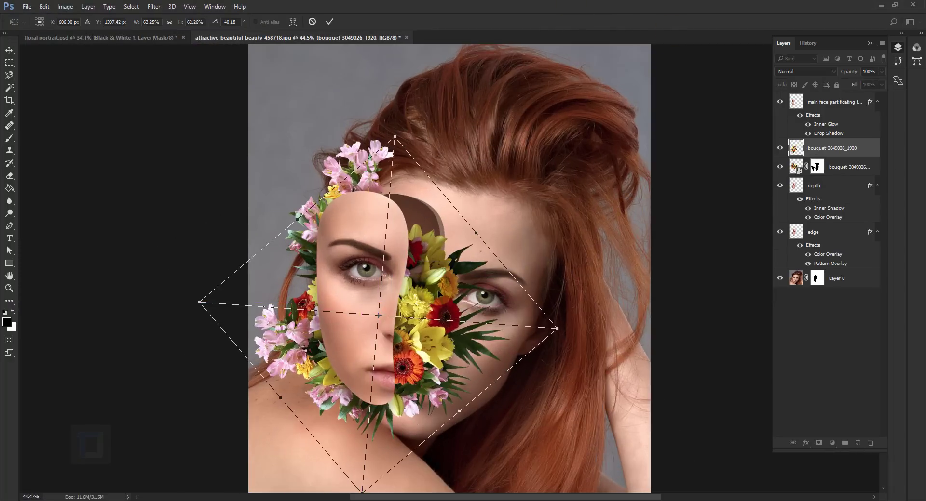
left_click_drag(394, 139, 395, 167)
scroll(444, 268, "up", 2)
left_click_drag(475, 193, 440, 172)
left_click_drag(415, 270, 417, 260)
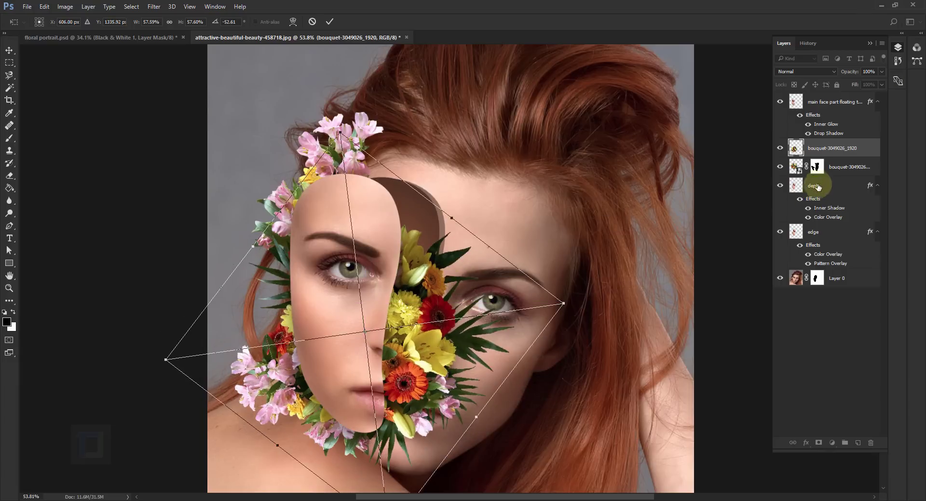
Fade the bouquet to 39%, then refine it to about 55% width and −85° rotation and commit.
left_click_drag(853, 76, 824, 74)
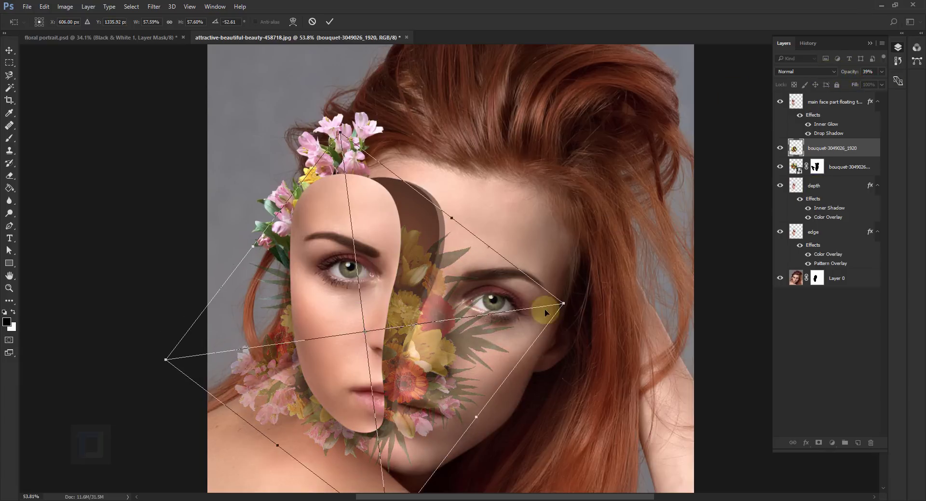
left_click_drag(563, 303, 542, 307)
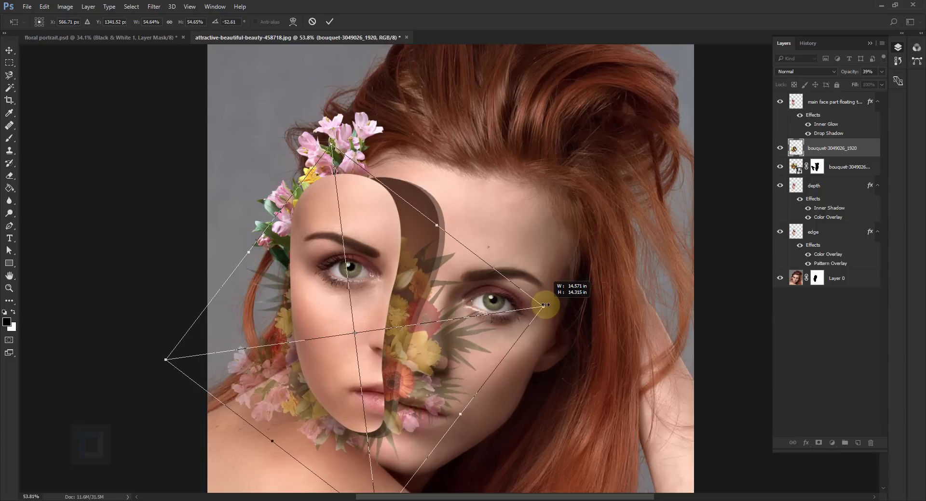
left_click_drag(447, 352, 444, 359)
left_click_drag(560, 275, 509, 190)
left_click_drag(432, 334, 410, 350)
left_click_drag(479, 213, 465, 199)
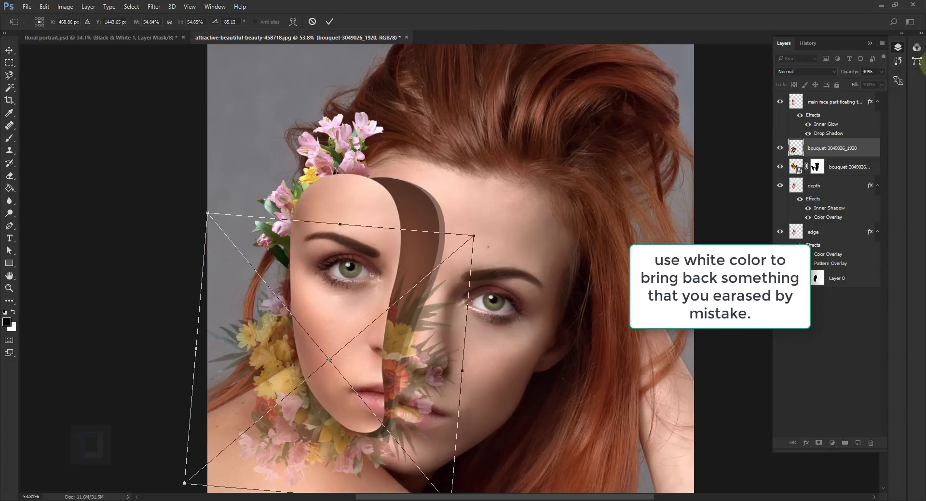
left_click_drag(846, 74, 878, 74)
left_click_drag(408, 336, 409, 327)
left_click_drag(497, 231, 499, 244)
left_click_drag(415, 333, 420, 333)
key("Return")
Add a mask to the second bouquet, lower its opacity to 33%, and hide flowers left, right and below.
left_click(819, 443)
scroll(328, 289, "up", 5)
key("bracketright")
key("bracketright")
key("bracketright")
key("bracketright")
key("bracketright")
key("bracketright")
key("bracketright")
key("bracketright")
key("bracketright")
key("bracketright")
key("bracketright")
key("bracketright")
key("bracketright")
key("bracketright")
key("bracketright")
key("bracketright")
key("bracketright")
left_click_drag(336, 283, 356, 443)
left_click_drag(849, 72, 816, 73)
scroll(554, 217, "up", 2)
left_click_drag(578, 163, 591, 209)
mouse_move(456, 297)
left_mouse_down()
mouse_move(398, 275)
mouse_move(464, 307)
left_mouse_up()
scroll(604, 190, "up", 2)
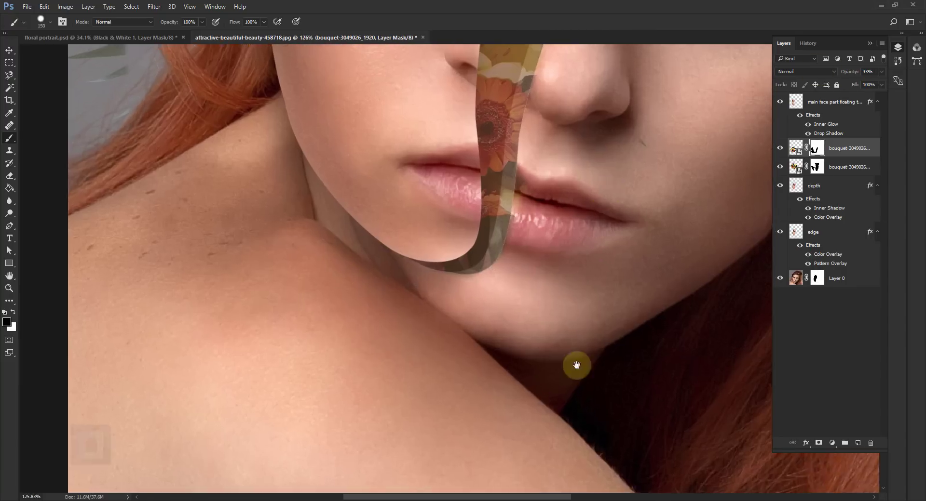
scroll(548, 309, "down", 3)
Hide the flowers on the chin, nose and beside the gerbera, restoring some inside the gap.
key("x")
left_click_drag(506, 343, 548, 314)
left_click_drag(484, 311, 487, 318)
scroll(512, 328, "up", 6)
left_click_drag(542, 135, 545, 277)
scroll(521, 271, "down", 4)
left_click_drag(487, 159, 521, 188)
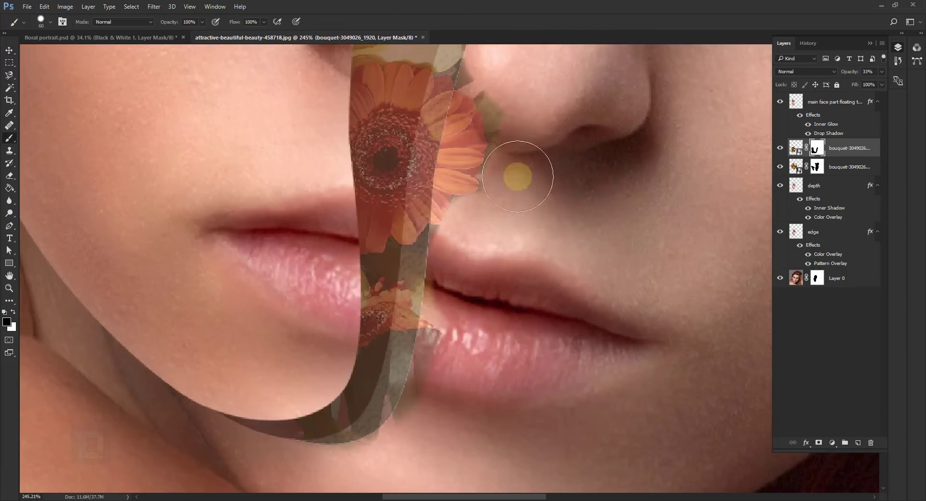
scroll(520, 193, "up", 4)
left_click_drag(521, 299, 510, 215)
scroll(458, 207, "up", 4)
With a 20 px brush, clean the mask along the lip edge, gerbera and the light leaf.
key("bracketleft")
key("bracketleft")
key("bracketleft")
key("bracketleft")
left_click_drag(390, 186, 404, 190)
scroll(410, 241, "down", 5)
left_click_drag(323, 335, 366, 171)
left_click_drag(366, 171, 374, 260)
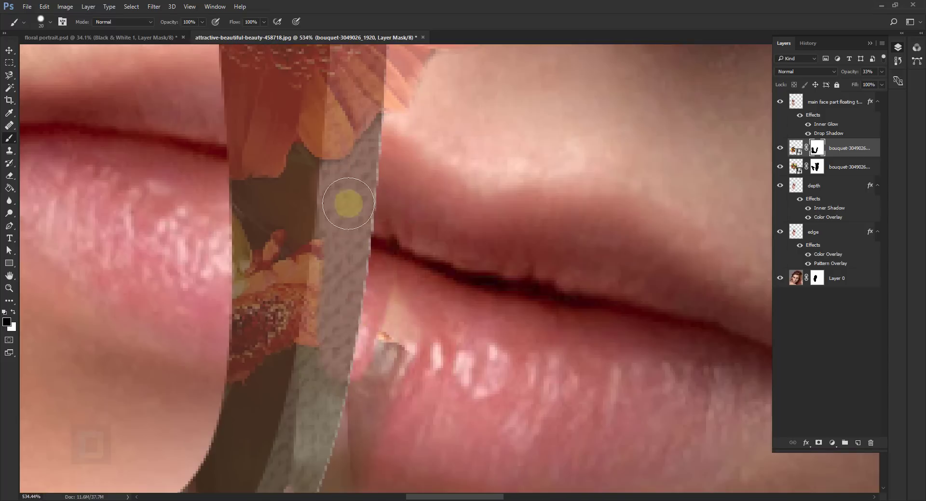
scroll(376, 289, "down", 5)
scroll(482, 203, "up", 5)
scroll(475, 333, "down", 10)
scroll(459, 274, "up", 5)
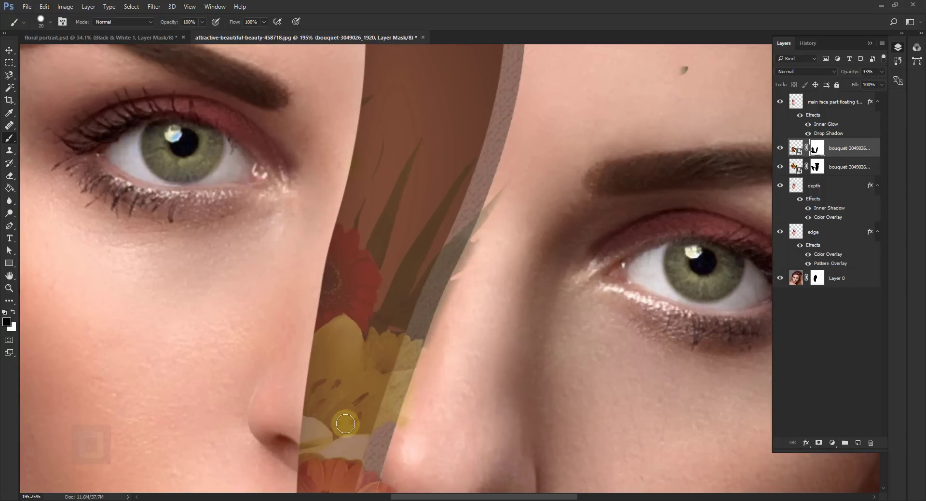
mouse_move(472, 221)
left_mouse_down()
mouse_move(448, 255)
mouse_move(460, 236)
mouse_move(433, 307)
left_mouse_up()
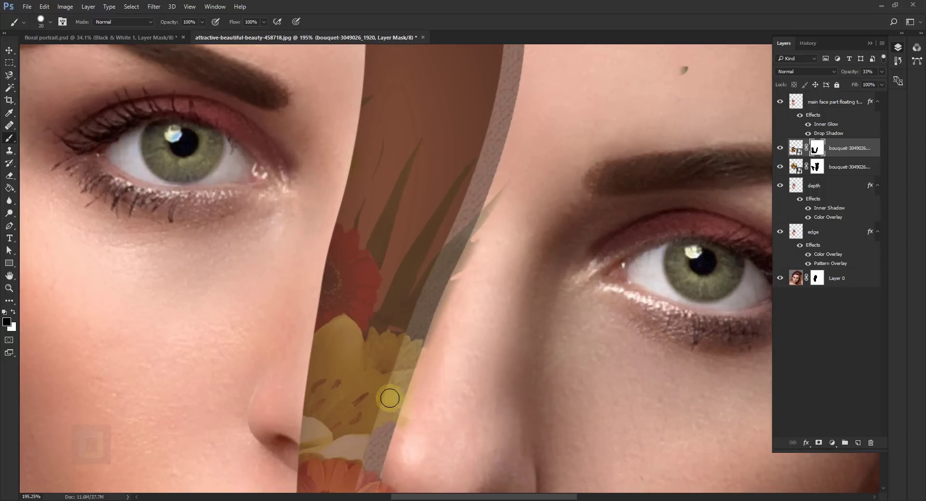
scroll(419, 321, "down", 5)
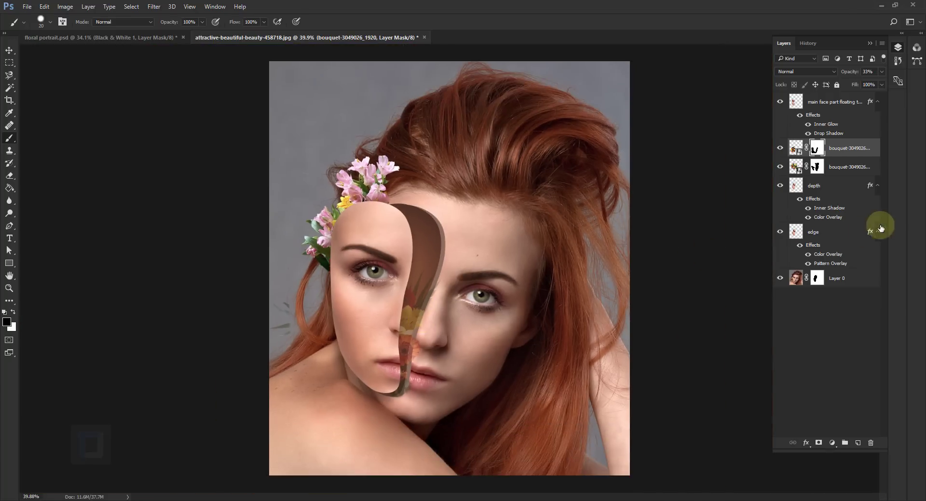
Toggle the depth layer's visibility off and on to compare the result.
left_click(820, 188)
left_click(778, 187)
left_click(778, 187)
scroll(352, 337, "up", 1)
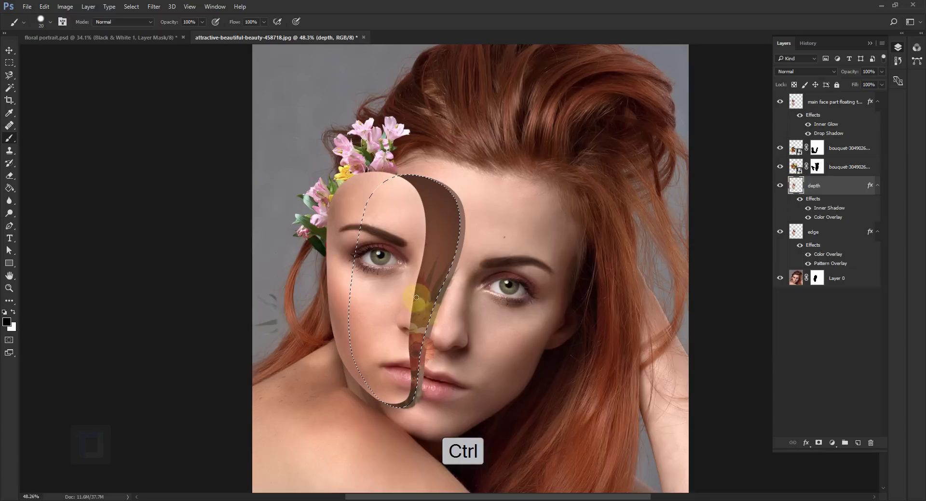
Invert the selection and, with a larger brush, paint the top bouquet's mask from the lips down to the chin.
left_click(816, 150)
left_click(780, 150)
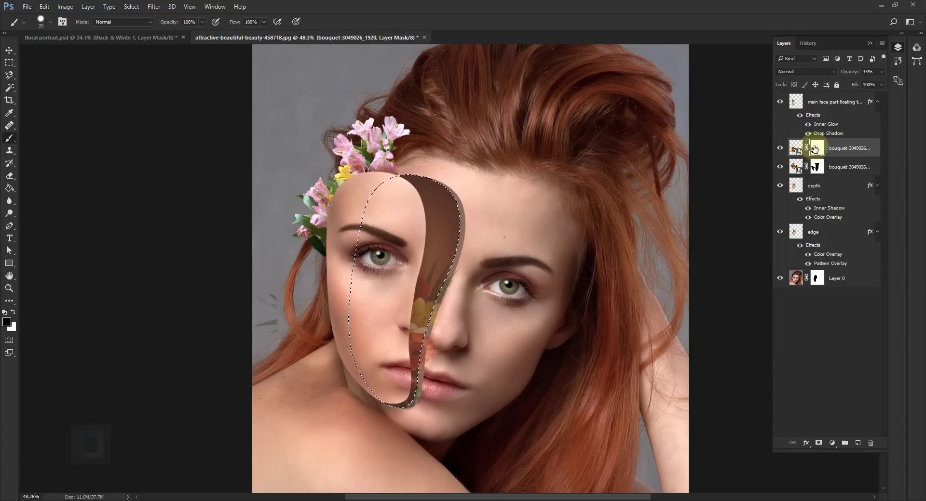
scroll(428, 279, "down", 3)
scroll(428, 281, "up", 2)
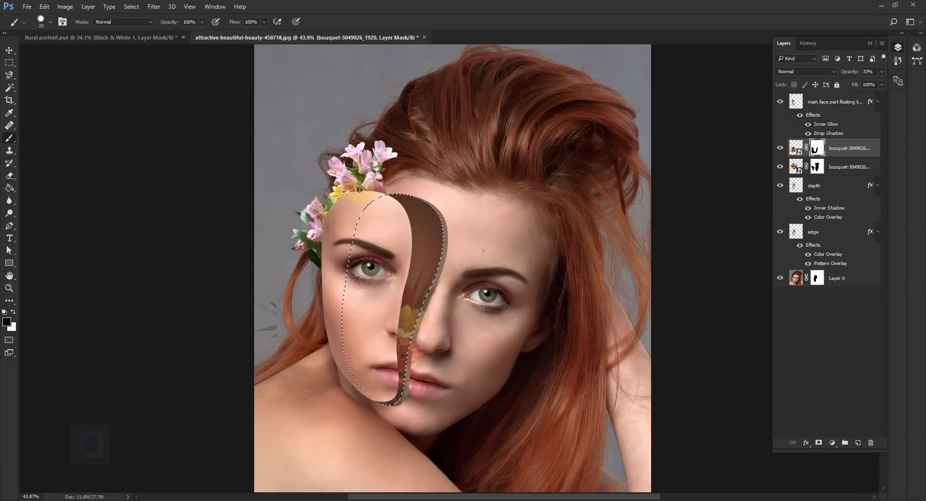
left_click(143, 6)
left_click(139, 50)
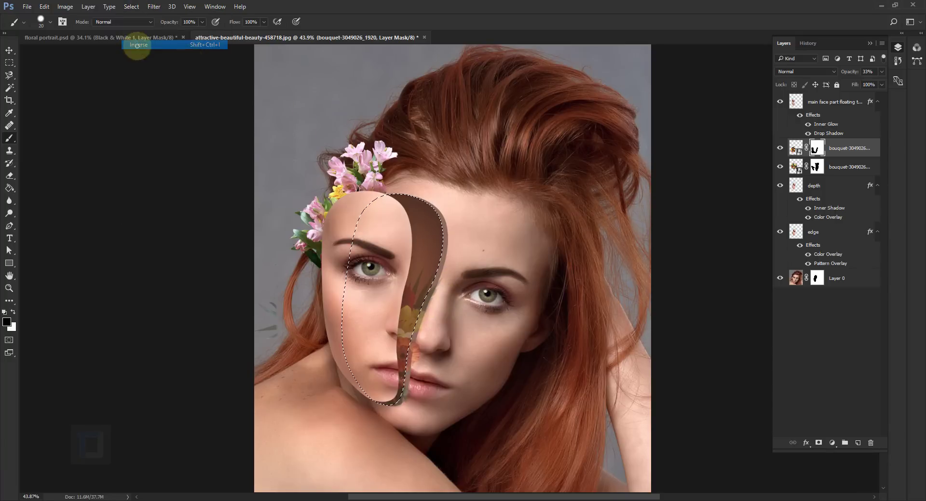
scroll(467, 259, "up", 3)
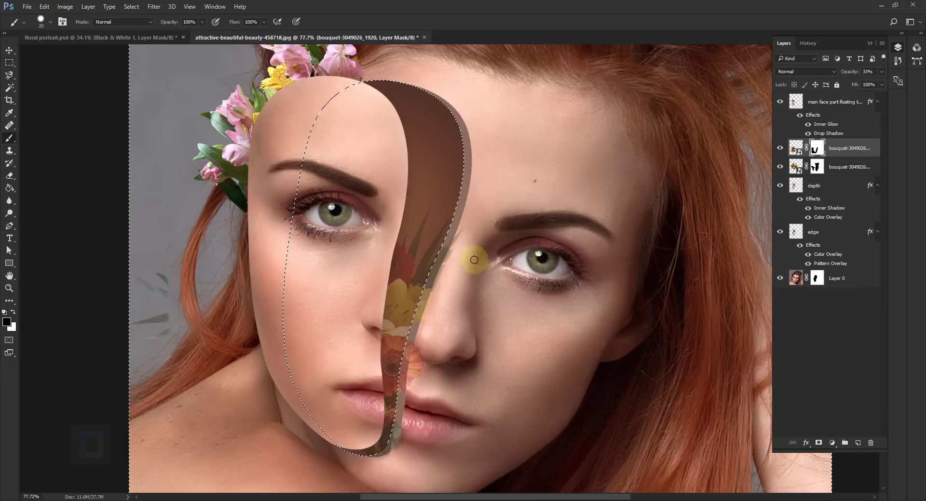
scroll(469, 259, "down", 2)
scroll(468, 259, "up", 1)
key("bracketright")
key("bracketright")
key("bracketright")
key("bracketright")
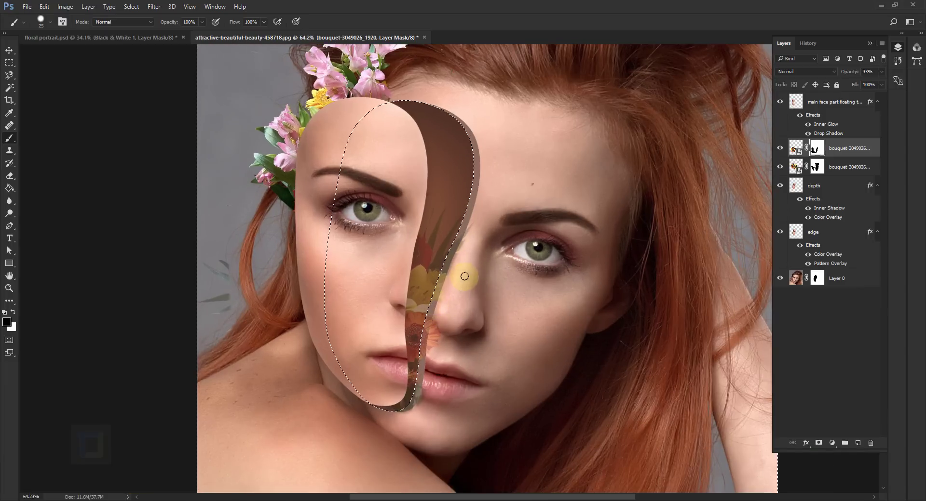
scroll(463, 256, "up", 2)
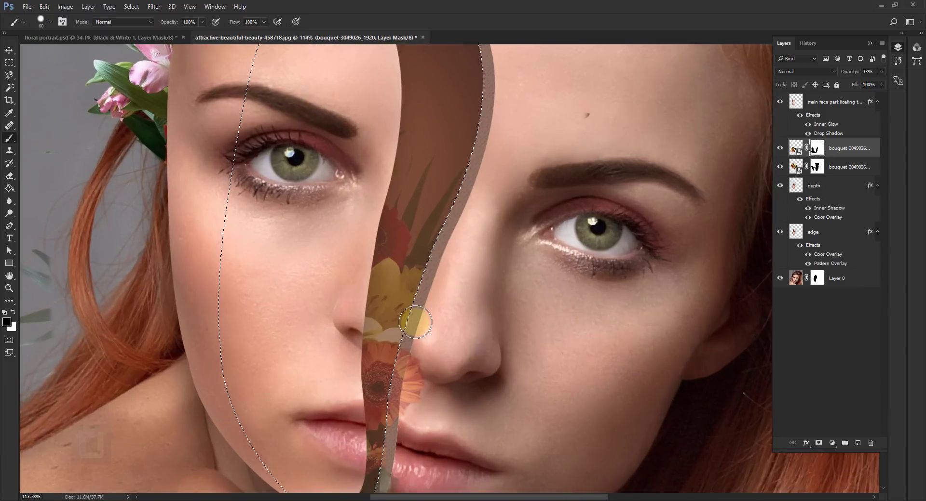
left_click_drag(438, 414, 463, 149)
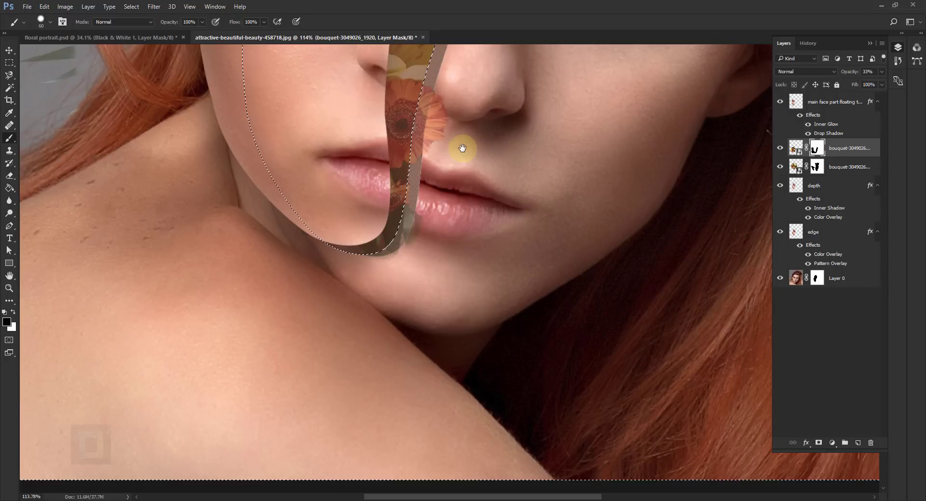
mouse_move(424, 180)
left_mouse_down()
mouse_move(389, 267)
mouse_move(346, 276)
mouse_move(317, 248)
left_mouse_up()
scroll(434, 303, "down", 5)
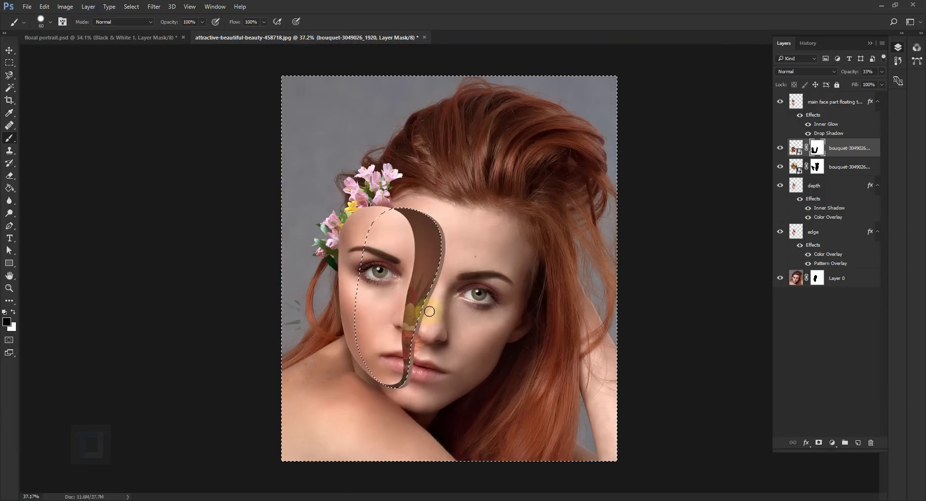
Deselect, set the bouquet layer to 100% opacity, and paint out the stray leaves beside the face.
left_click(130, 7)
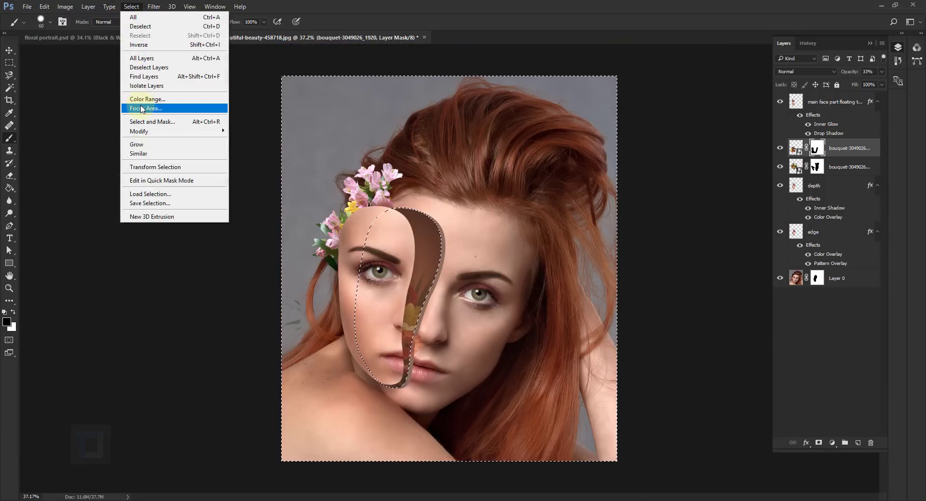
left_click(148, 26)
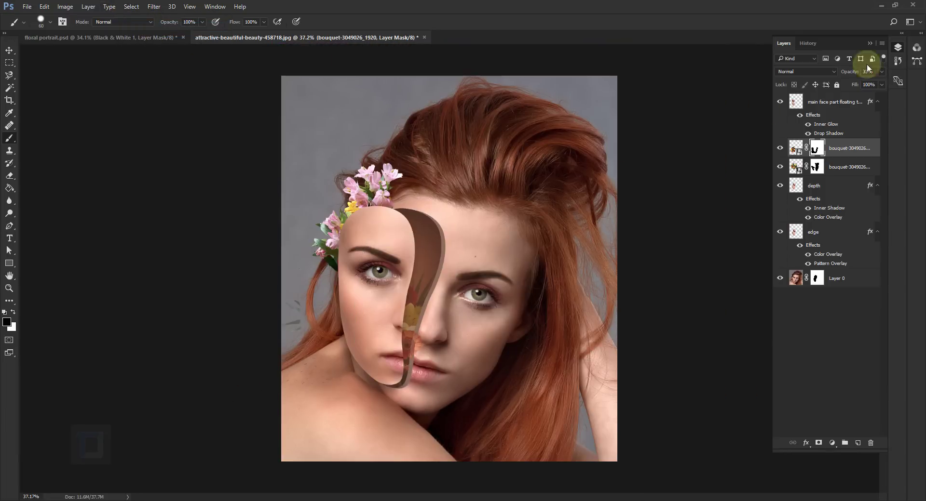
left_click_drag(850, 72, 920, 93)
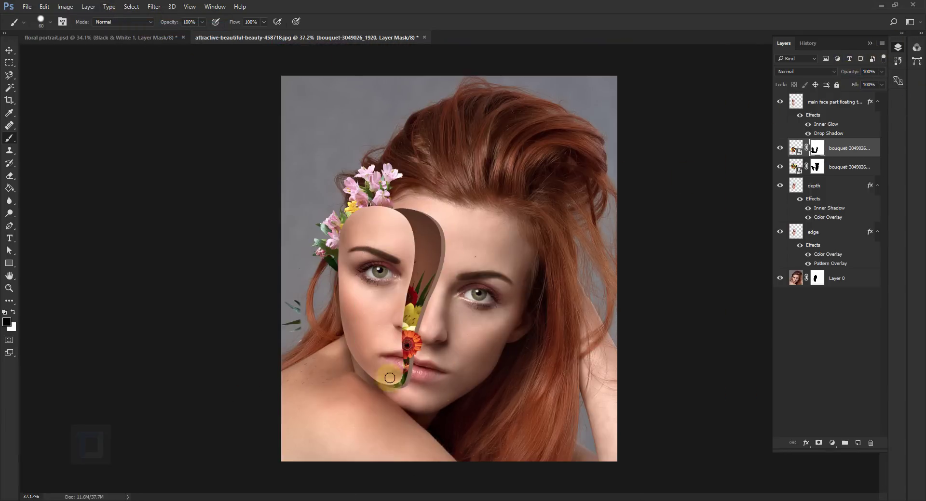
mouse_move(322, 341)
left_mouse_down()
mouse_move(293, 325)
mouse_move(288, 306)
mouse_move(302, 350)
mouse_move(284, 311)
left_mouse_up()
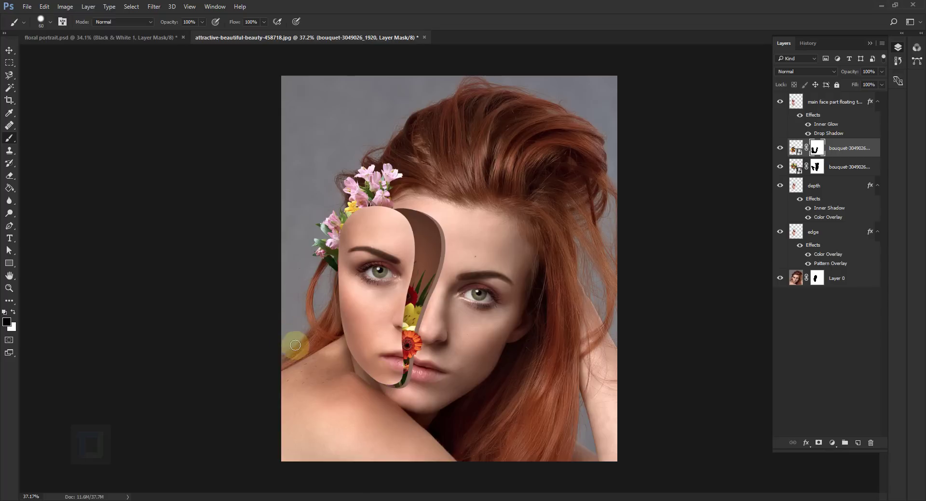
scroll(433, 354, "up", 2)
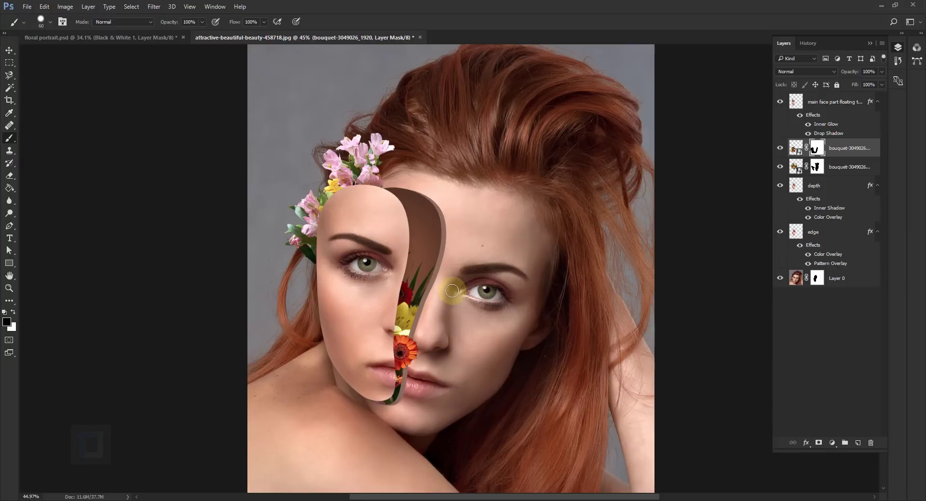
Place another copy of the bouquet, rotated and positioned above the facial gap.
left_click(27, 6)
left_click(53, 184)
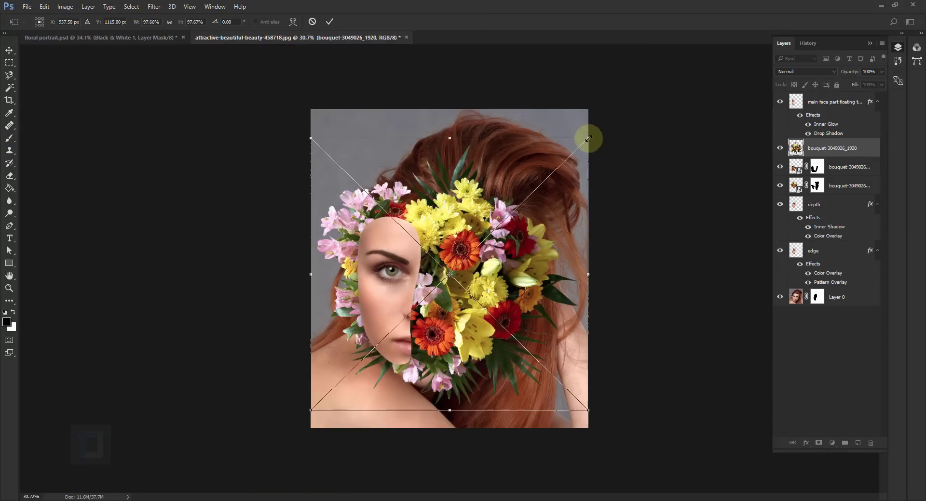
left_click_drag(589, 141, 324, 181)
left_click_drag(473, 285, 417, 244)
scroll(416, 244, "up", 2)
left_click(330, 22)
key("ctrl+t")
left_click_drag(560, 125, 525, 80)
mouse_move(436, 319)
left_mouse_down()
mouse_move(440, 291)
mouse_move(427, 254)
left_mouse_up()
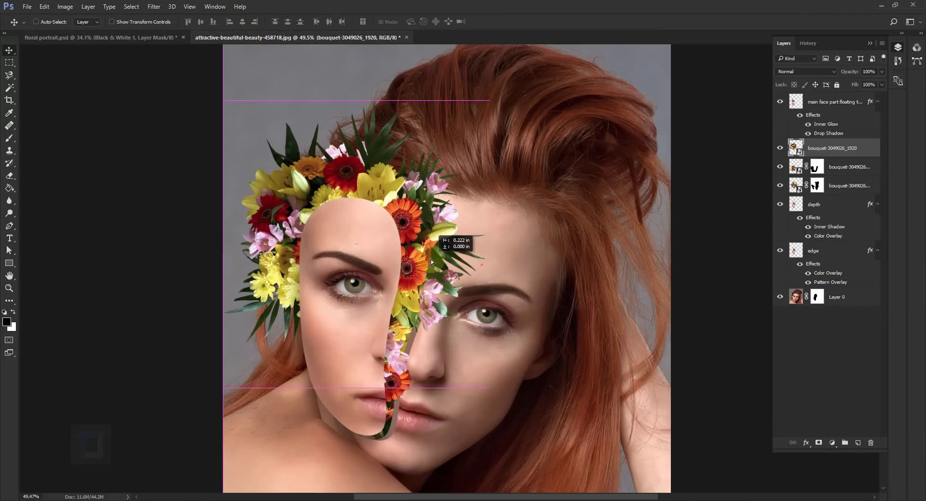
left_click_drag(430, 259, 433, 260)
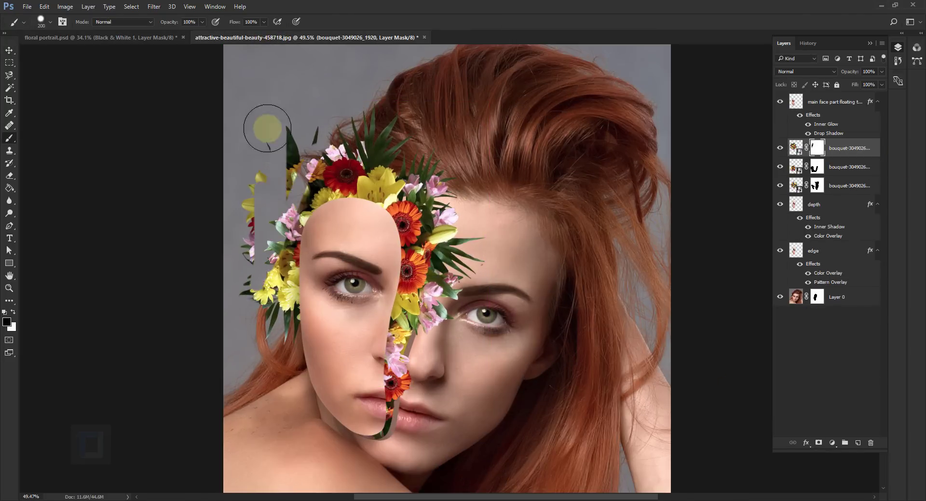
Mask out the unwanted flowers from the new bouquet, leaving those over the gap's upper part.
mouse_move(265, 128)
left_mouse_down()
mouse_move(467, 352)
mouse_move(452, 240)
mouse_move(413, 197)
mouse_move(424, 208)
left_mouse_up()
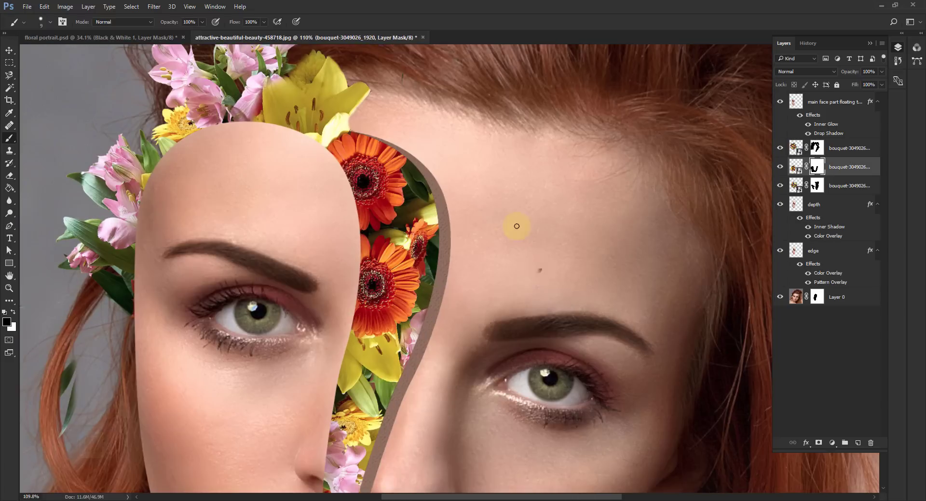
key("alt+]")
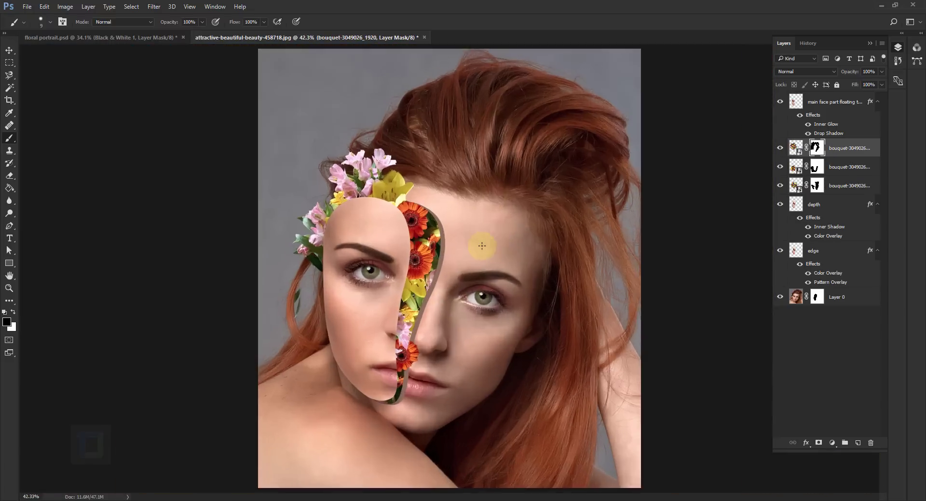
scroll(481, 246, "up", 1)
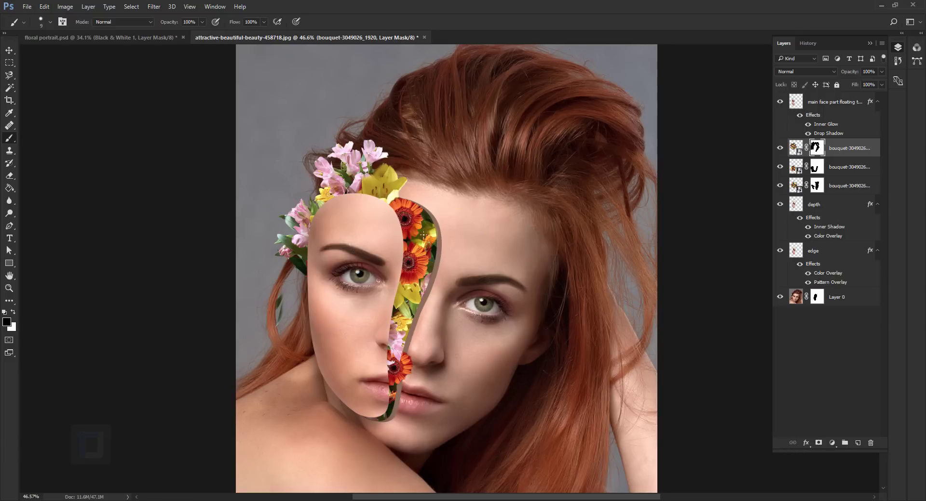
Place the pink flower image png-1352095_1920 into the document.
left_click(26, 6)
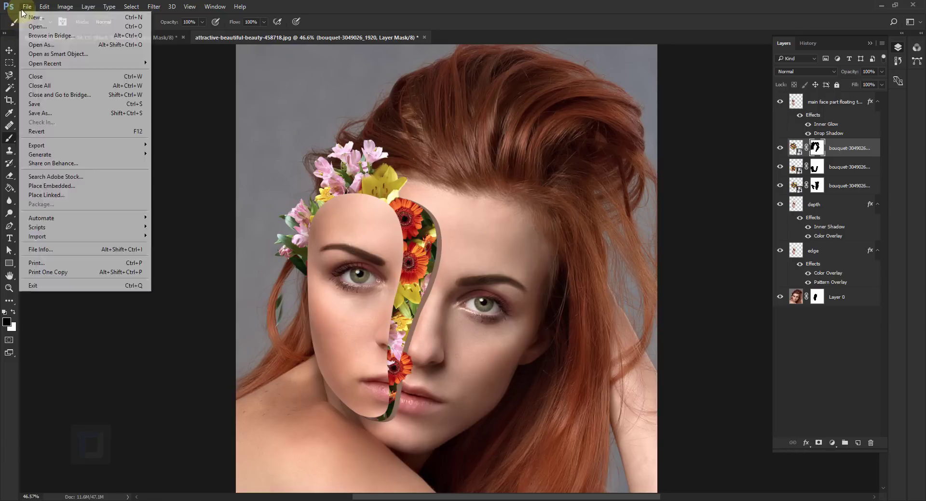
left_click(78, 188)
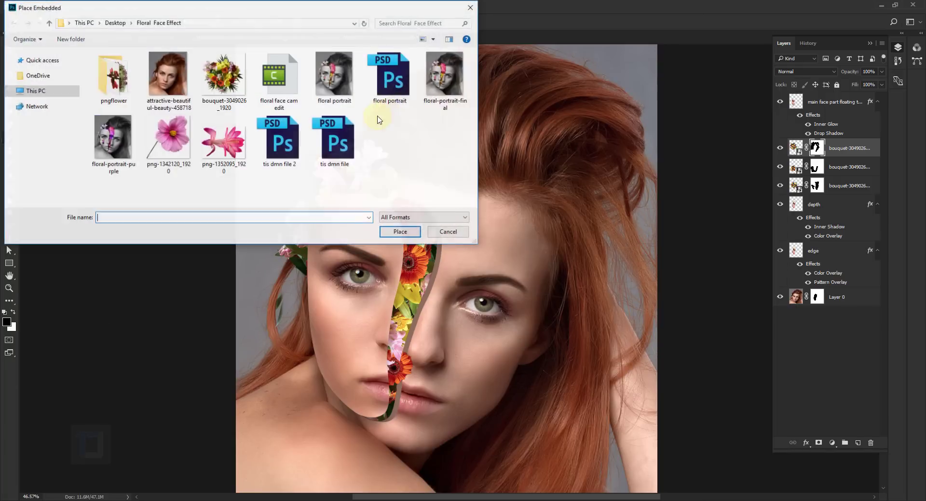
left_click(211, 117)
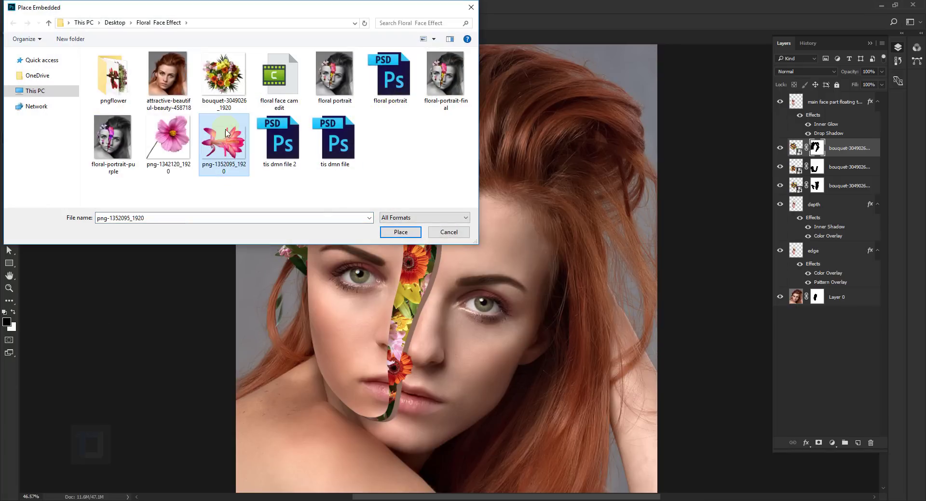
left_click(409, 238)
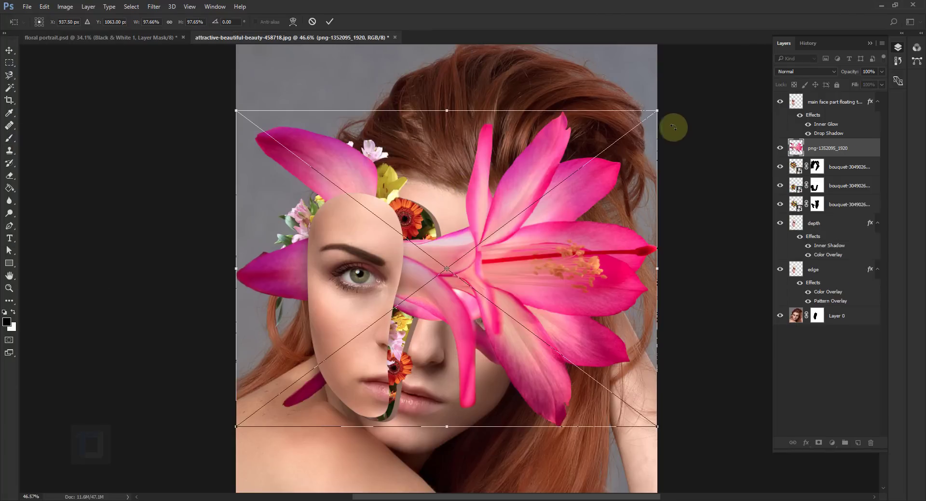
Shrink the pink flower to about a quarter size, tilt it about -28°, and fix it at the gap's top.
left_click_drag(657, 112, 485, 109)
left_click_drag(438, 251, 452, 197)
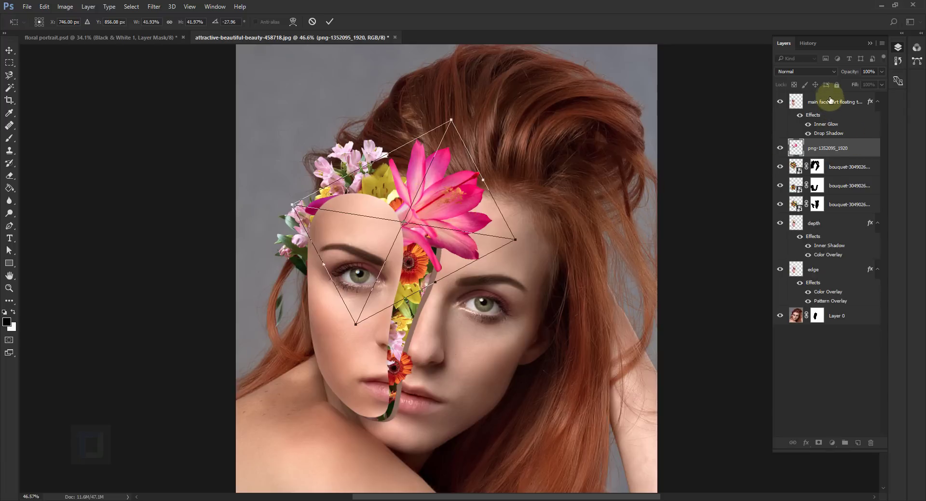
left_click_drag(452, 118, 433, 158)
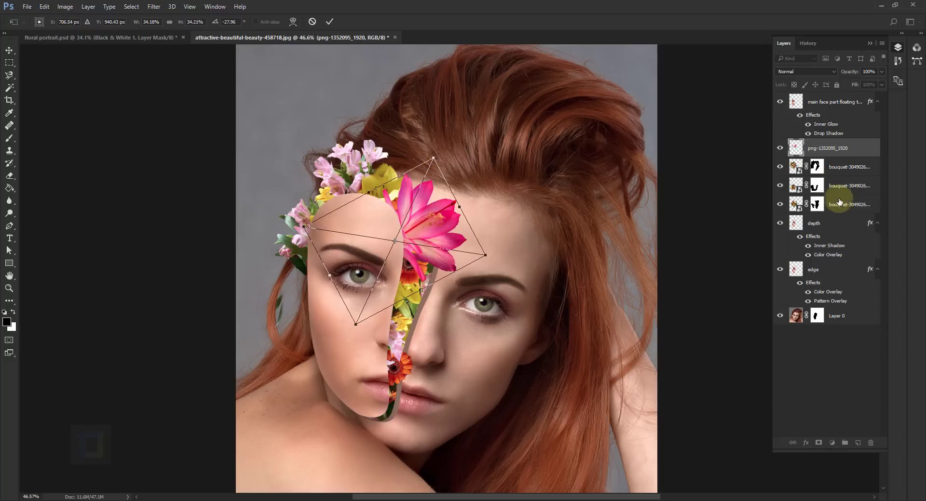
left_click_drag(423, 226, 468, 187)
left_click_drag(477, 121, 456, 167)
left_click_drag(464, 206, 434, 213)
left_click(329, 21)
key("b")
scroll(467, 232, "up", 2)
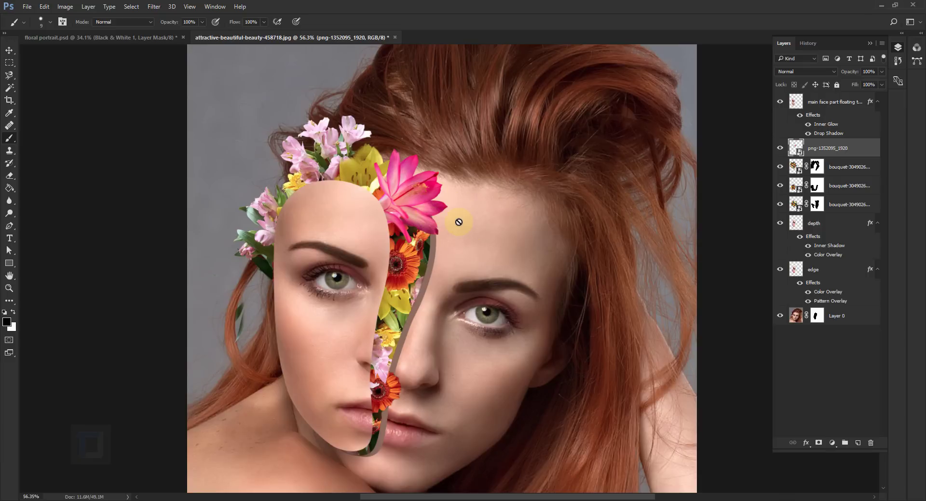
Duplicate the pink flower layer and move the copy just below the first flower.
key("ctrl+j")
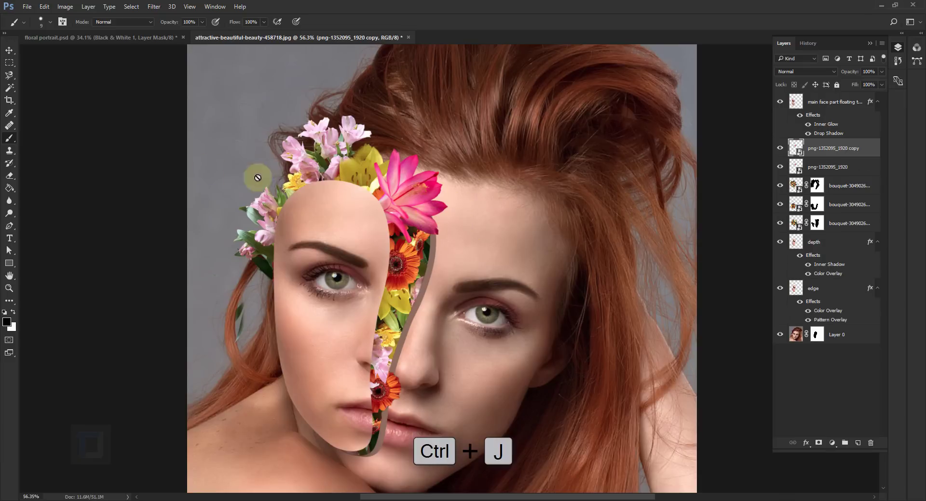
left_click(10, 51)
left_click_drag(405, 200, 414, 248)
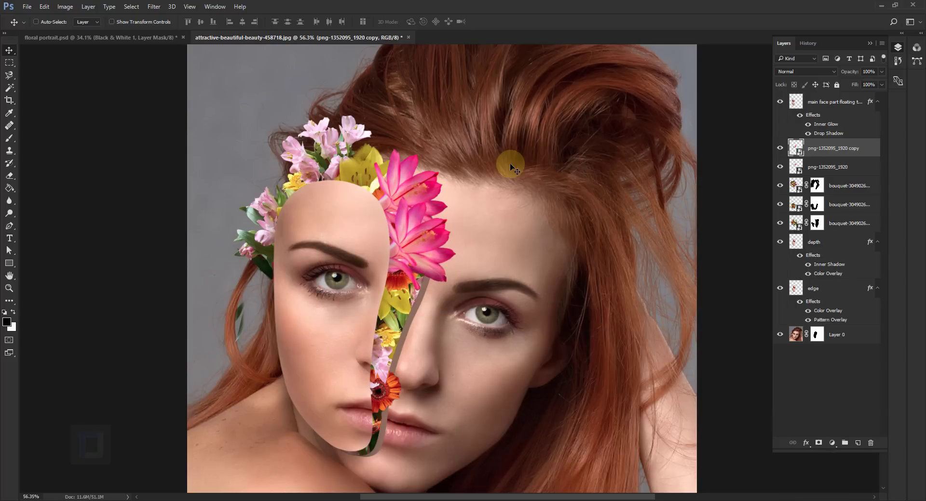
Rotate the flower copy about -12°, nudge it into place, and toggle its visibility to compare.
key("ctrl+t")
left_click_drag(471, 145, 503, 167)
mouse_move(422, 249)
left_mouse_down()
mouse_move(415, 239)
mouse_move(433, 244)
mouse_move(418, 239)
left_mouse_up()
scroll(443, 240, "down", 1)
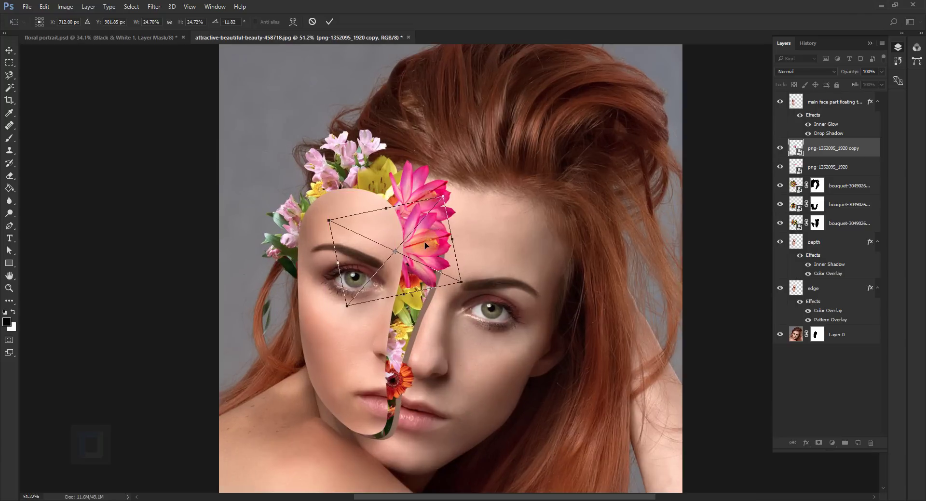
left_click(330, 22)
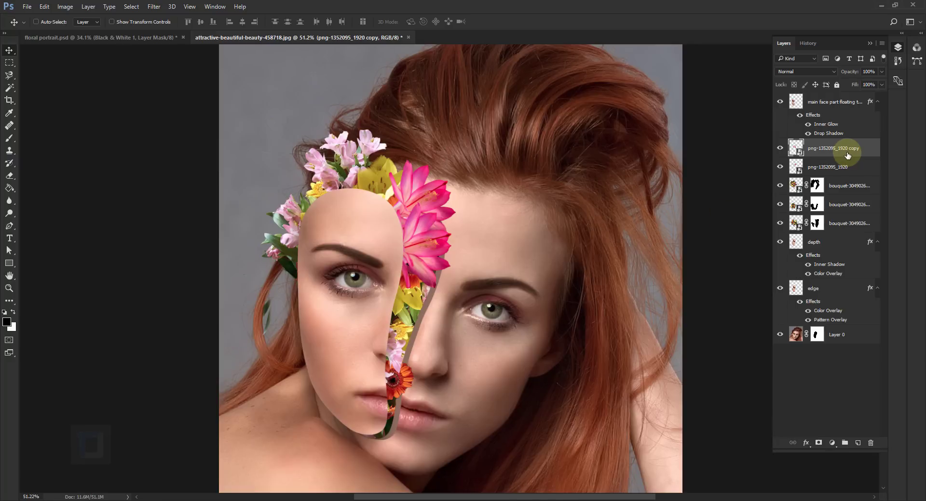
left_click(779, 148)
left_click(779, 148)
Add a Drop Shadow layer style at 40% opacity to the png-1352095_1920 copy layer.
right_click(871, 150)
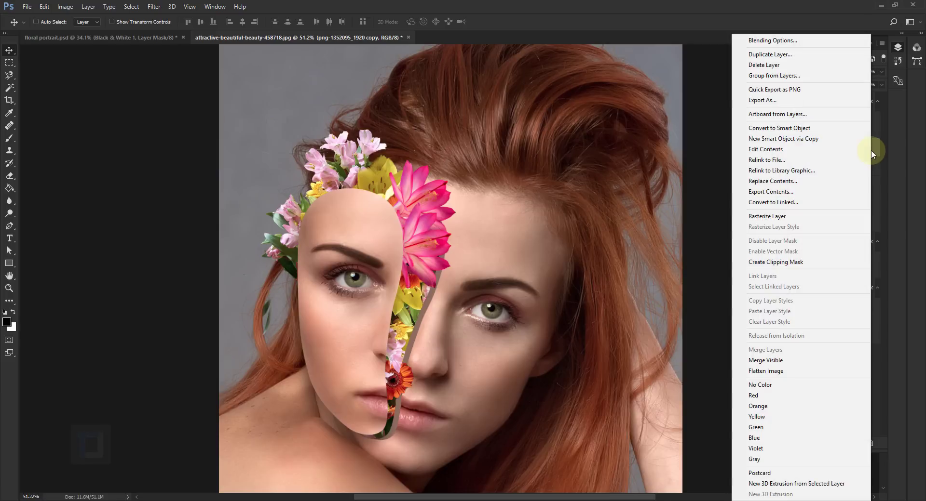
left_click(784, 42)
left_click_drag(496, 93, 840, 97)
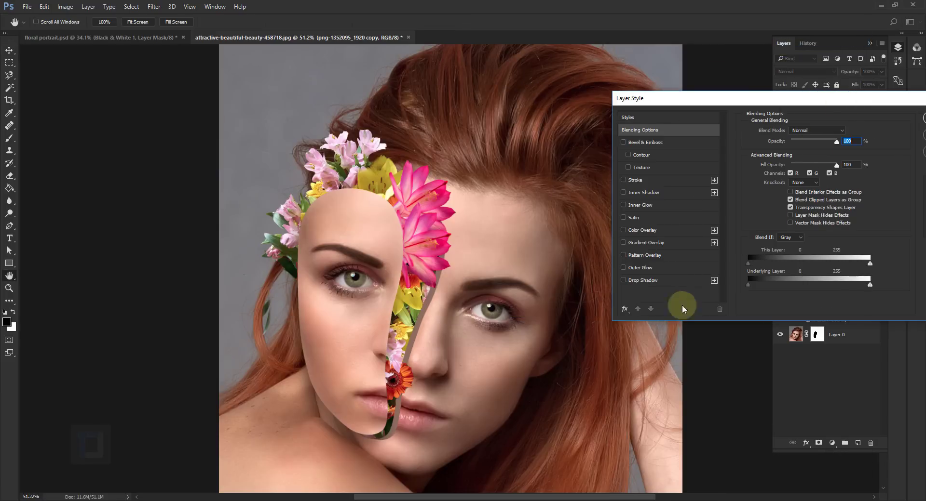
left_click(641, 280)
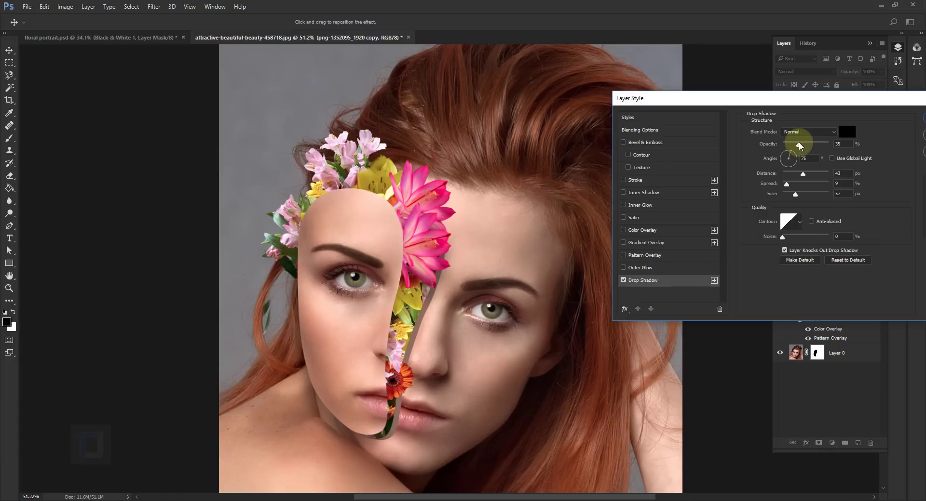
left_click_drag(804, 146, 801, 147)
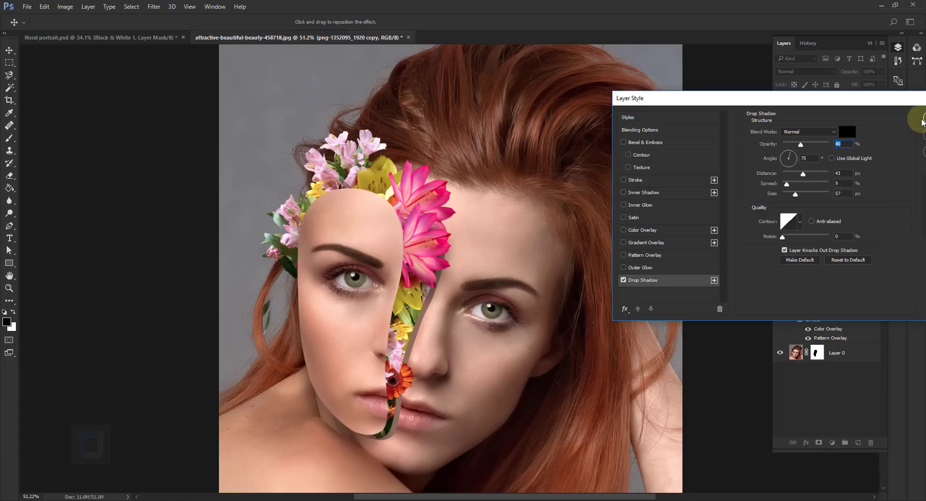
left_click_drag(900, 103, 843, 103)
left_click(875, 117)
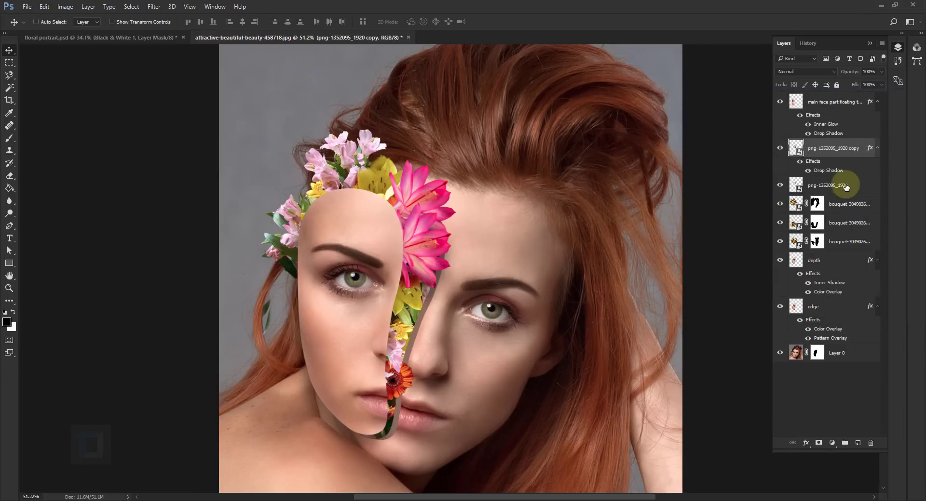
Clip a Hue/Saturation adjustment to png-1352095_1920 with hue +18 and saturation −6, then fit the image on screen.
left_click(795, 185)
left_click(777, 186)
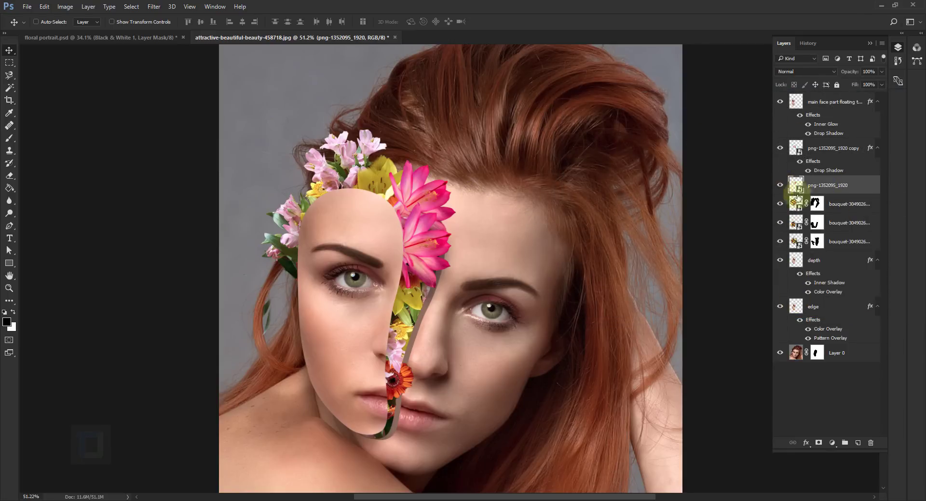
left_click(833, 444)
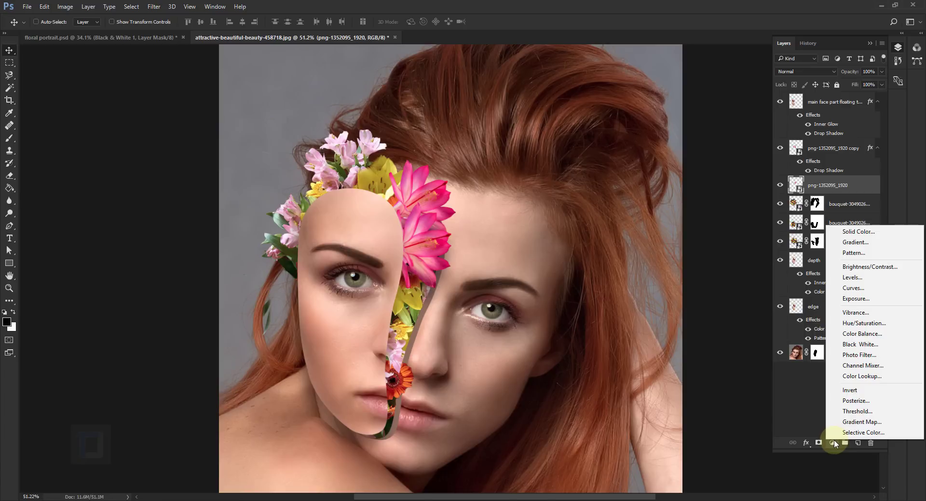
left_click(863, 323)
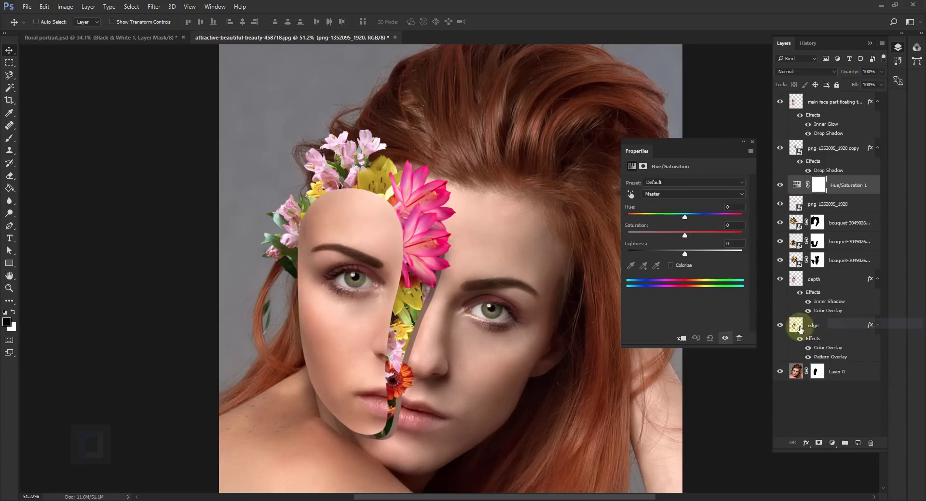
left_click(681, 339)
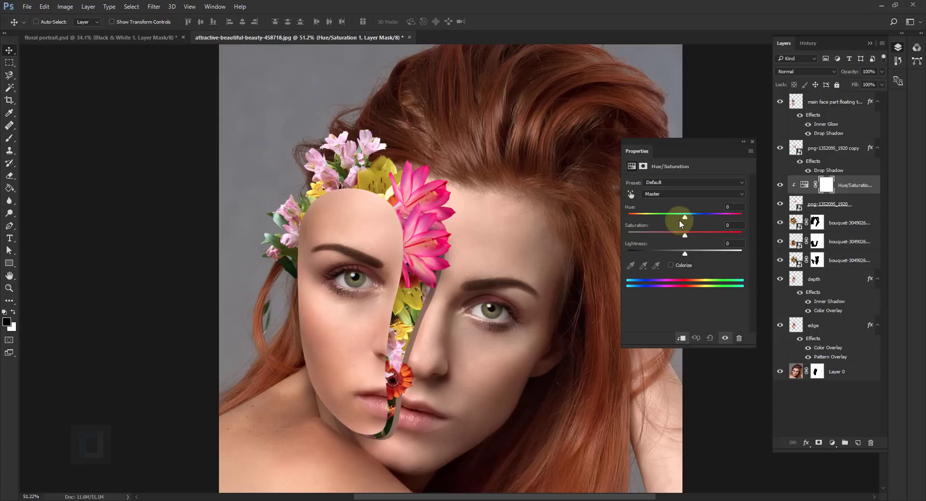
mouse_move(685, 220)
left_mouse_down()
mouse_move(664, 215)
mouse_move(693, 219)
left_mouse_up()
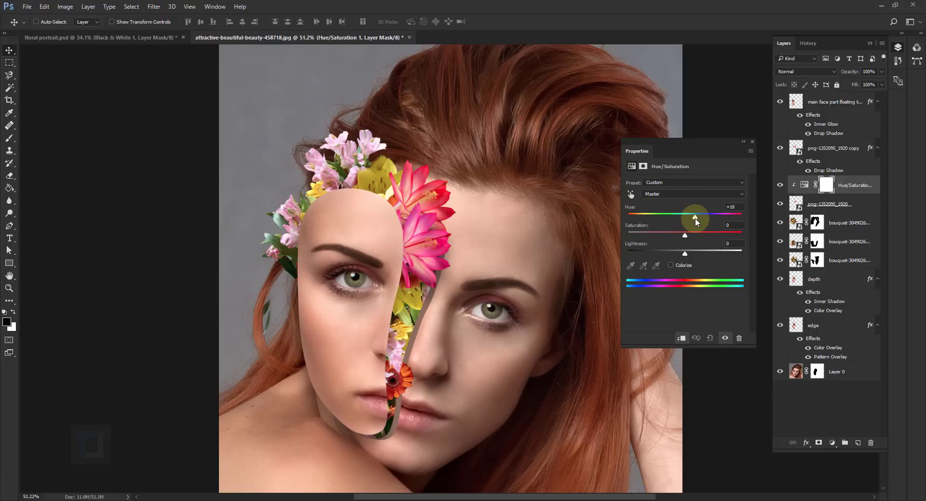
left_click_drag(686, 235, 682, 237)
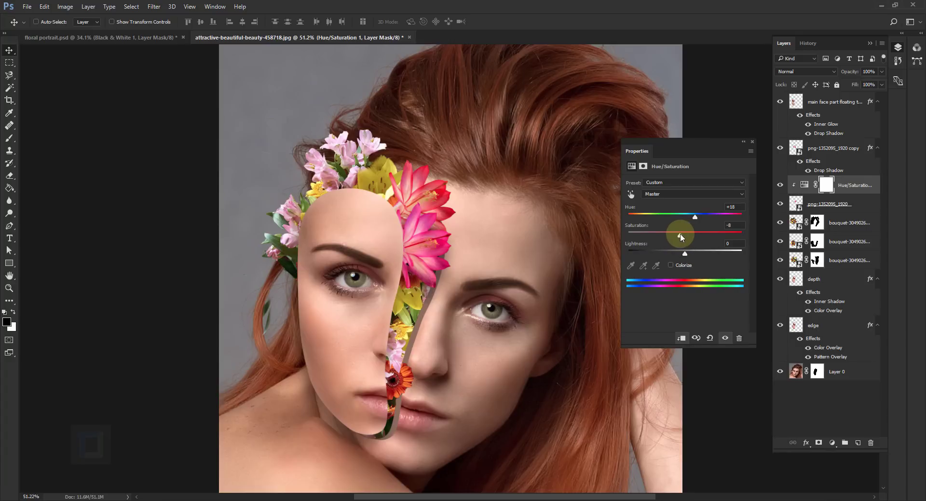
left_click(753, 144)
key("ctrl+0")
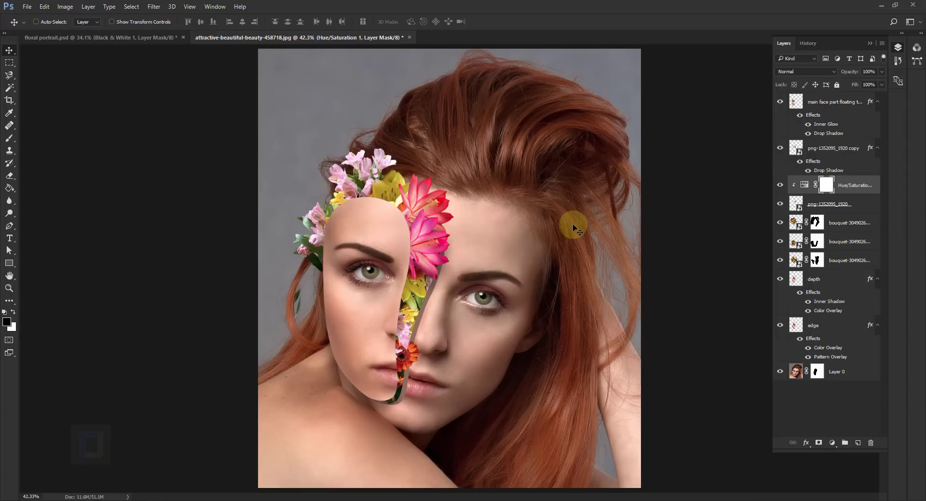
Group the layers from the lowest bouquet up to png-1352095_1920 copy into Group 1 and toggle its visibility to check.
left_click(847, 262)
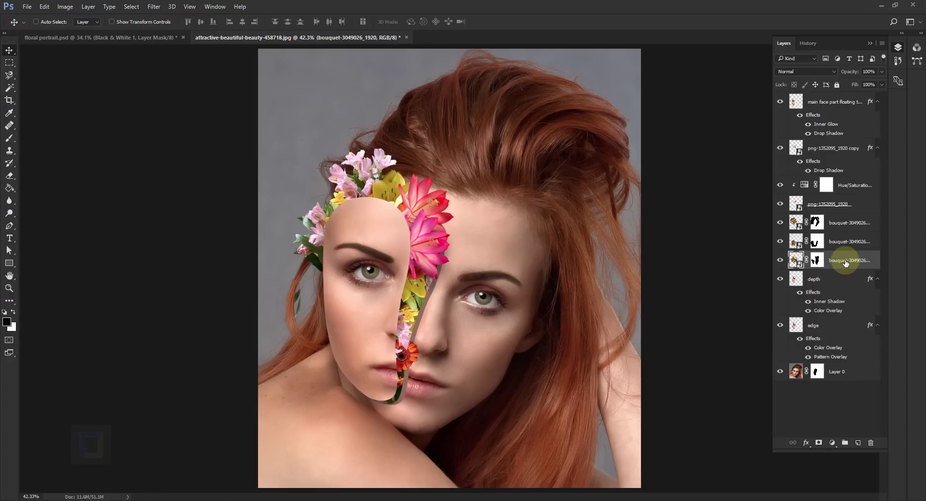
left_click(839, 152, "shift")
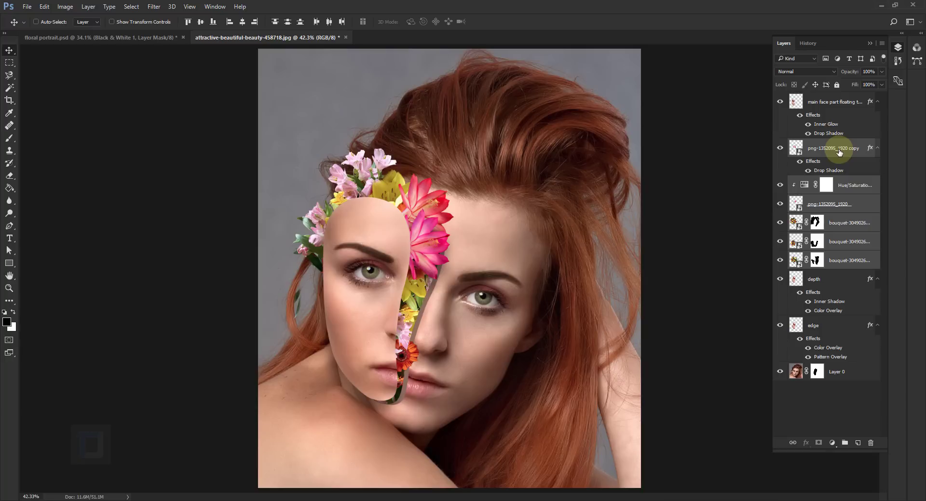
key("ctrl+g")
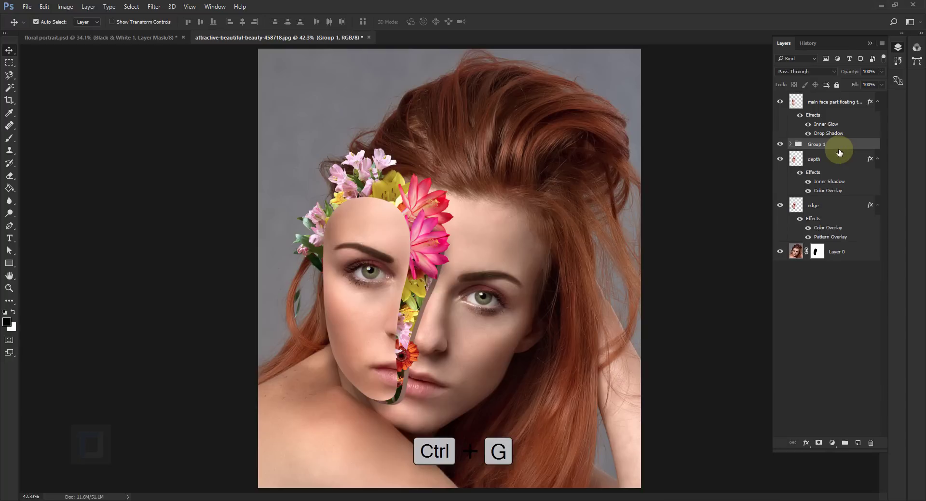
left_click(778, 146)
left_click(778, 147)
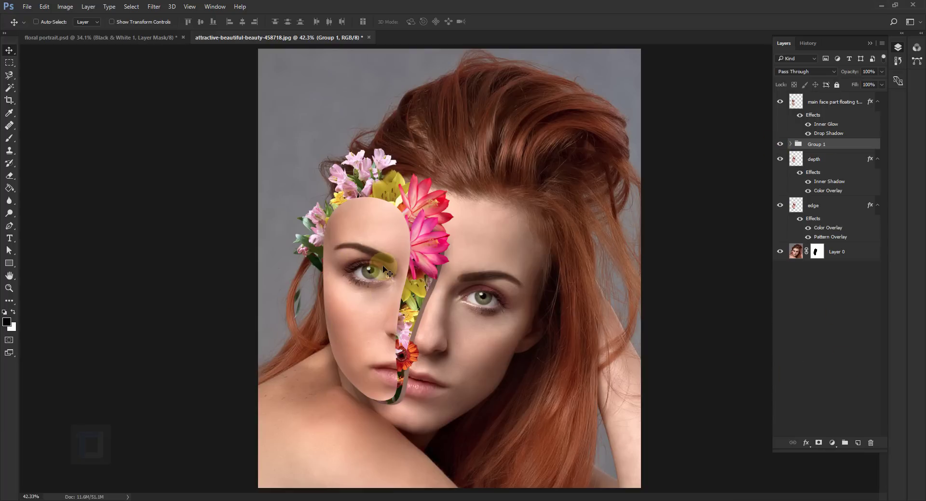
Create a new layer named 'face shadoww' above Group 1 and pick the Brush tool at 40% opacity.
left_click(858, 443)
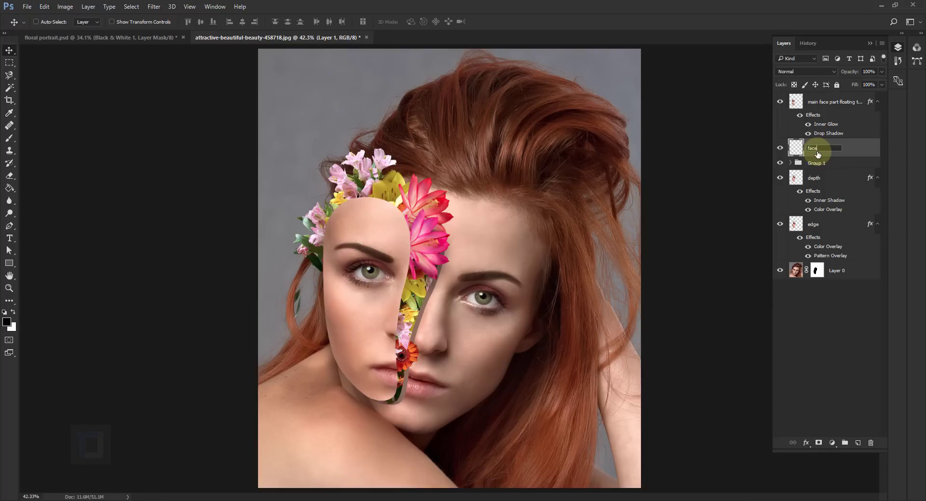
key("Return")
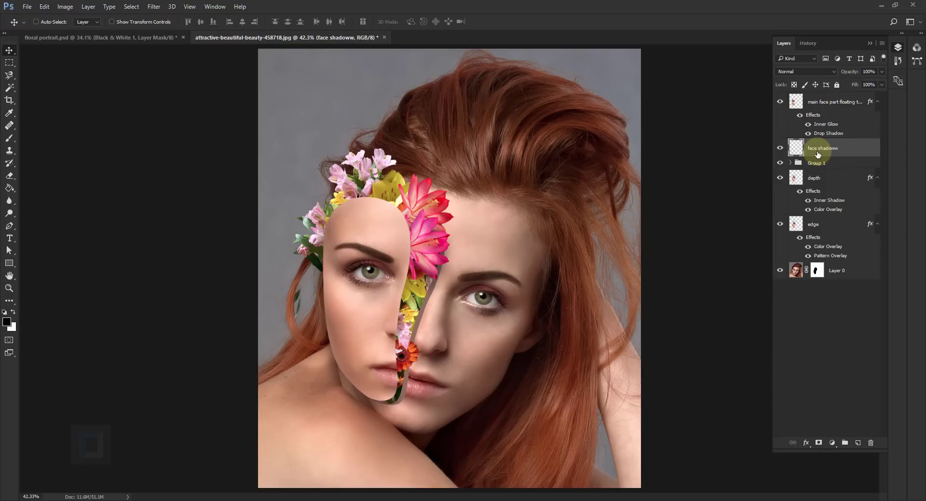
left_click(9, 138)
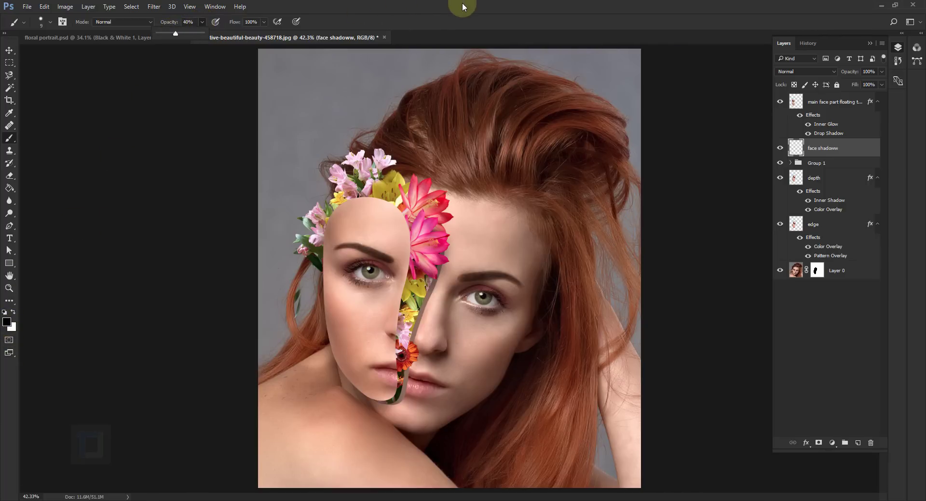
Set the brush to 0% hardness and enlarge it to 150 px.
left_click(466, 183)
right_click(465, 184)
left_click_drag(531, 111, 480, 109)
left_click(507, 13)
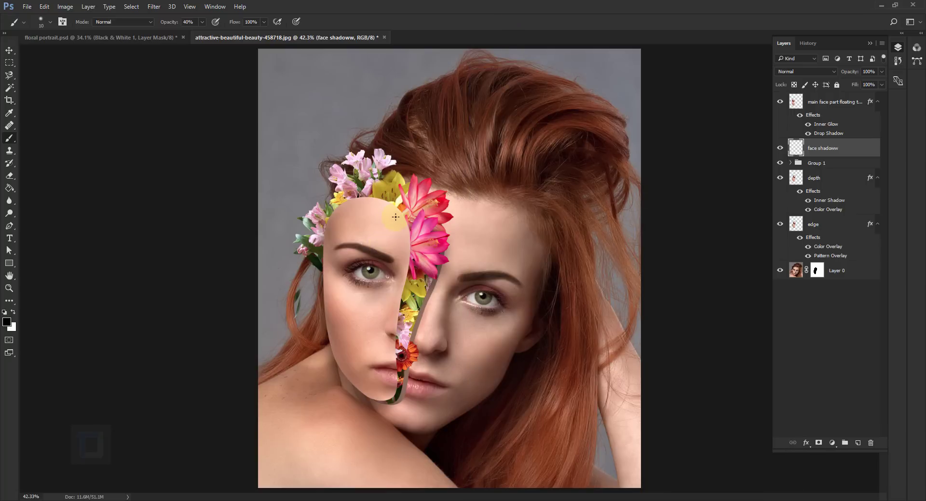
key("bracketright")
key("bracketright")
key("bracketright")
key("bracketright")
key("bracketright")
key("bracketright")
key("bracketright")
key("bracketright")
key("bracketright")
key("bracketright")
scroll(399, 241, "up", 8)
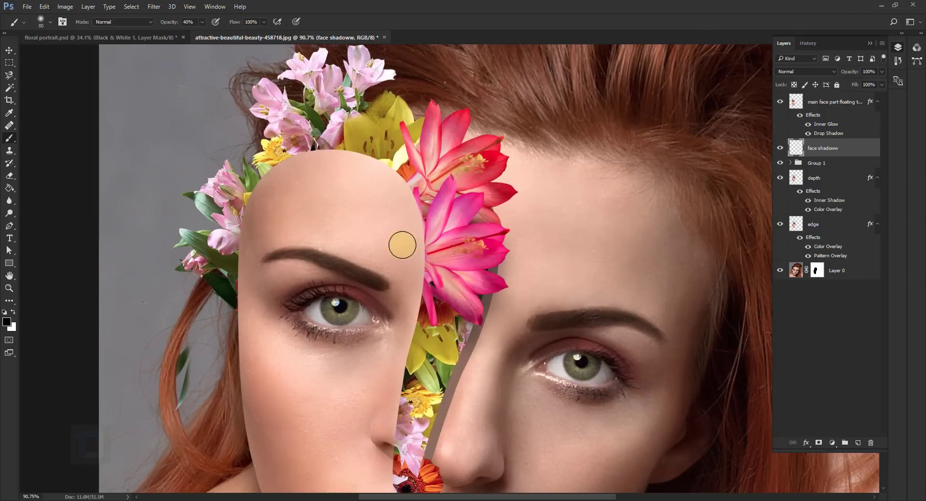
key("bracketright")
key("bracketright")
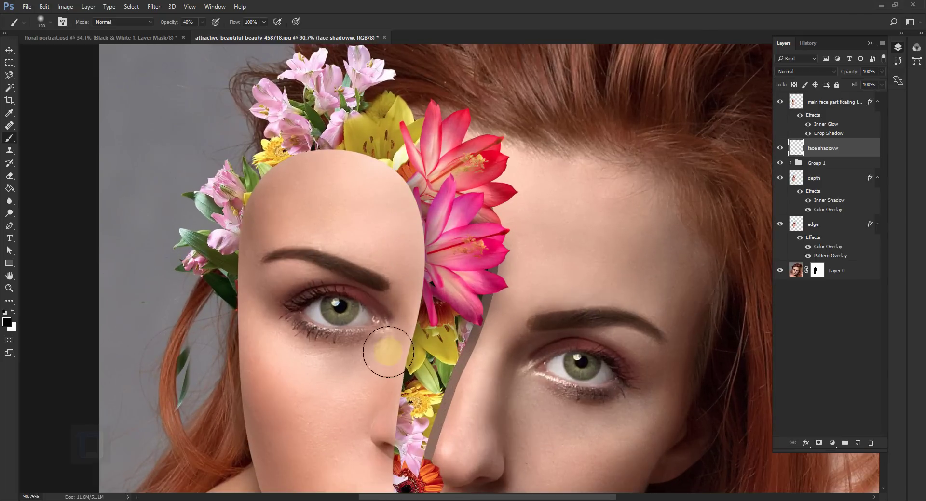
Paint soft shadow strokes along the edges of the floating face.
mouse_move(384, 200)
left_mouse_down()
mouse_move(254, 303)
mouse_move(263, 127)
left_mouse_up()
left_click_drag(417, 210, 380, 370)
left_click_drag(403, 260, 381, 360)
left_click_drag(378, 249, 382, 381)
left_click_drag(414, 227, 419, 115)
scroll(407, 159, "up", 3)
scroll(295, 202, "down", 4)
scroll(374, 316, "up", 2)
scroll(374, 316, "down", 5)
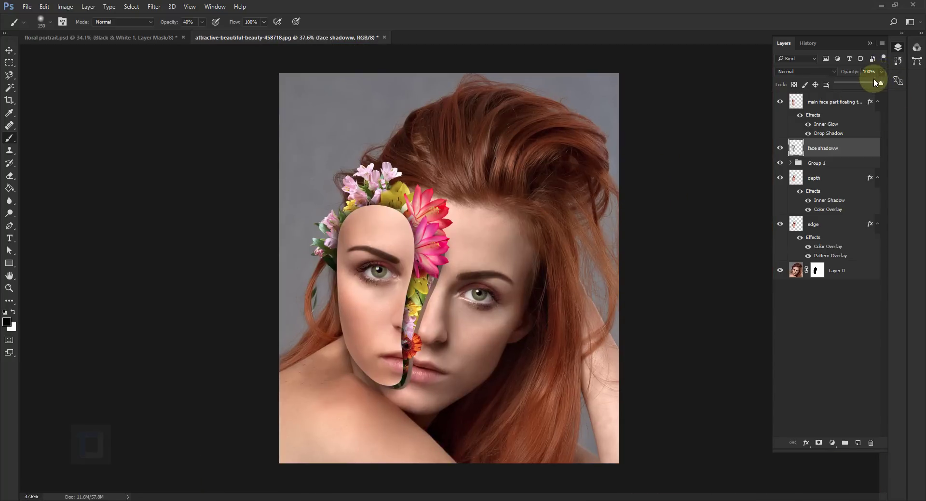
Lower the face shadoww layer opacity to 84% and toggle it off and on to compare.
left_click_drag(873, 85, 874, 86)
left_click(847, 147)
left_click(779, 149)
left_click(779, 150)
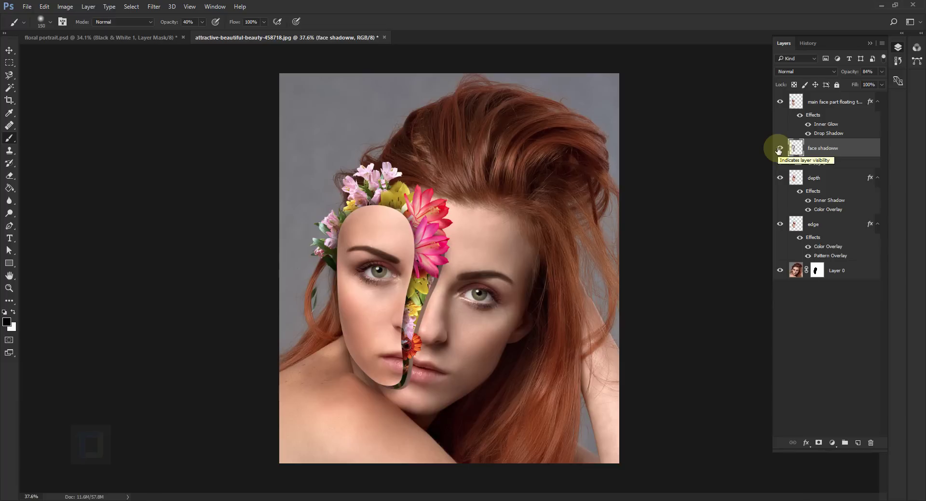
Try a shadow stroke along the nose bridge, then undo it.
scroll(442, 310, "up", 6)
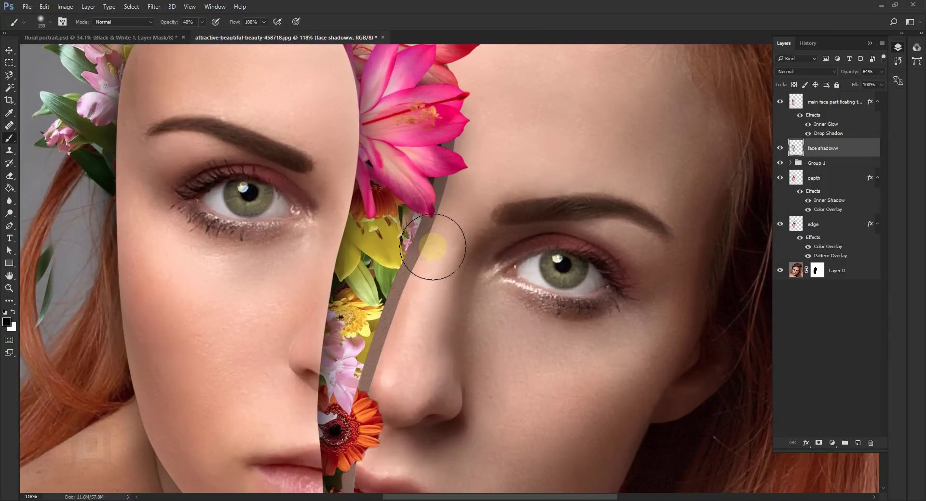
left_click_drag(433, 247, 407, 368)
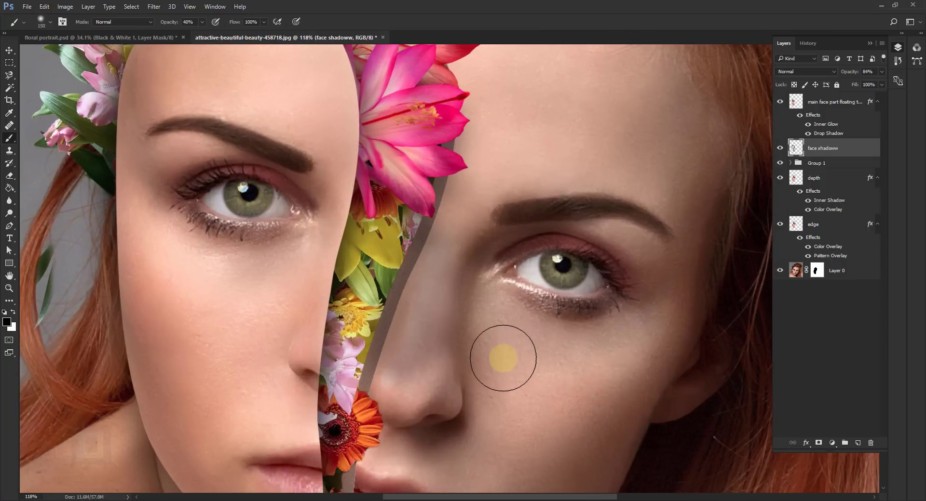
key("ctrl+z")
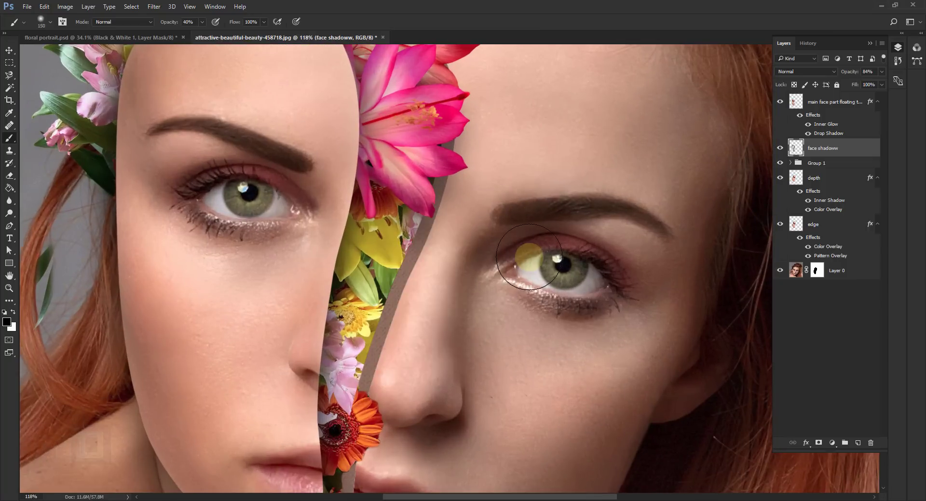
right_click(868, 147)
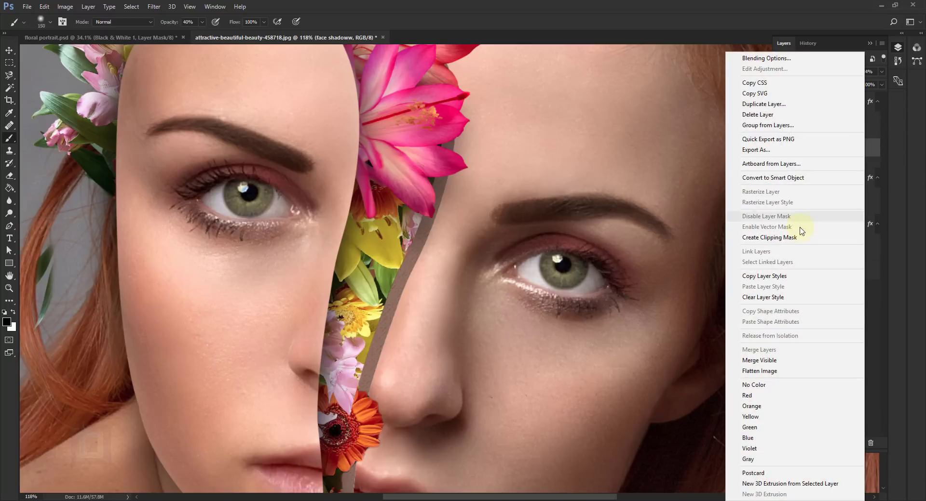
Clip face shadoww to Group 1 and inspect the shadow from lips to forehead.
left_click(793, 238)
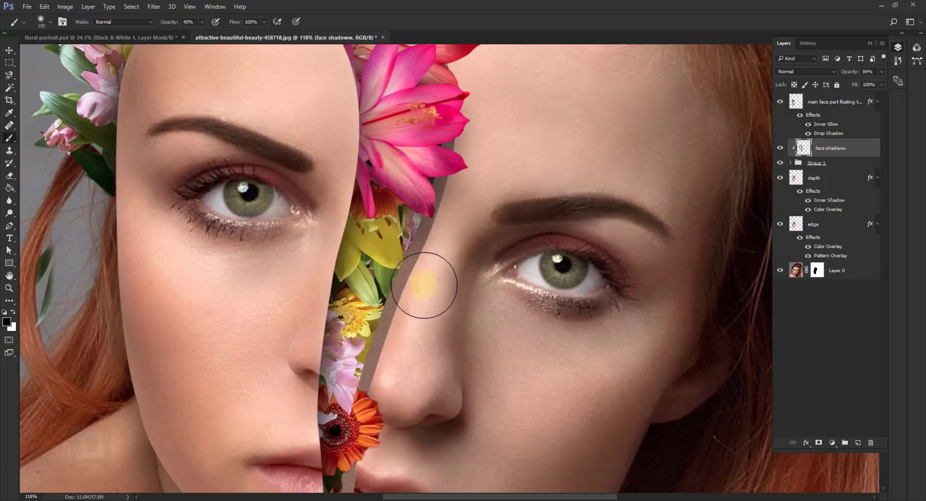
left_click_drag(420, 271, 403, 356)
left_click_drag(390, 434, 453, 107)
left_click_drag(391, 190, 385, 329)
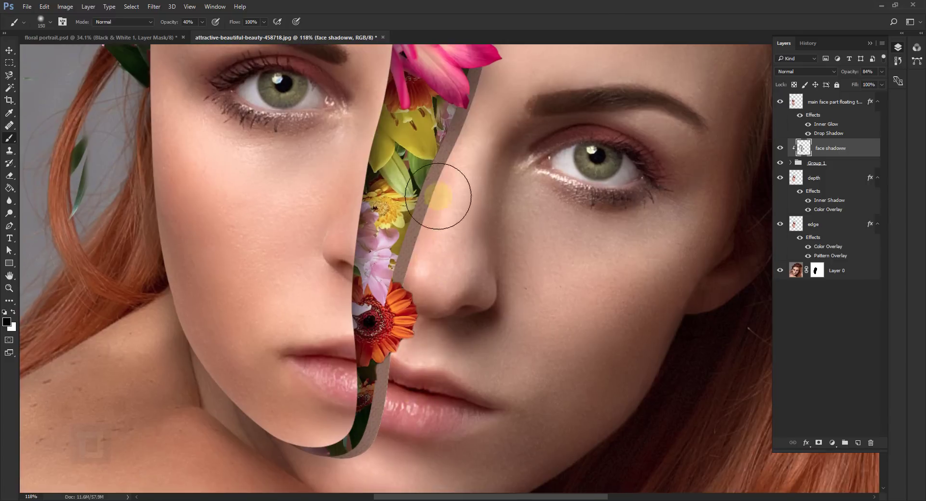
left_click_drag(478, 140, 432, 367)
scroll(432, 367, "down", 8)
scroll(456, 303, "up", 8)
scroll(472, 308, "down", 8)
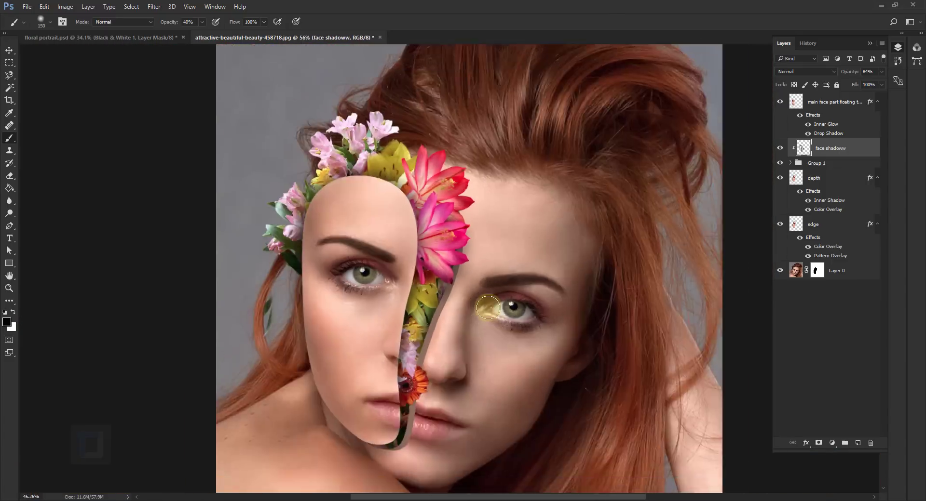
scroll(459, 309, "up", 3)
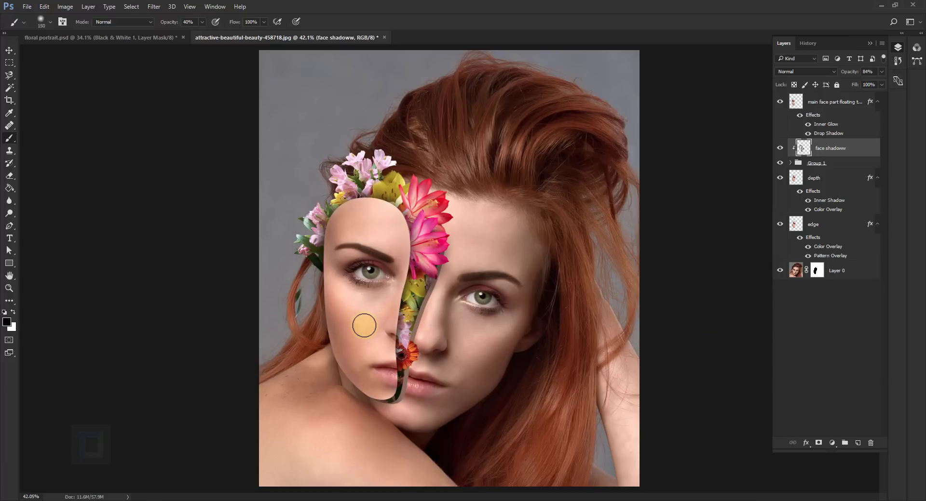
On the floating face layer, draw a closed Pen path around a rounded left-cheek patch.
left_click(829, 103)
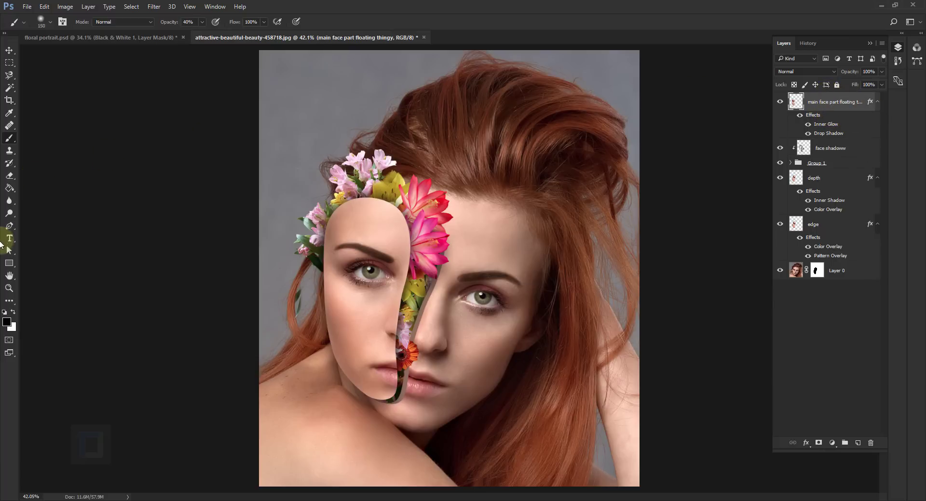
left_click(9, 226)
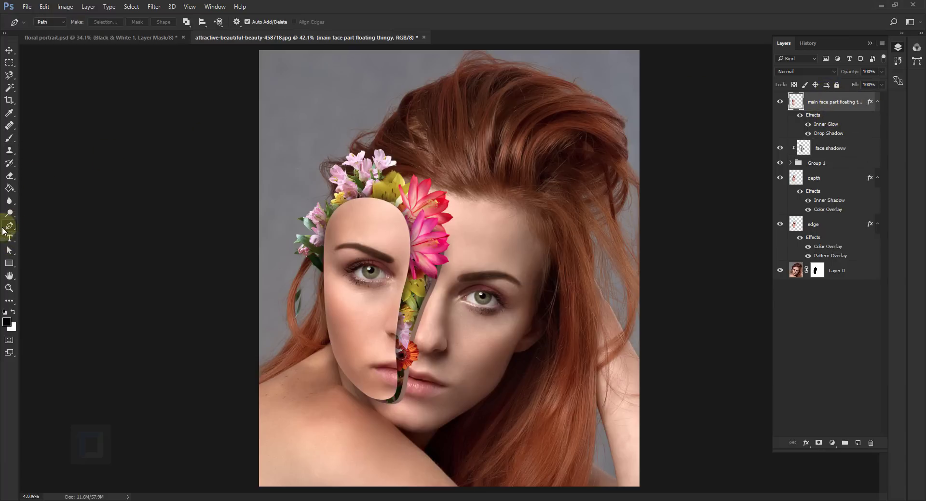
left_click_drag(310, 336, 385, 276)
left_click(389, 336)
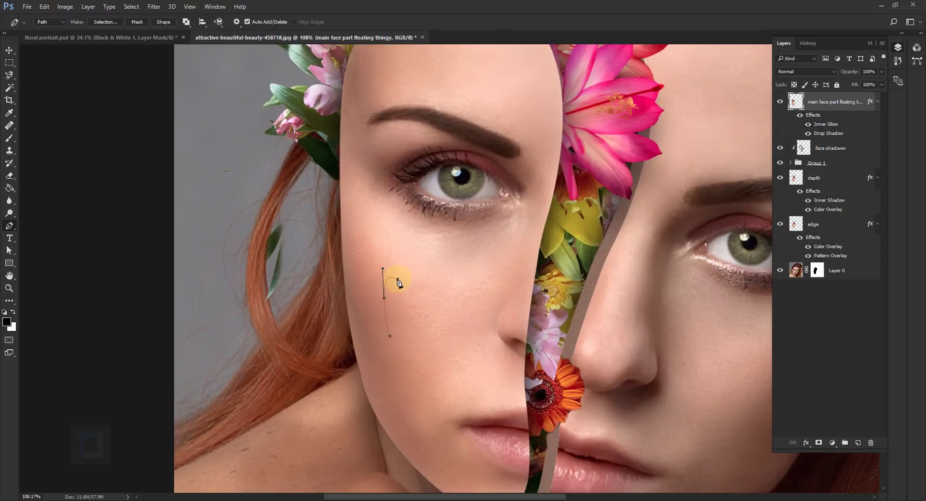
left_click_drag(420, 292, 428, 301)
scroll(421, 295, "up", 4)
left_click_drag(417, 317, 415, 343)
left_click_drag(408, 364, 367, 335)
Reshape the cheek outline, turn it into a selection and cut it onto Layer 1.
mouse_move(430, 312)
left_mouse_down()
mouse_move(435, 295)
mouse_move(425, 314)
left_mouse_up()
left_click_drag(425, 314, 428, 298)
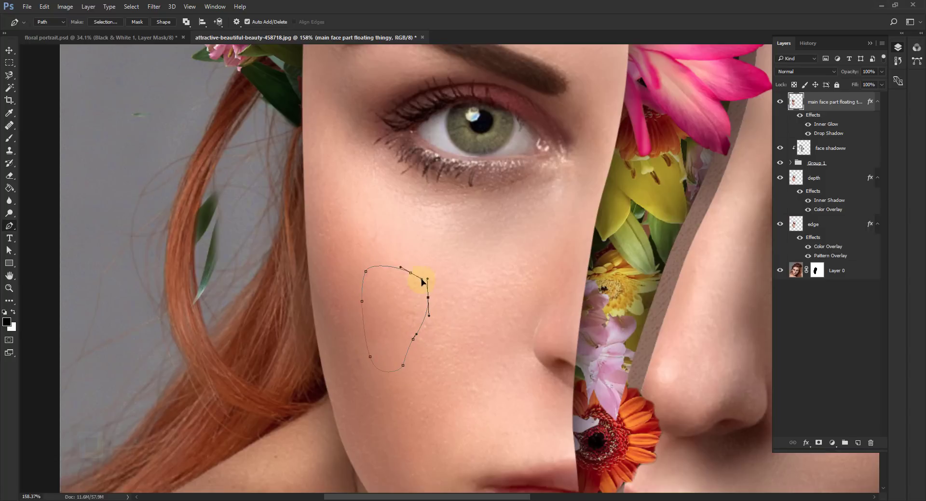
scroll(387, 299, "down", 4)
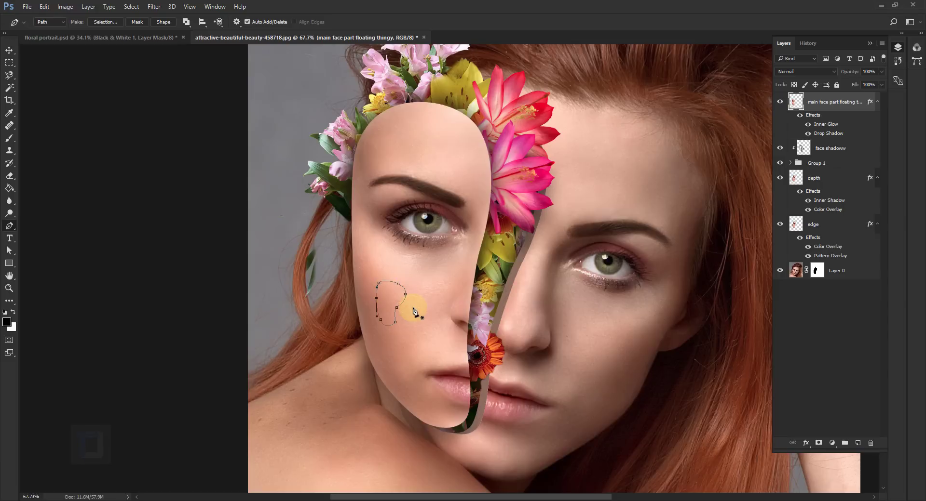
key("ctrl+Return")
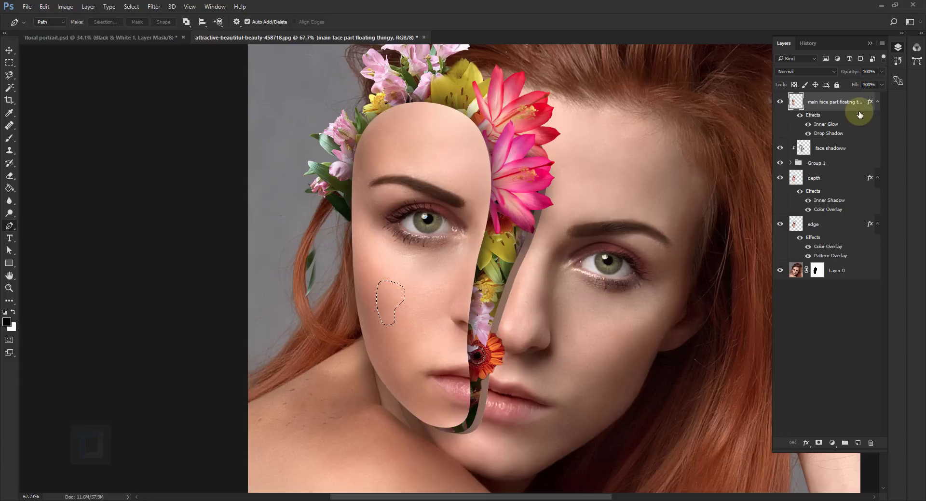
key("ctrl+shift+j")
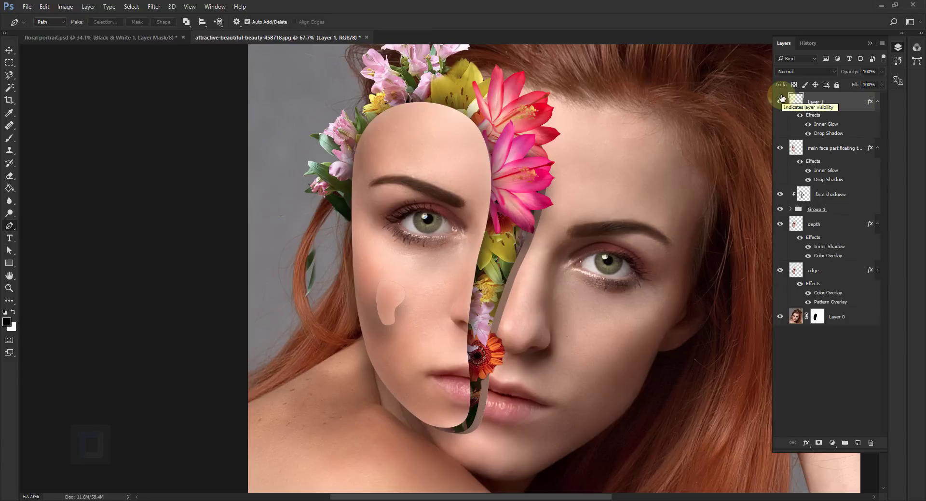
Move the cheek patch down-left and rotate it about 14 degrees.
left_click(9, 50)
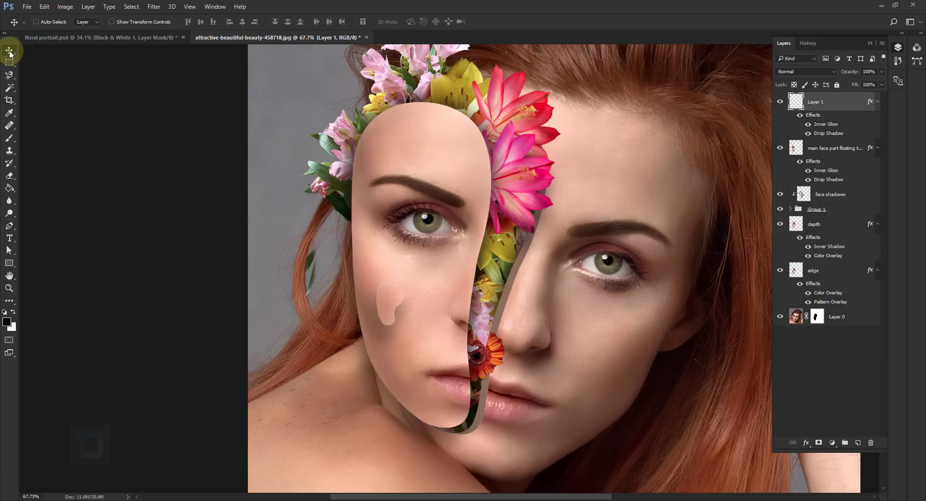
left_click_drag(357, 308, 317, 319)
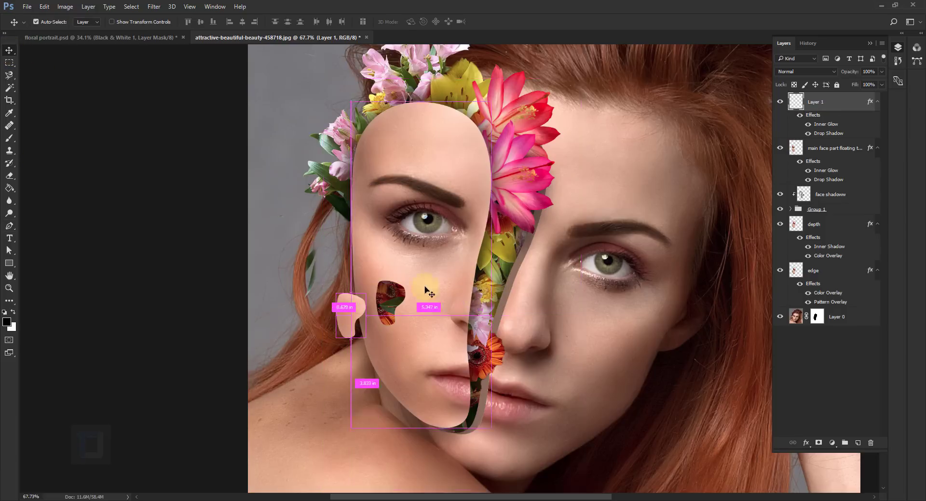
key("ctrl+t")
left_click_drag(406, 261, 397, 250)
left_click_drag(348, 338, 347, 331)
left_click(426, 21)
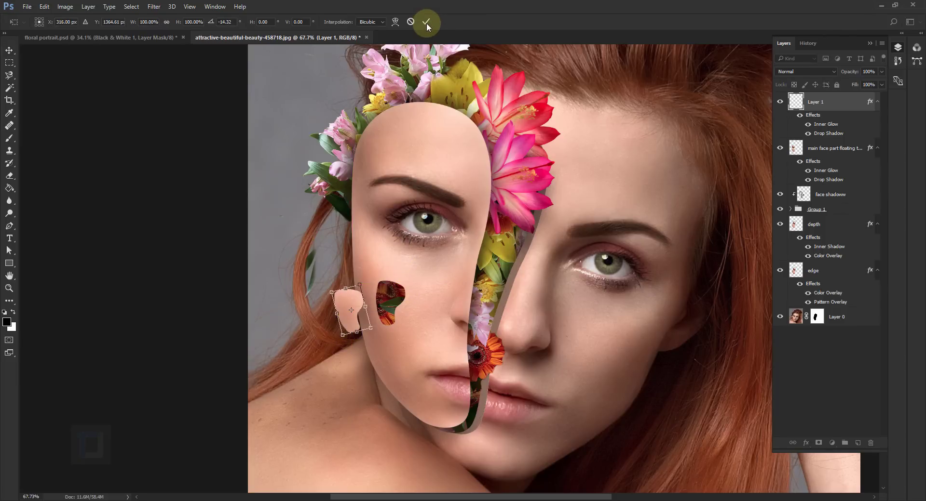
left_click(459, 252)
Nudge the cheek patch slightly right into place and shift the flowers showing through the hole.
scroll(458, 252, "down", 4)
scroll(413, 294, "up", 5)
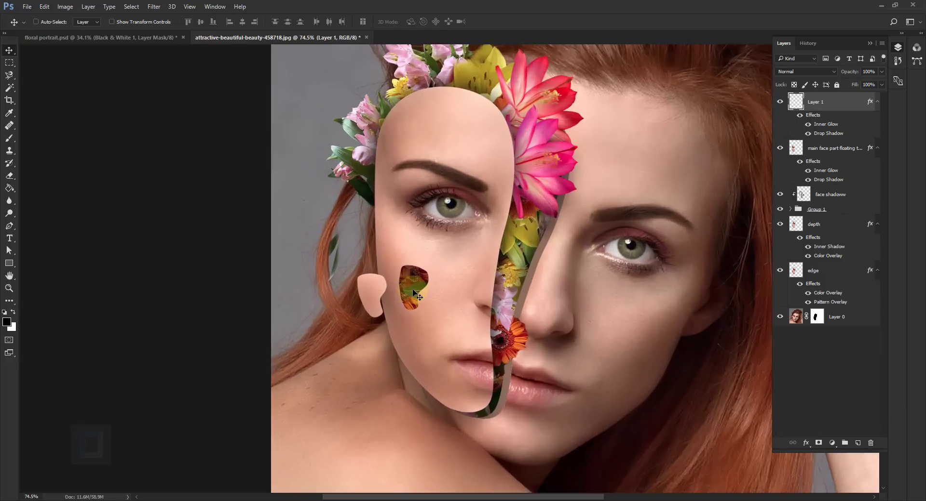
scroll(426, 293, "down", 4)
scroll(407, 309, "up", 2)
left_click(349, 302)
left_click_drag(379, 295, 383, 295)
scroll(383, 296, "up", 4)
left_click(345, 297)
scroll(346, 292, "down", 6)
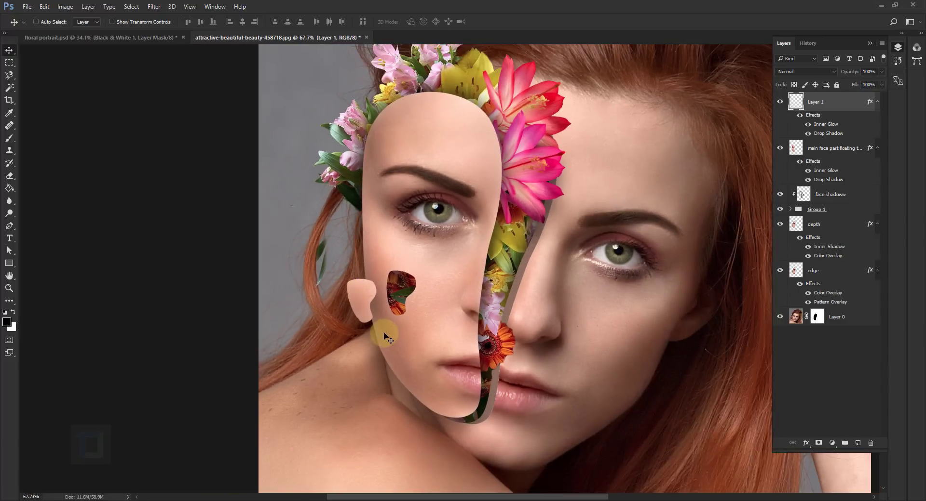
scroll(406, 308, "down", 1)
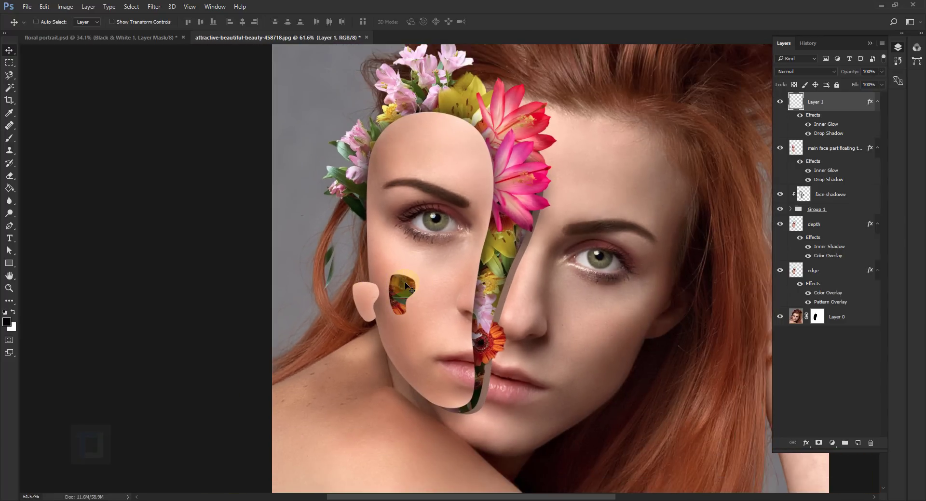
left_click_drag(405, 283, 421, 289)
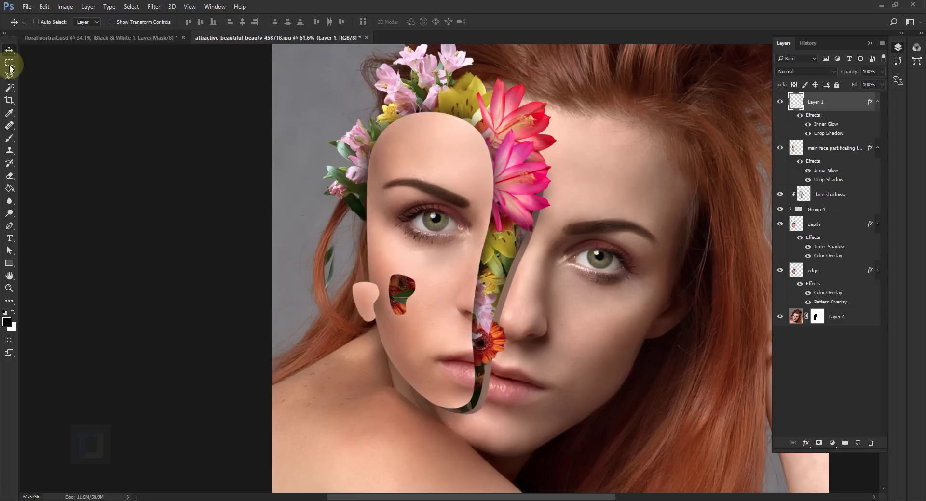
Place Embedded the pink flower image png-1342120_1920 into the portrait.
left_click(27, 6)
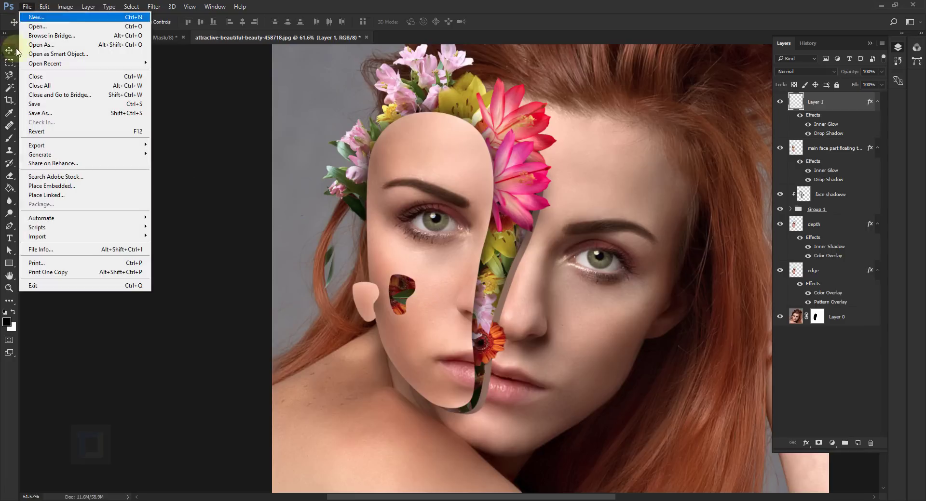
left_click(47, 187)
left_click(159, 155)
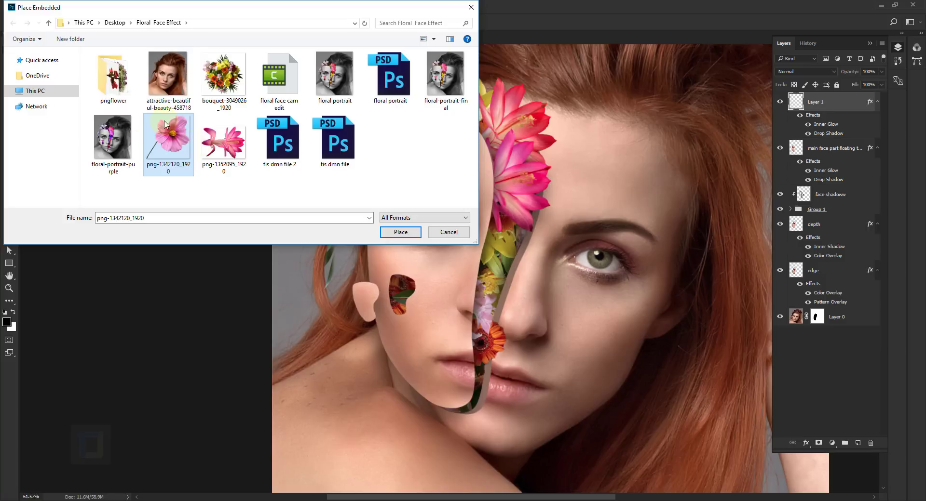
left_click(400, 232)
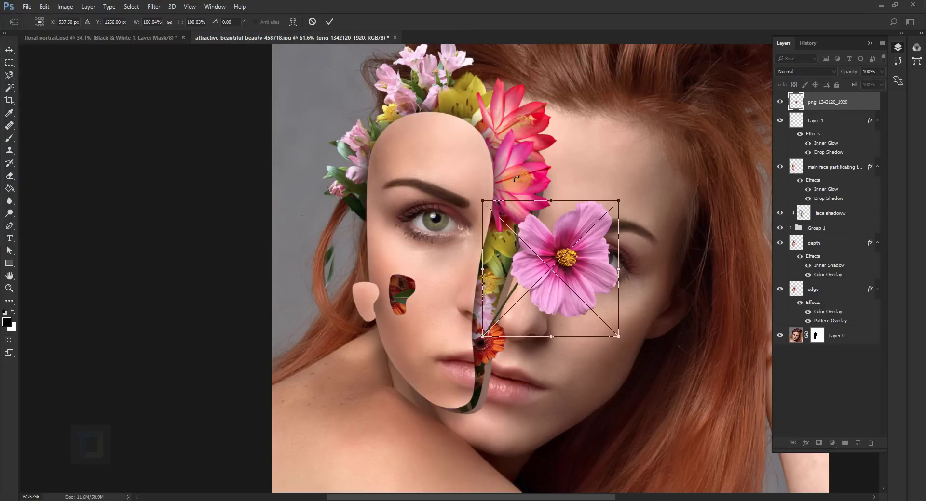
Shrink the flower to about 22%, set it over the cheek hole and commit.
left_click_drag(614, 205, 539, 281)
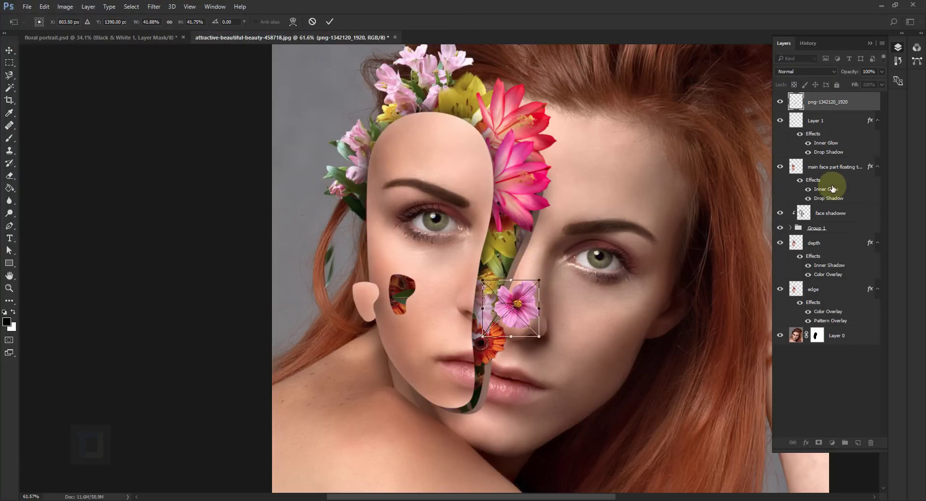
left_click(826, 168)
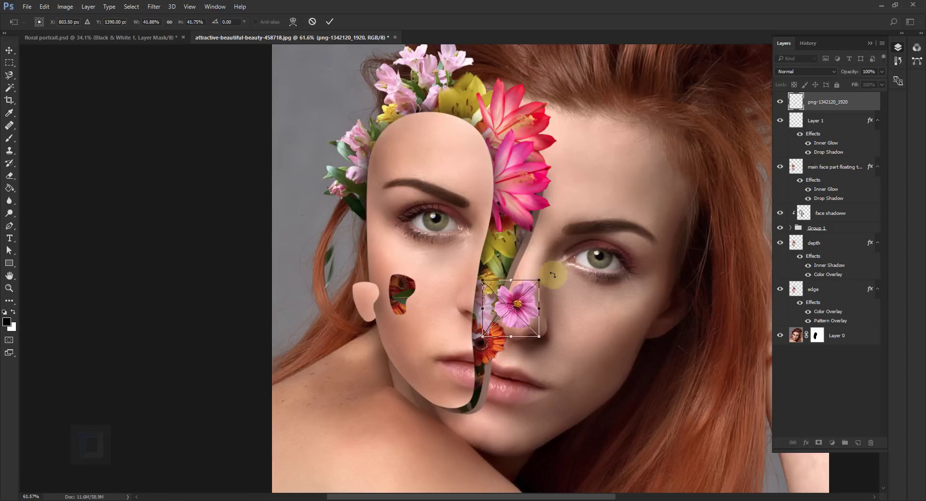
left_click_drag(524, 317, 443, 281)
left_click(460, 245)
left_click_drag(459, 246, 419, 289)
left_click(329, 21)
scroll(389, 297, "up", 2)
scroll(447, 284, "down", 2)
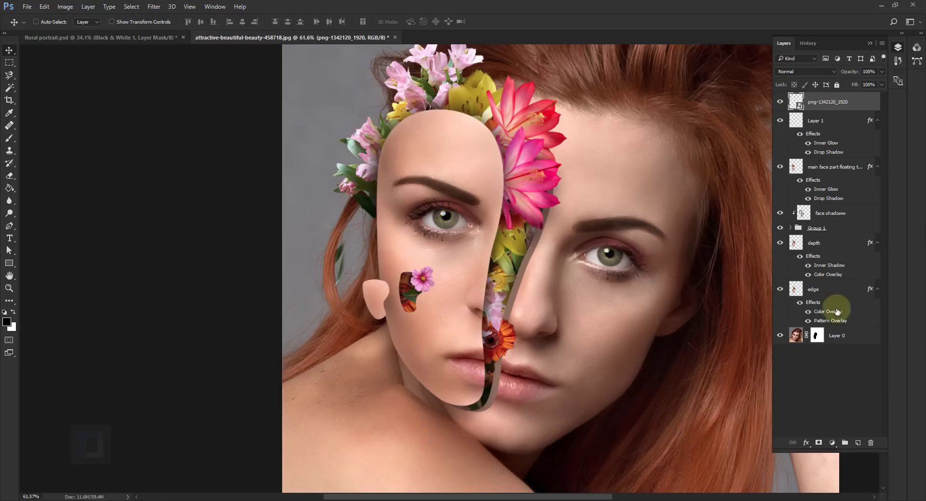
Add a new layer named 'tiny itsy bitsy flower shadow' below the flower layer.
left_click(858, 442)
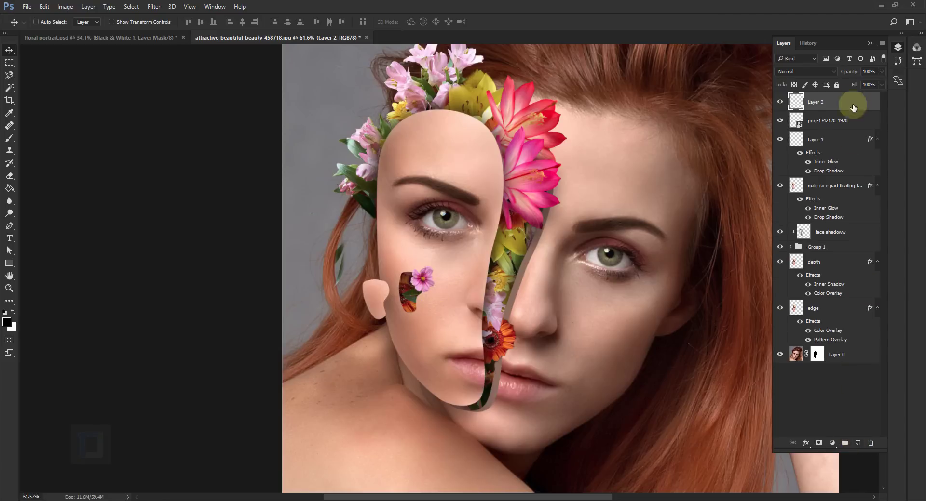
left_click(820, 102)
type("tiny itsy bit")
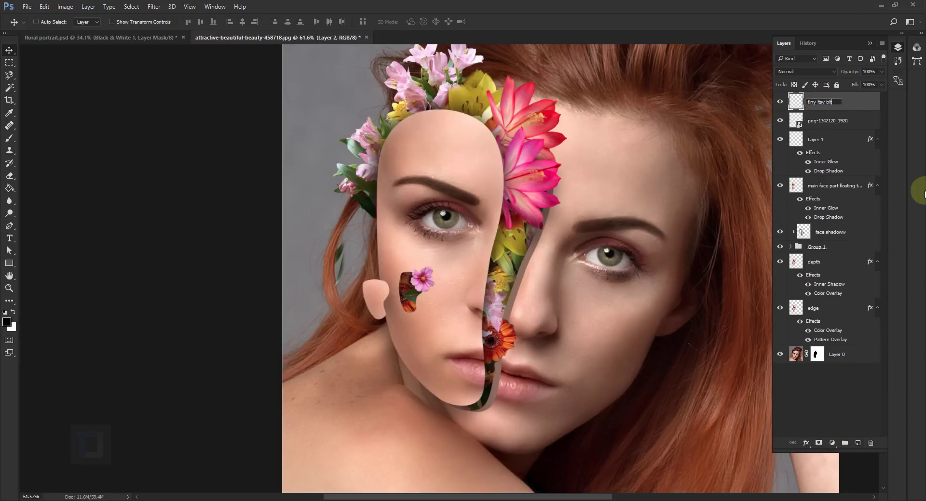
key("Return")
left_click_drag(826, 101, 826, 128)
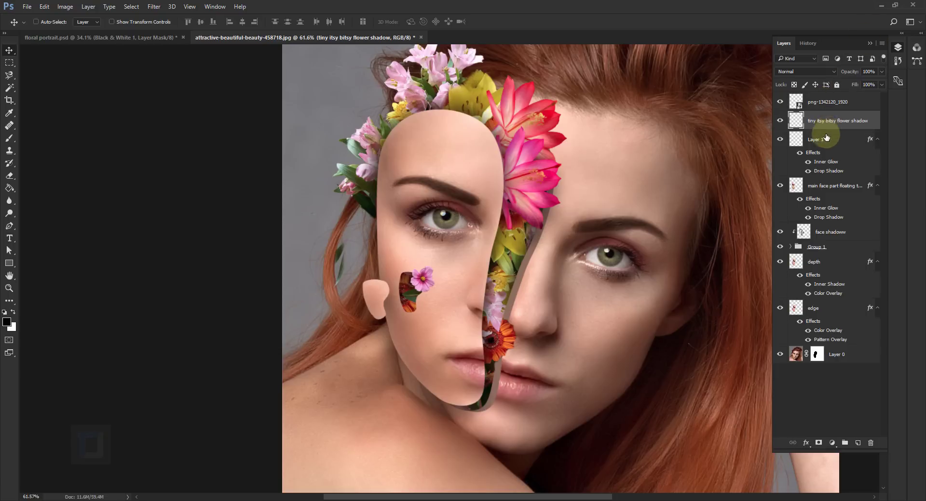
Set up the Brush tool with 22% opacity and size 125.
left_click(8, 140)
scroll(426, 282, "up", 3)
left_click(202, 22)
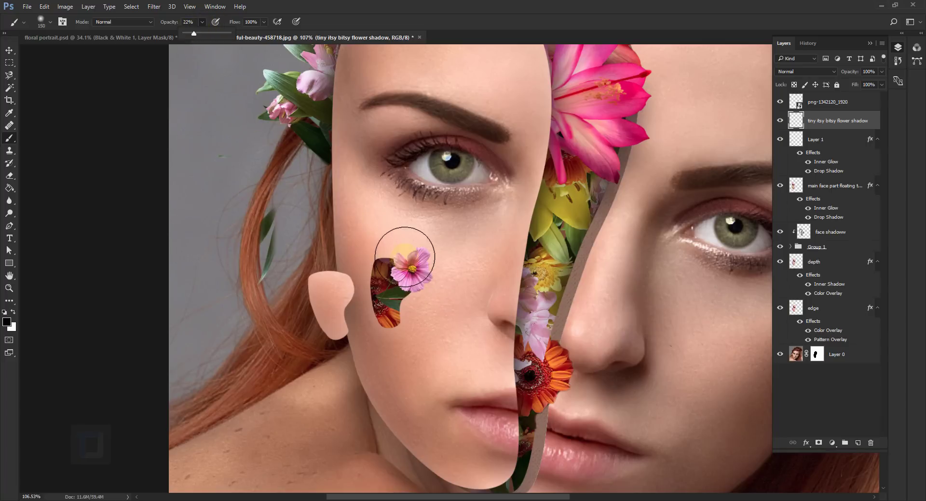
key("bracketleft")
key("bracketleft")
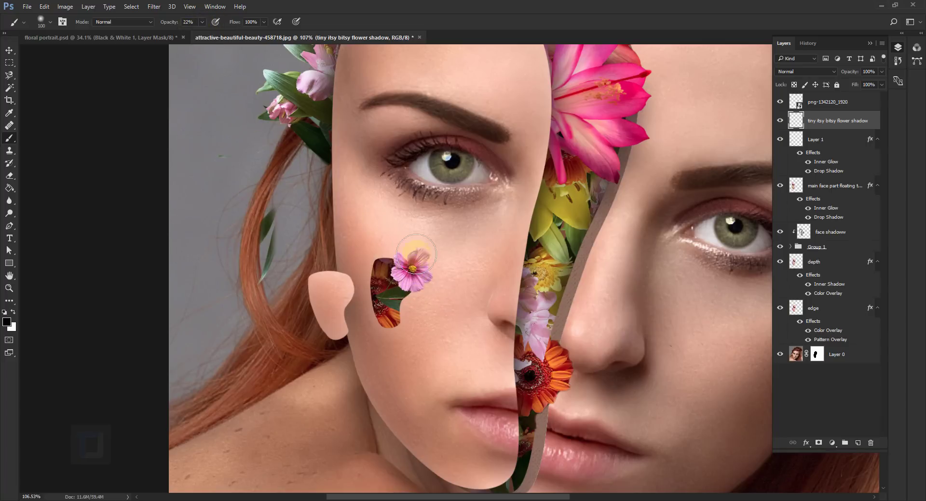
key("bracketright")
scroll(508, 261, "down", 13)
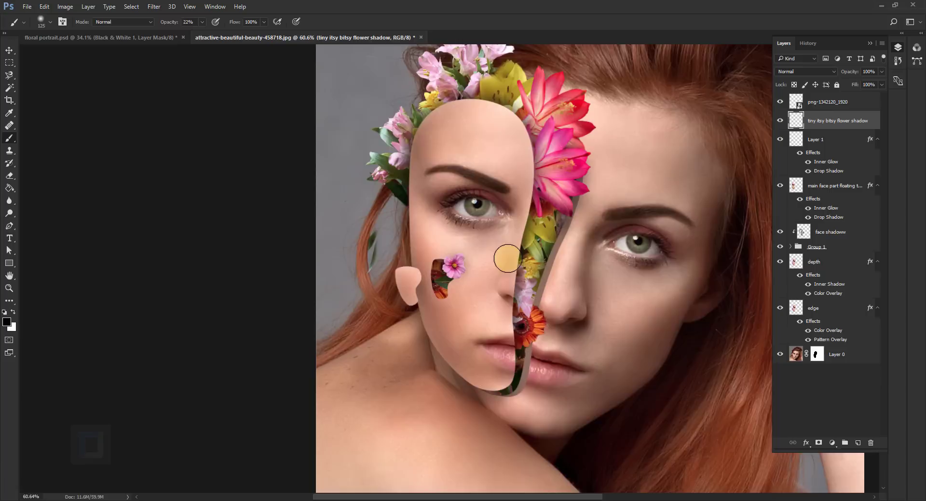
scroll(508, 306, "up", 2)
scroll(515, 282, "down", 1)
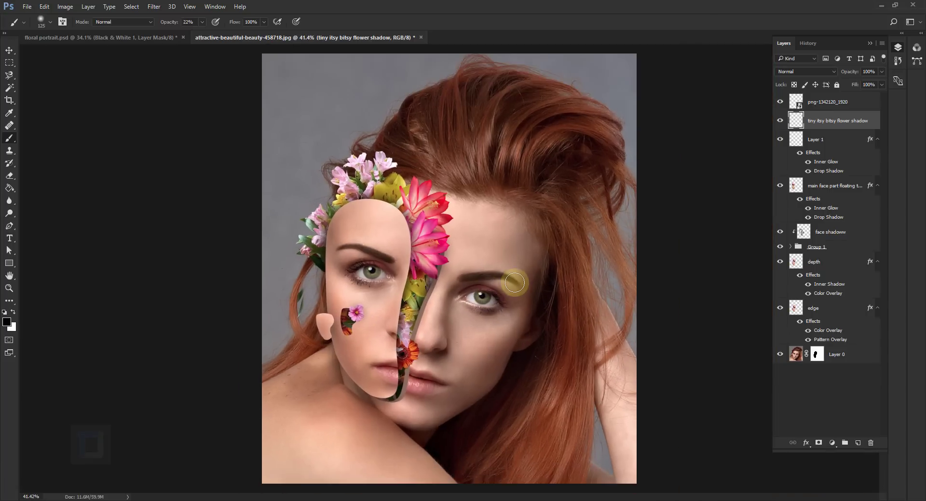
scroll(485, 284, "up", 1)
scroll(505, 264, "down", 1)
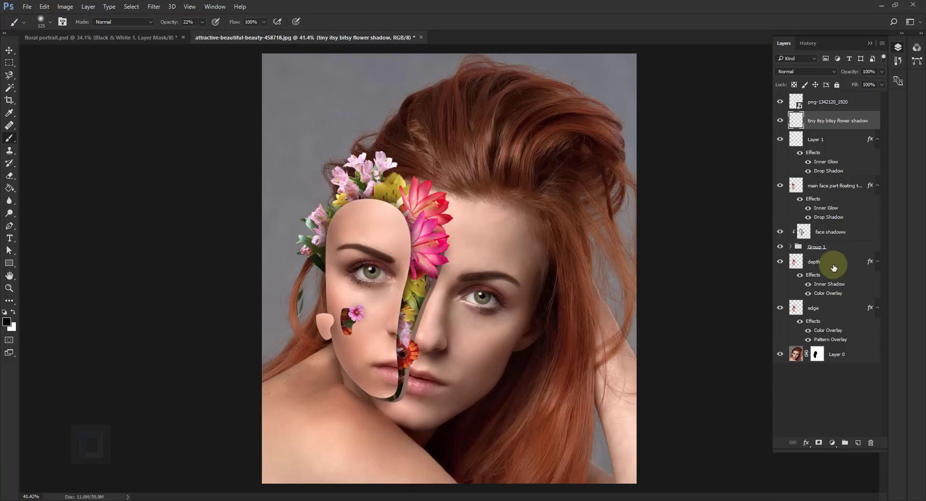
Add a Black & White adjustment above Layer 0 and target its mask.
left_click(837, 356)
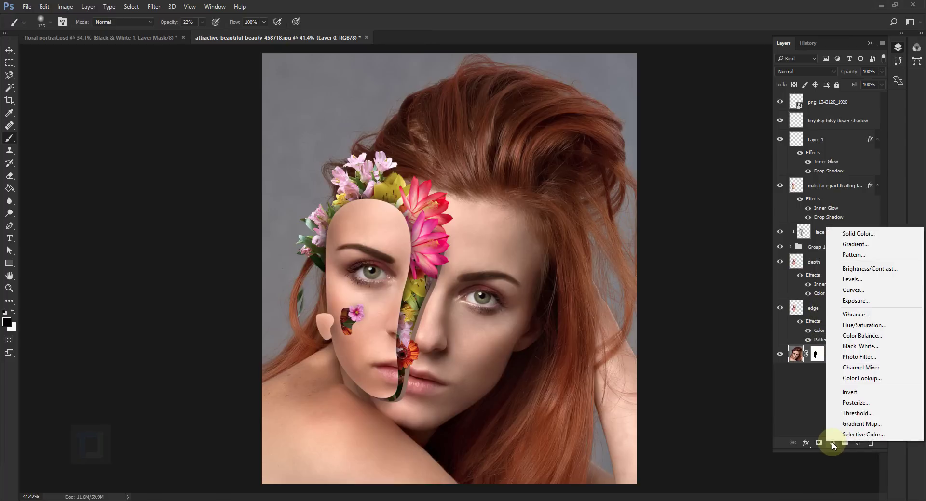
left_click(863, 352)
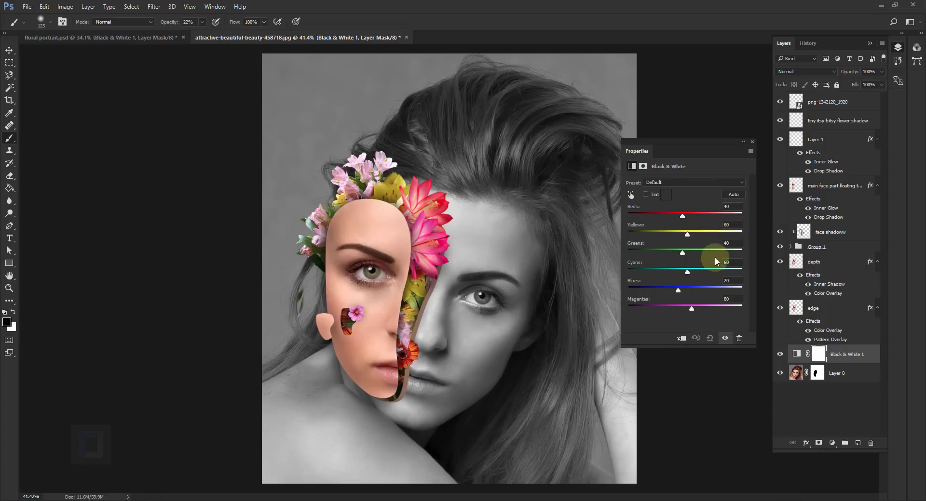
left_click(751, 143)
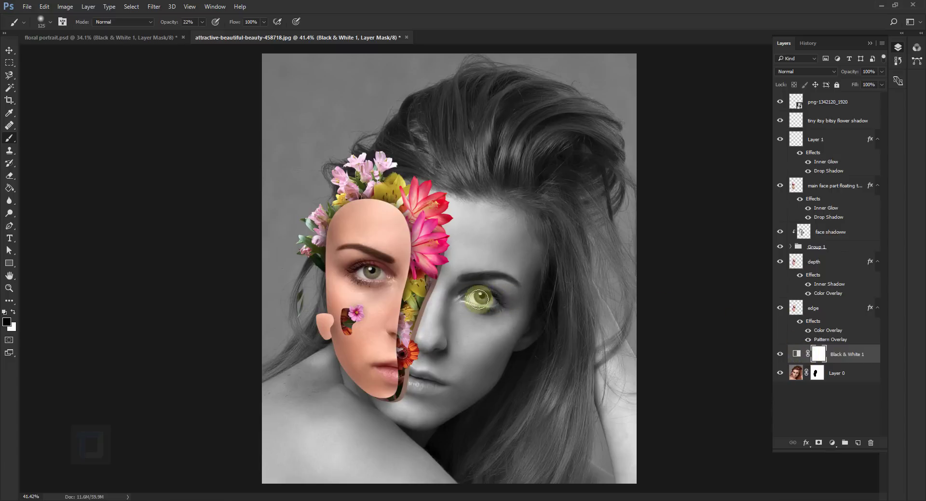
left_click(818, 357)
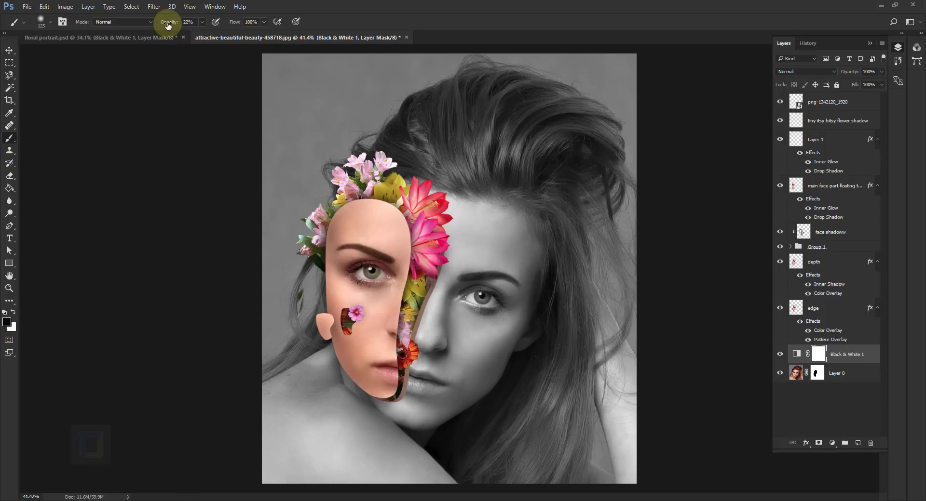
With a smaller 100%-opacity brush, paint the right iris back to colour, then repaint the eyelid grey.
left_click_drag(168, 26, 257, 26)
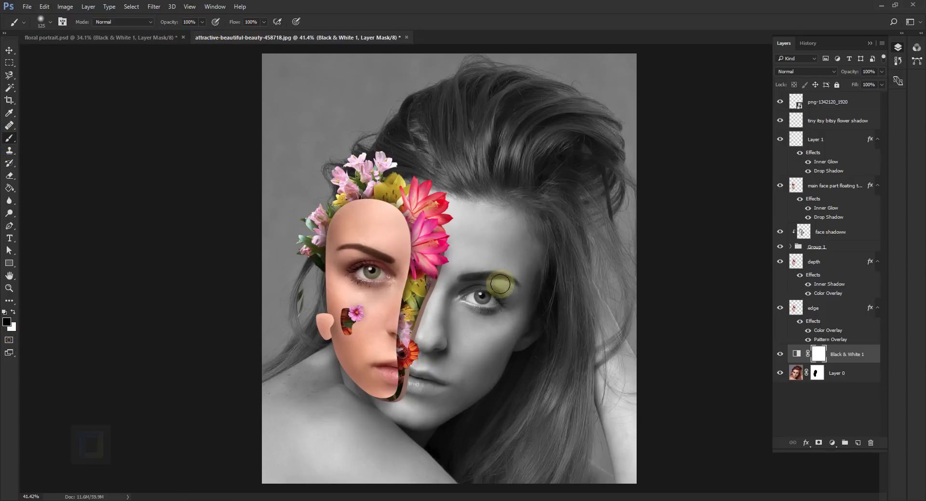
scroll(464, 317, "up", 4)
scroll(485, 307, "up", 2)
key("bracketleft")
key("bracketleft")
key("bracketleft")
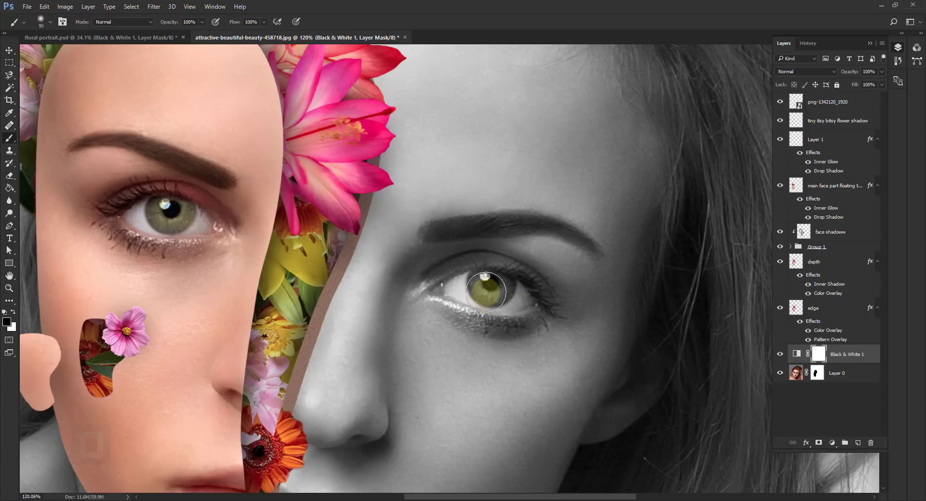
scroll(493, 286, "up", 2)
key("bracketleft")
key("bracketleft")
mouse_move(497, 288)
left_mouse_down()
mouse_move(505, 284)
mouse_move(484, 274)
mouse_move(506, 285)
mouse_move(489, 282)
mouse_move(490, 248)
left_mouse_up()
key("ctrl+z")
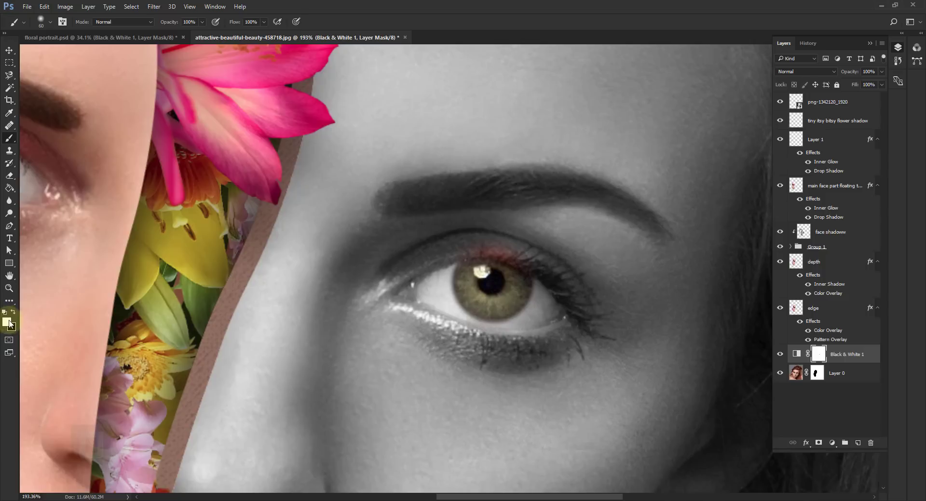
mouse_move(521, 238)
left_mouse_down()
mouse_move(478, 235)
mouse_move(533, 245)
mouse_move(484, 231)
mouse_move(500, 231)
mouse_move(458, 231)
left_mouse_up()
scroll(540, 214, "down", 8)
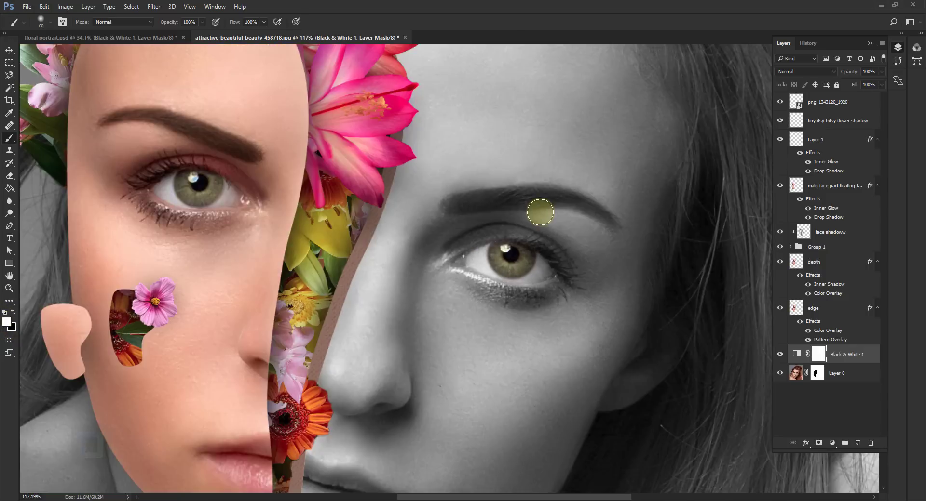
scroll(540, 213, "down", 2)
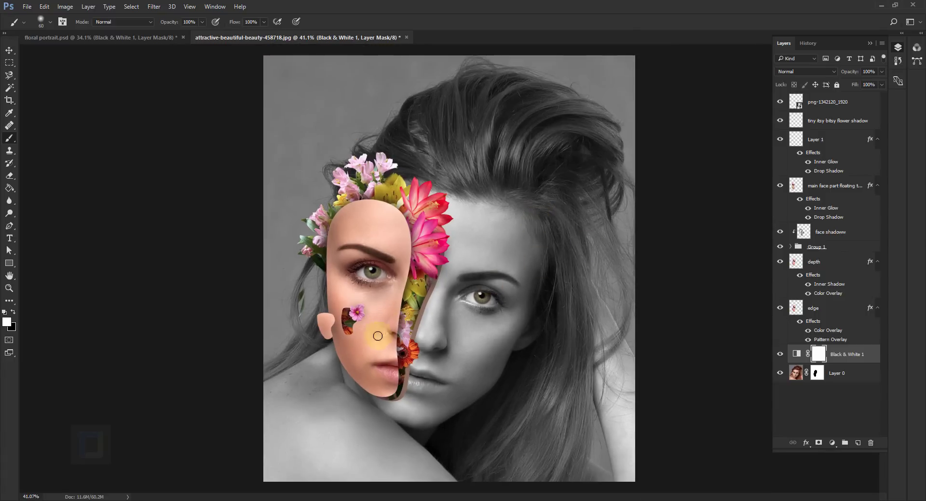
Group Layer 1 and the main floating face layer into Group 2.
left_click(821, 184)
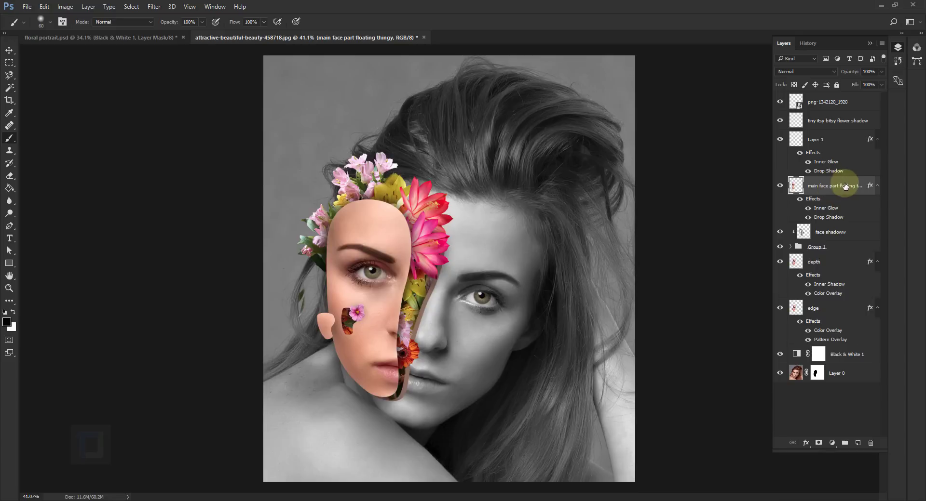
left_click(829, 141, "ctrl")
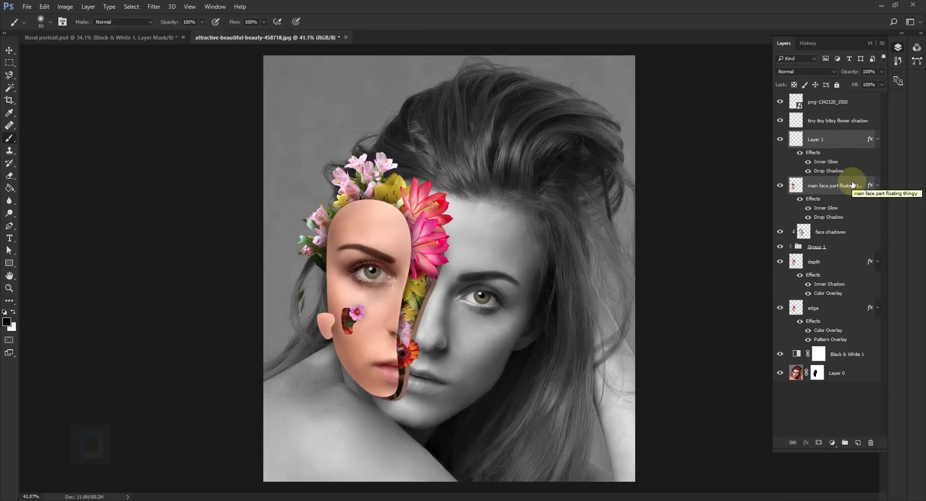
key("ctrl+g")
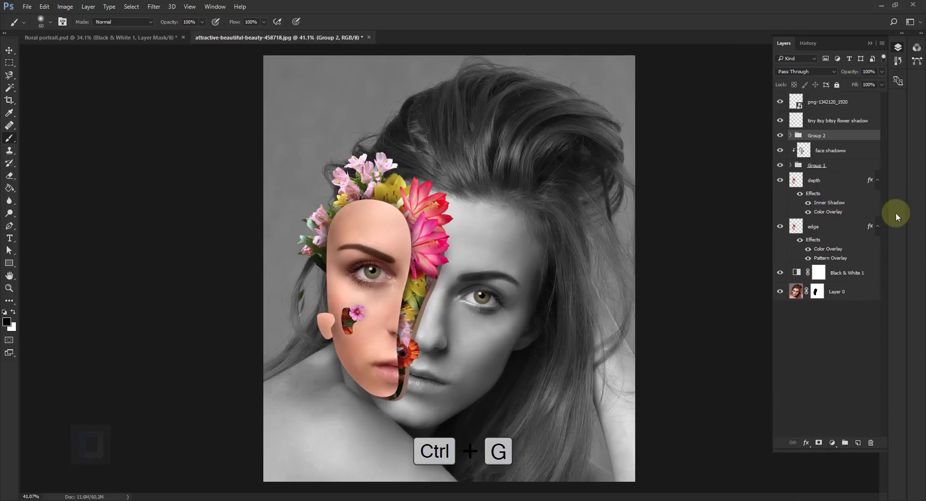
left_click(780, 136)
left_click(780, 136)
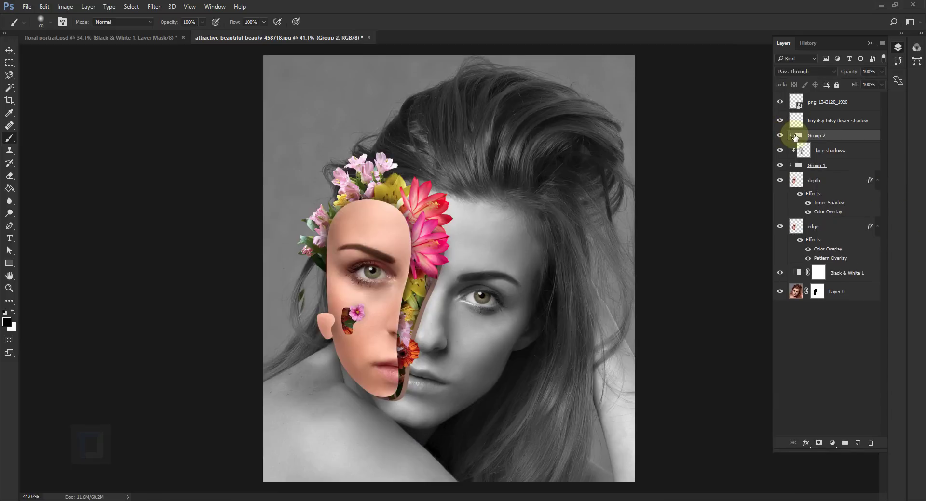
left_click(790, 136)
left_click(790, 137)
Add a Black & White 2 adjustment layer above Group 2.
left_click(832, 442)
left_click(832, 443)
left_click(852, 350)
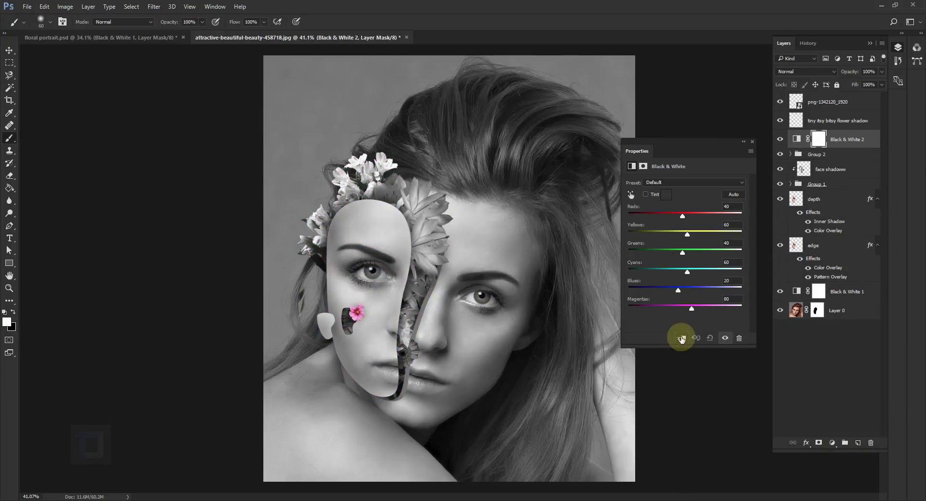
Clip Black & White 2 to Group 2, then paint the floating eye's iris back to colour and grey the spill.
left_click(682, 339)
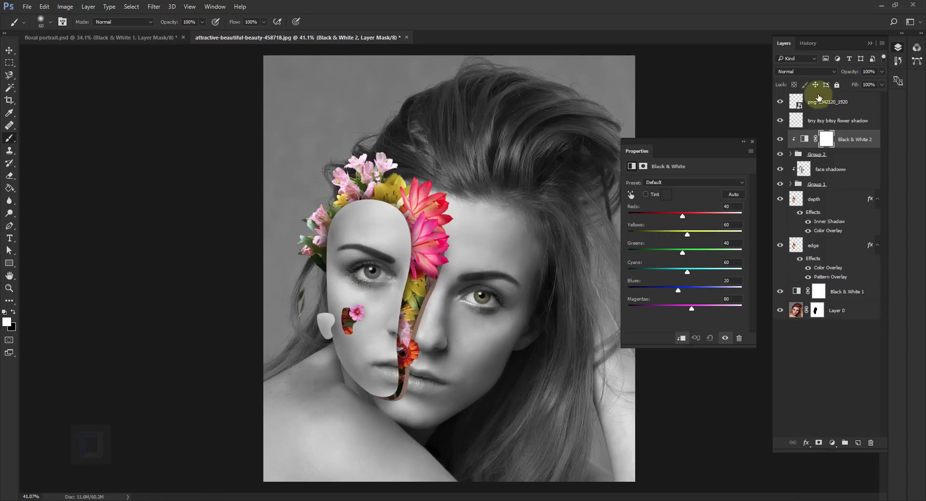
left_click(752, 142)
scroll(370, 269, "up", 3)
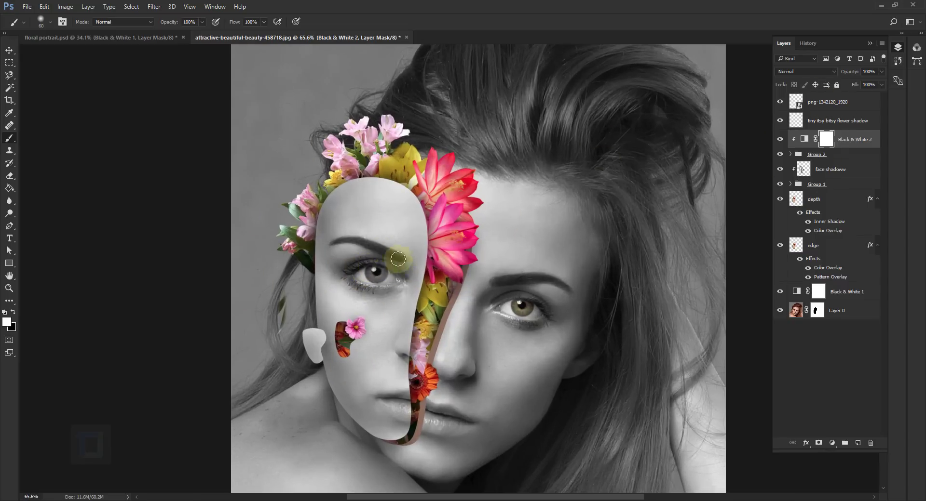
scroll(393, 275, "up", 5)
left_click(13, 311)
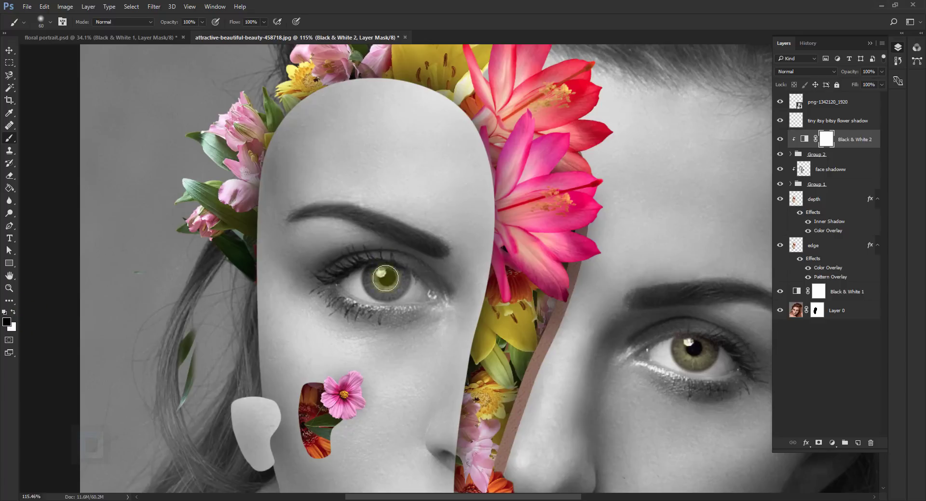
key("x")
left_click_drag(429, 237, 455, 252)
scroll(429, 273, "down", 5)
scroll(410, 291, "up", 5)
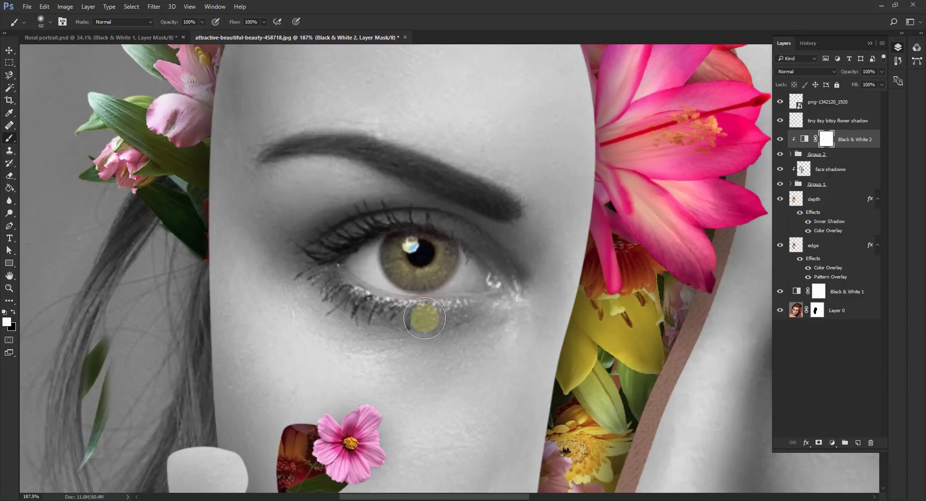
scroll(370, 304, "down", 5)
scroll(369, 300, "down", 2)
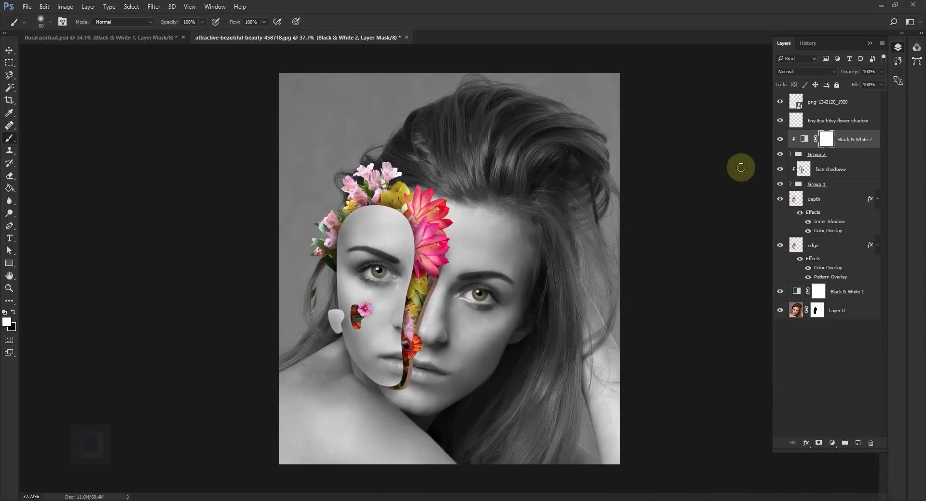
Add Curves 1 above png-1342120_1920, lifting the highlights and slightly darkening the shadows.
left_click(851, 103)
key("x")
left_click(833, 443)
left_click(854, 295)
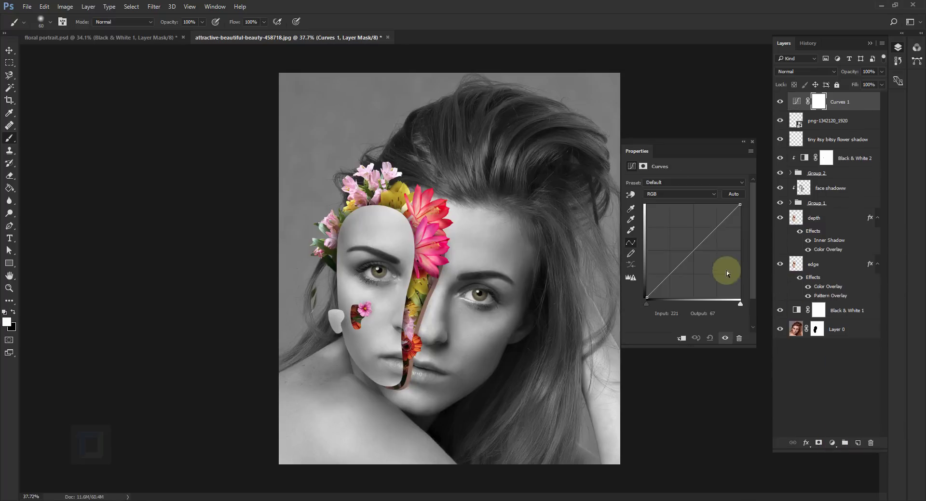
left_click(717, 223)
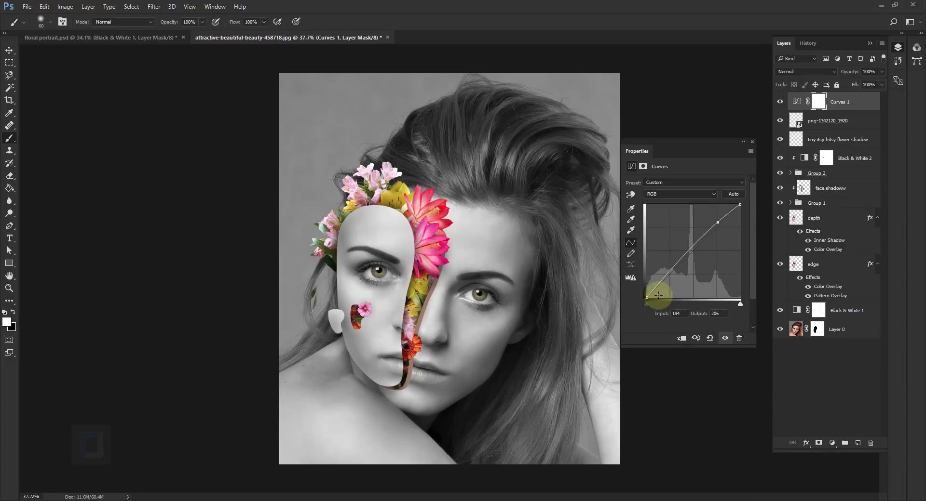
left_click_drag(667, 276, 669, 277)
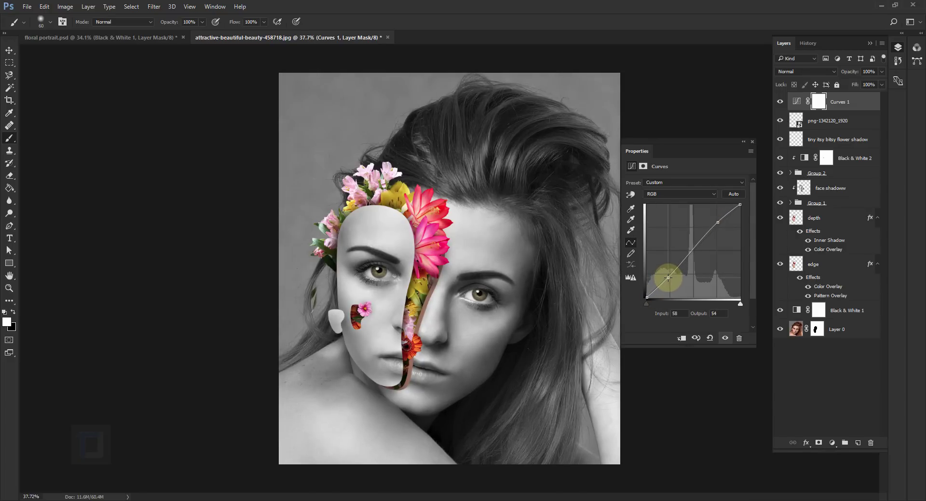
left_click(751, 142)
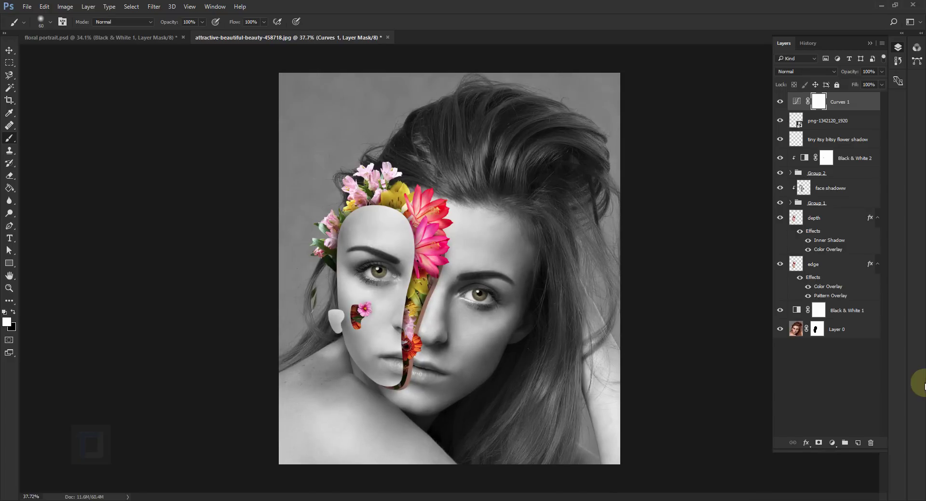